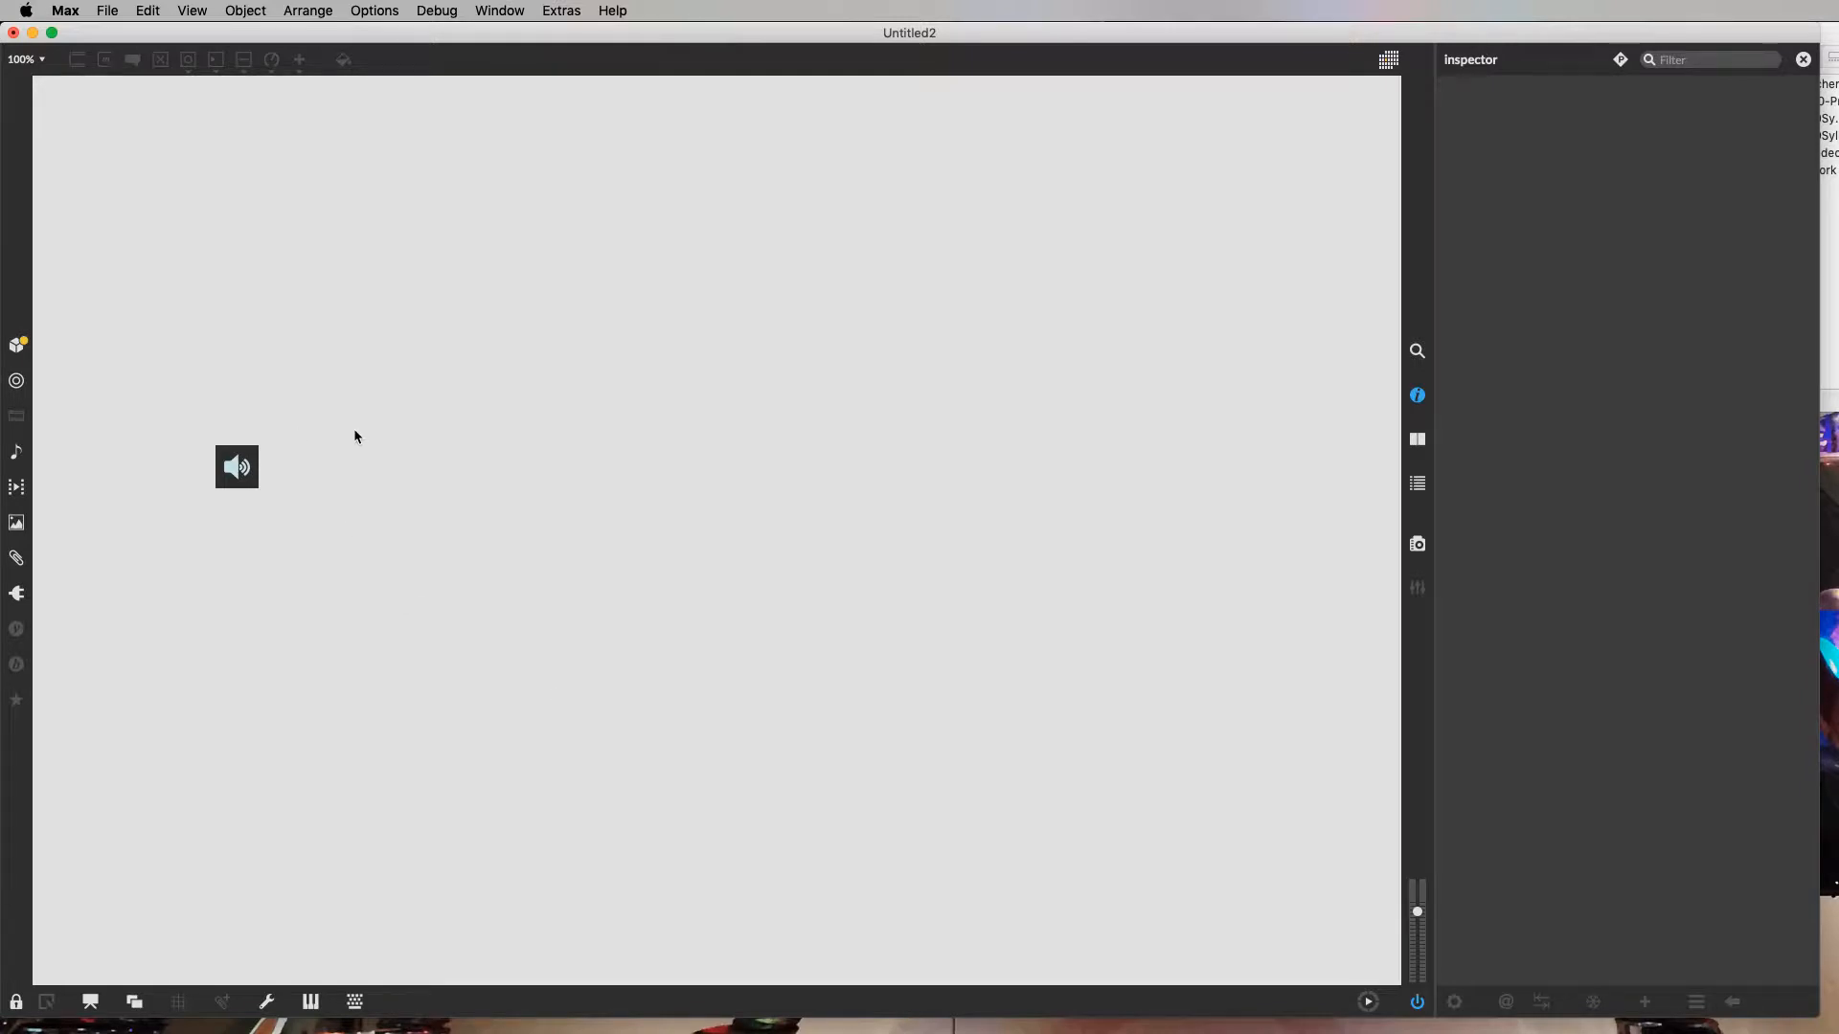
Step: Check the audio driver, input device and output device in Max's Audio Status settings
{"action": "left_click", "coordinate": [376, 11]}
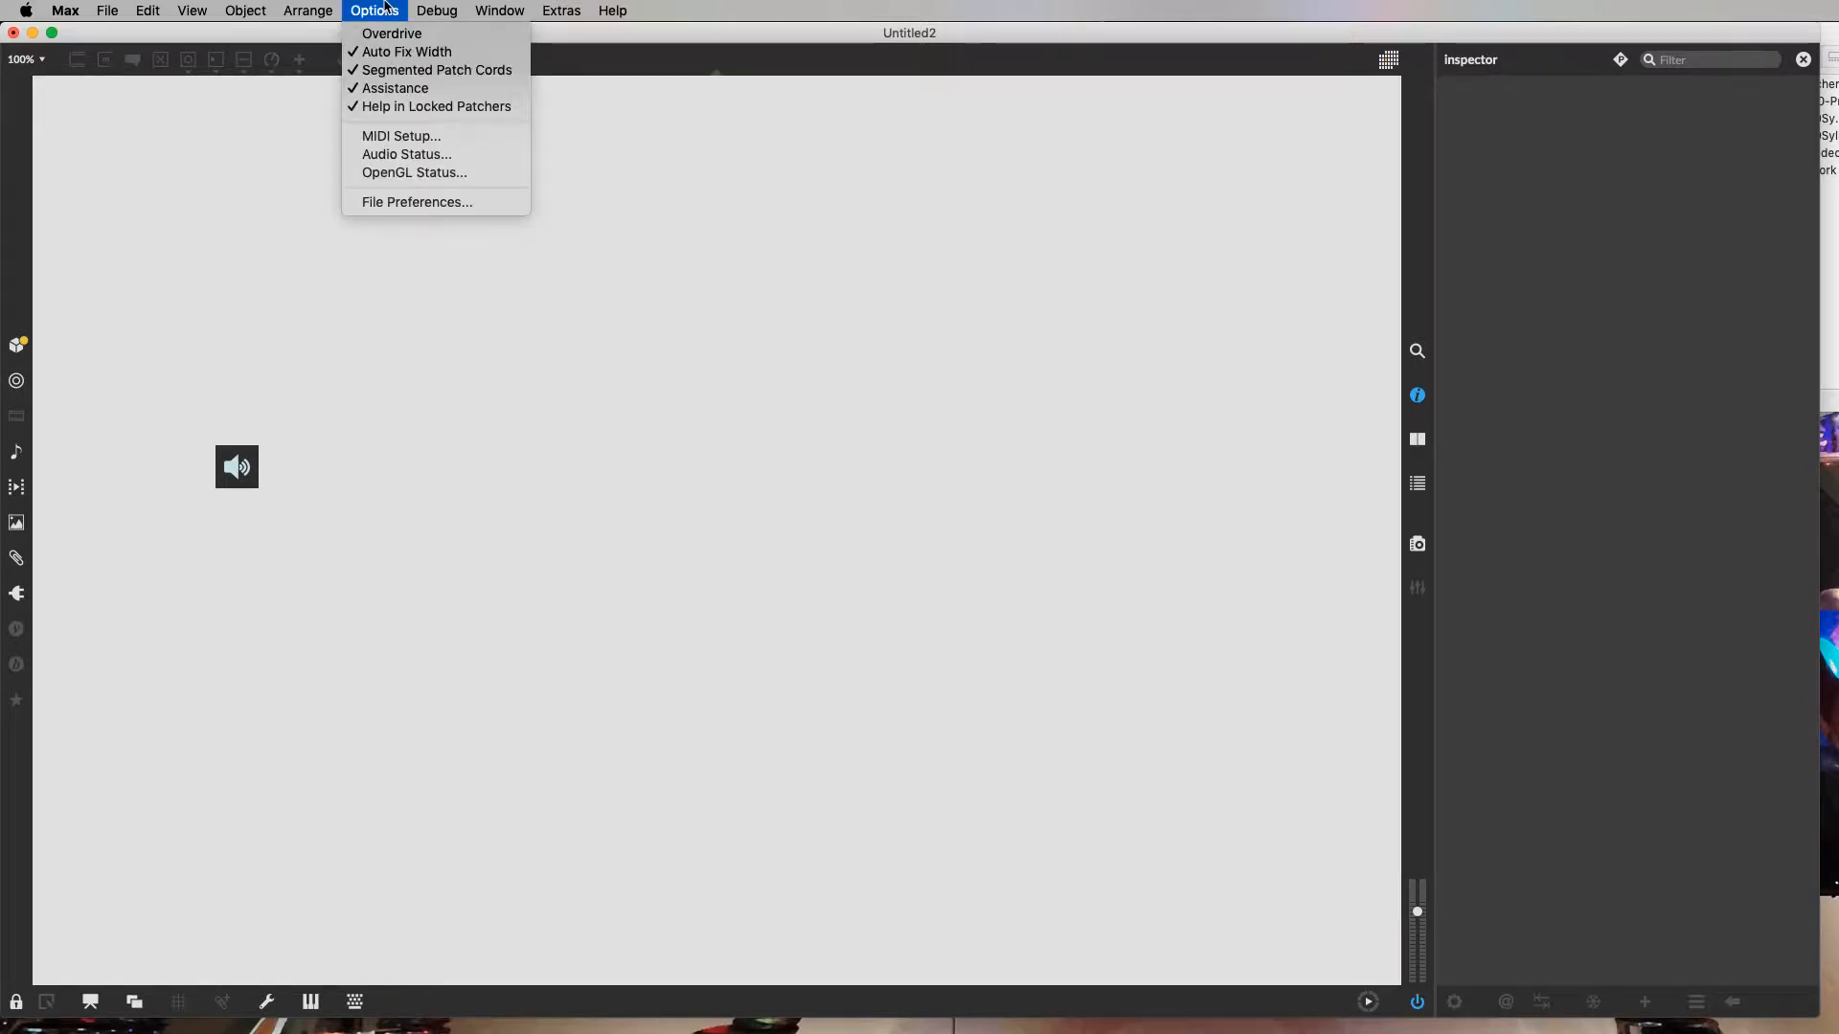
{"action": "left_click", "coordinate": [395, 156]}
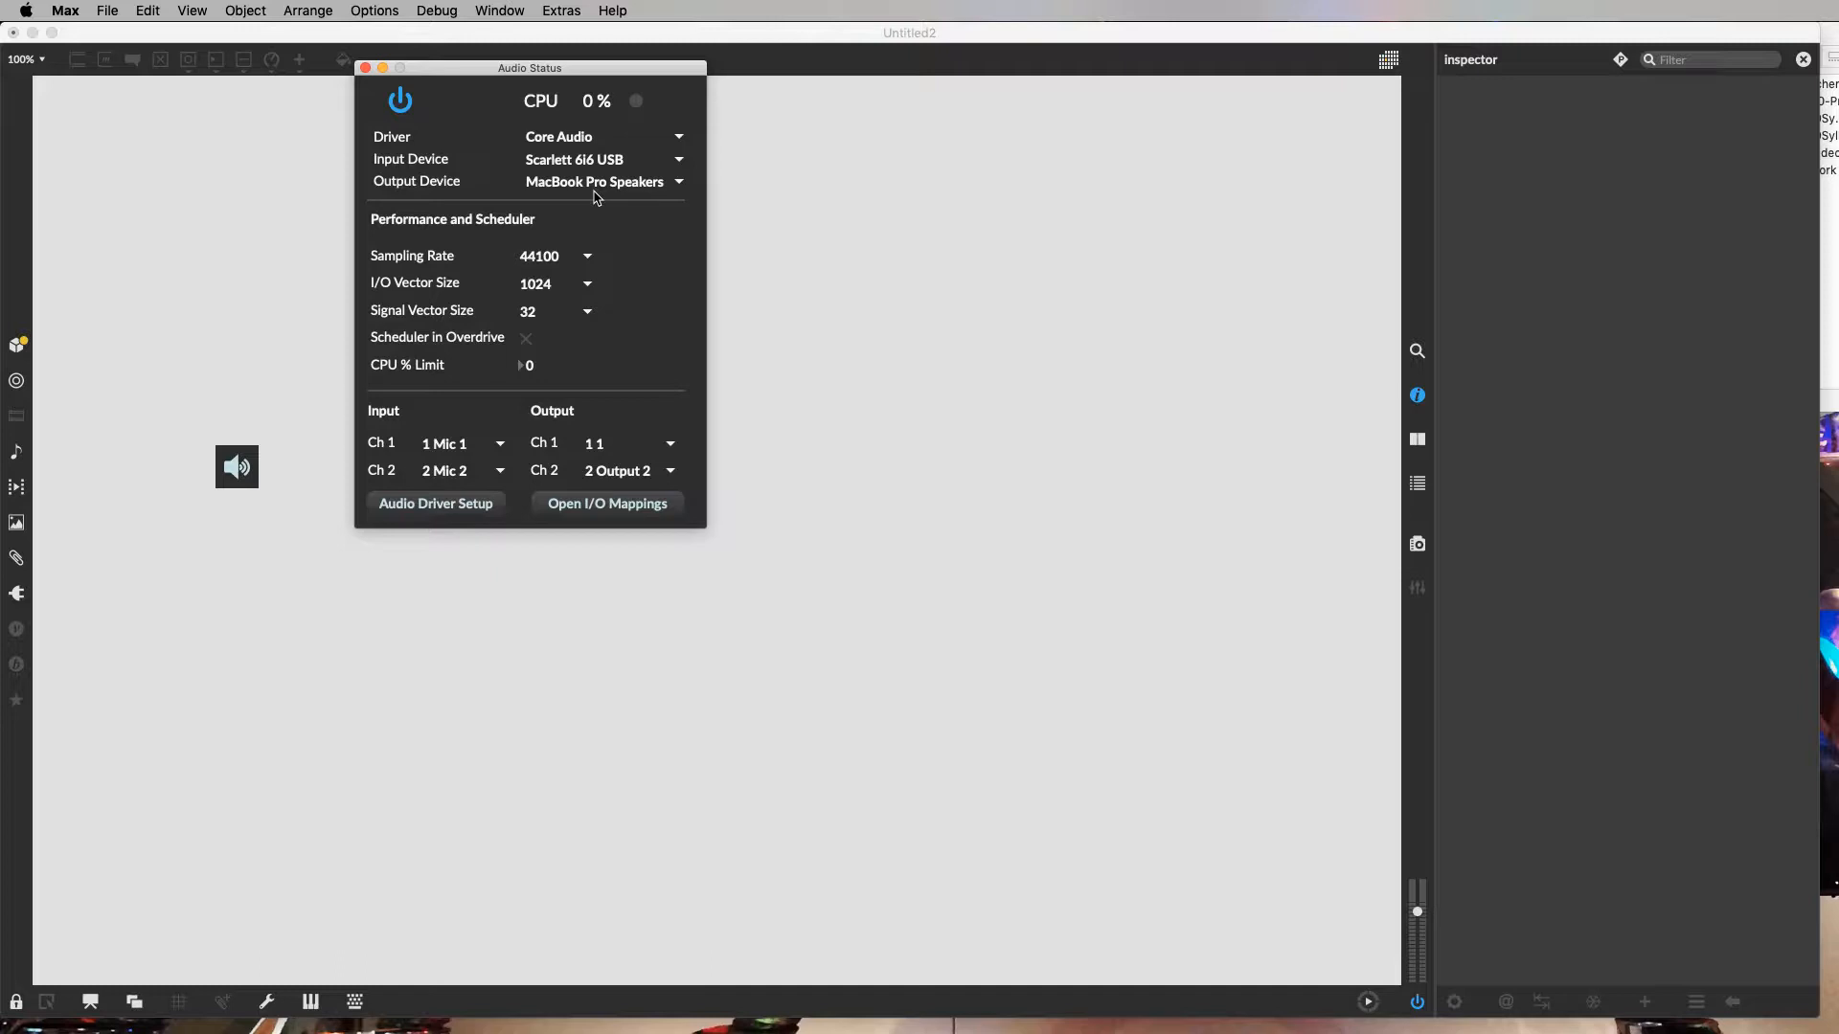
{"action": "left_click", "coordinate": [365, 68]}
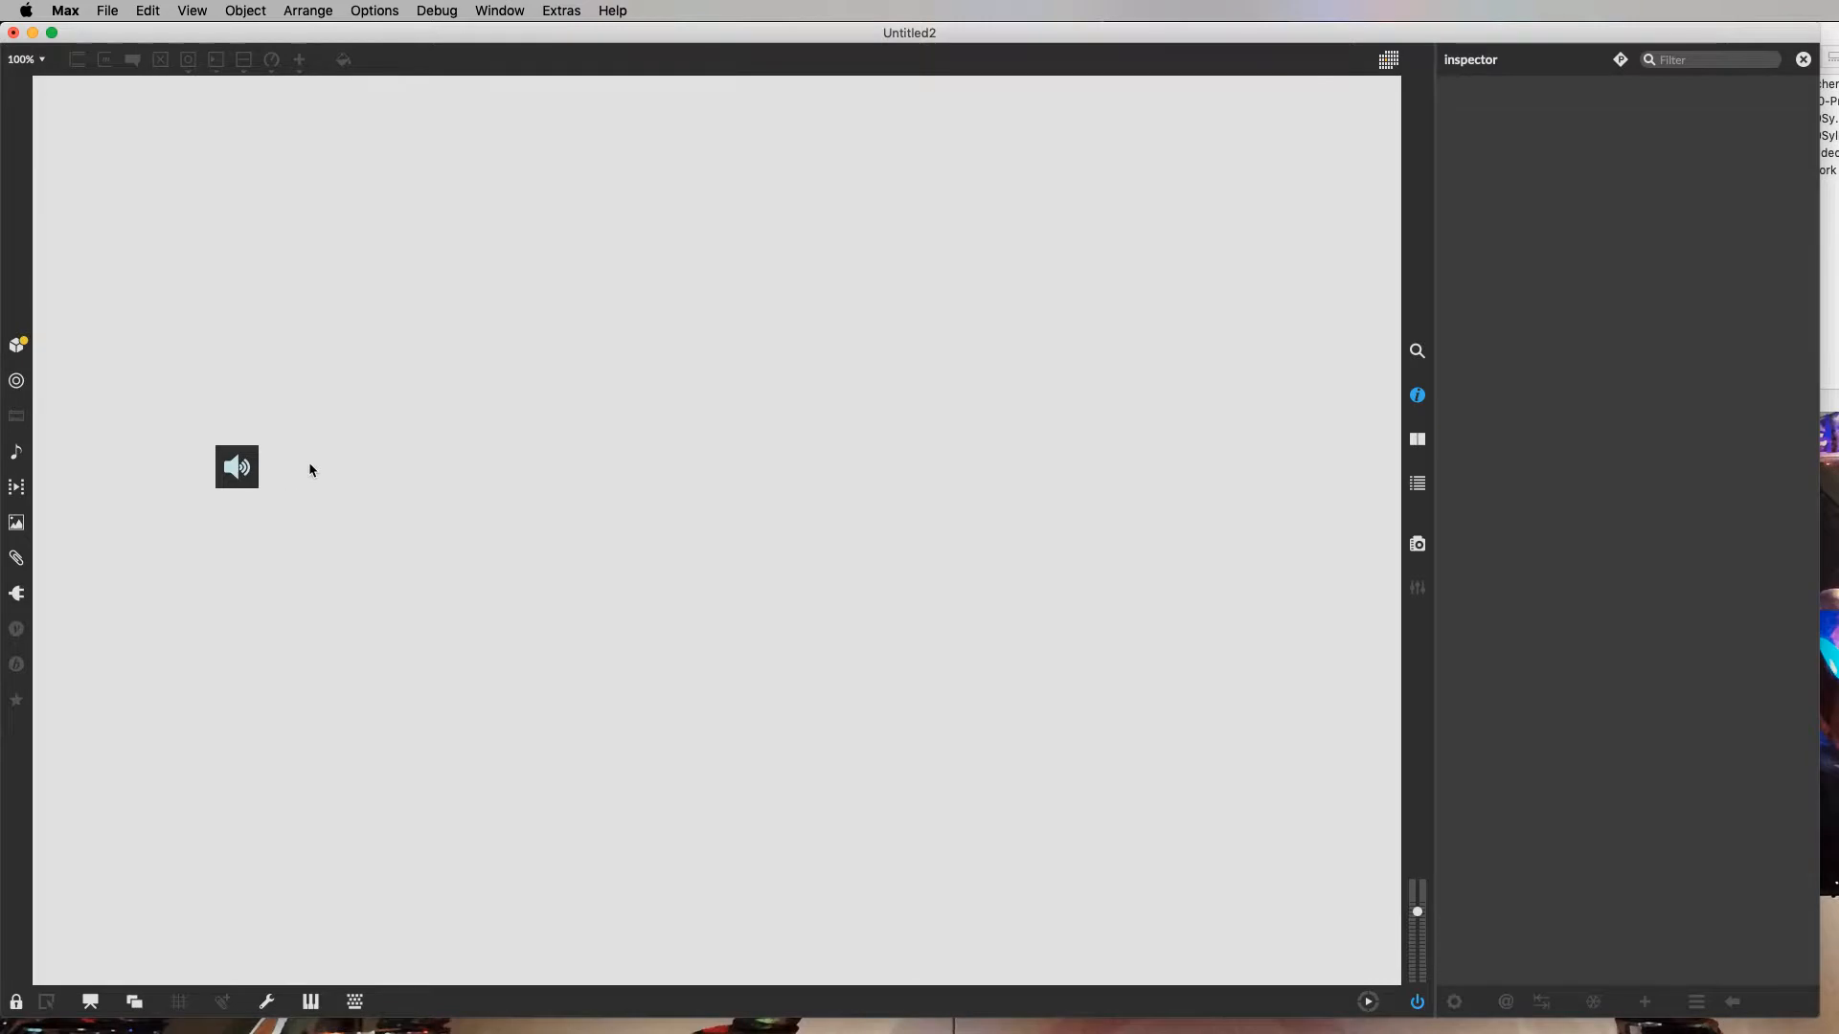
Step: Unlock the patch, move the ezdac~ object lower, and add an ezadc~ object directly above it
{"action": "key", "text": "super+e"}
{"action": "left_click_drag", "start_coordinate": [237, 479], "coordinate": [230, 598]}
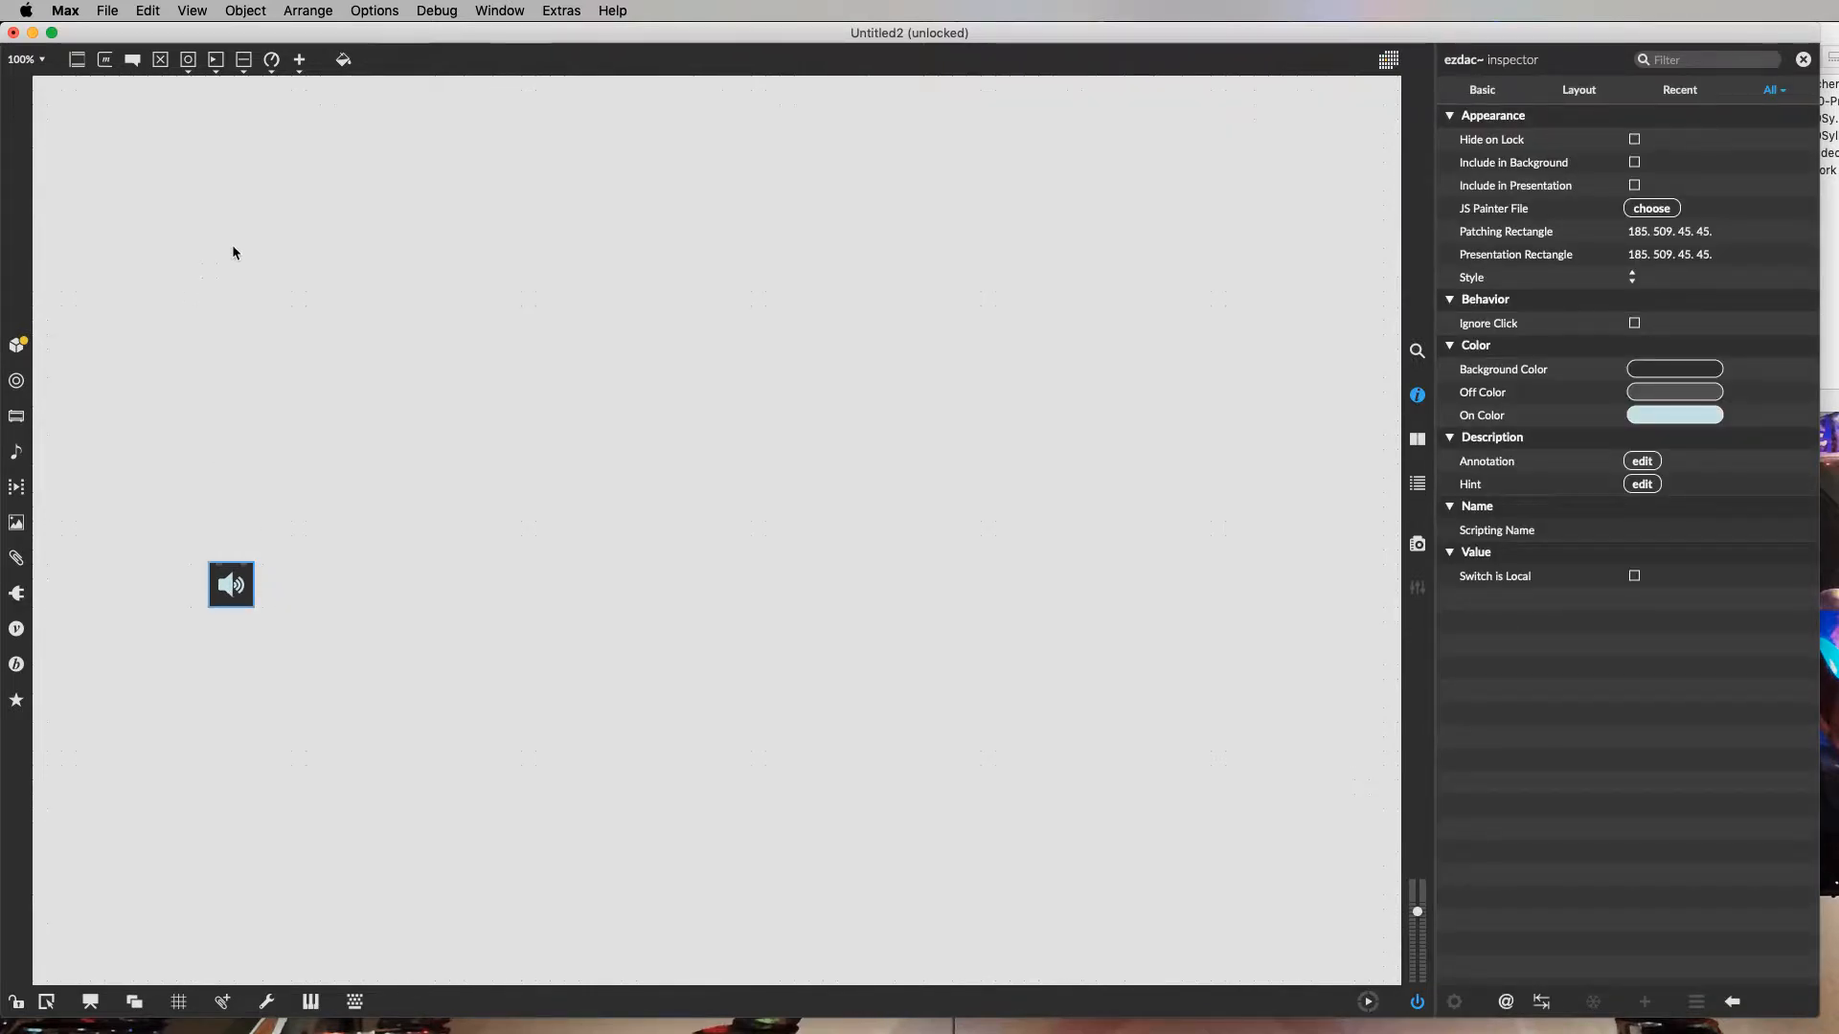
{"action": "type", "text": "n"}
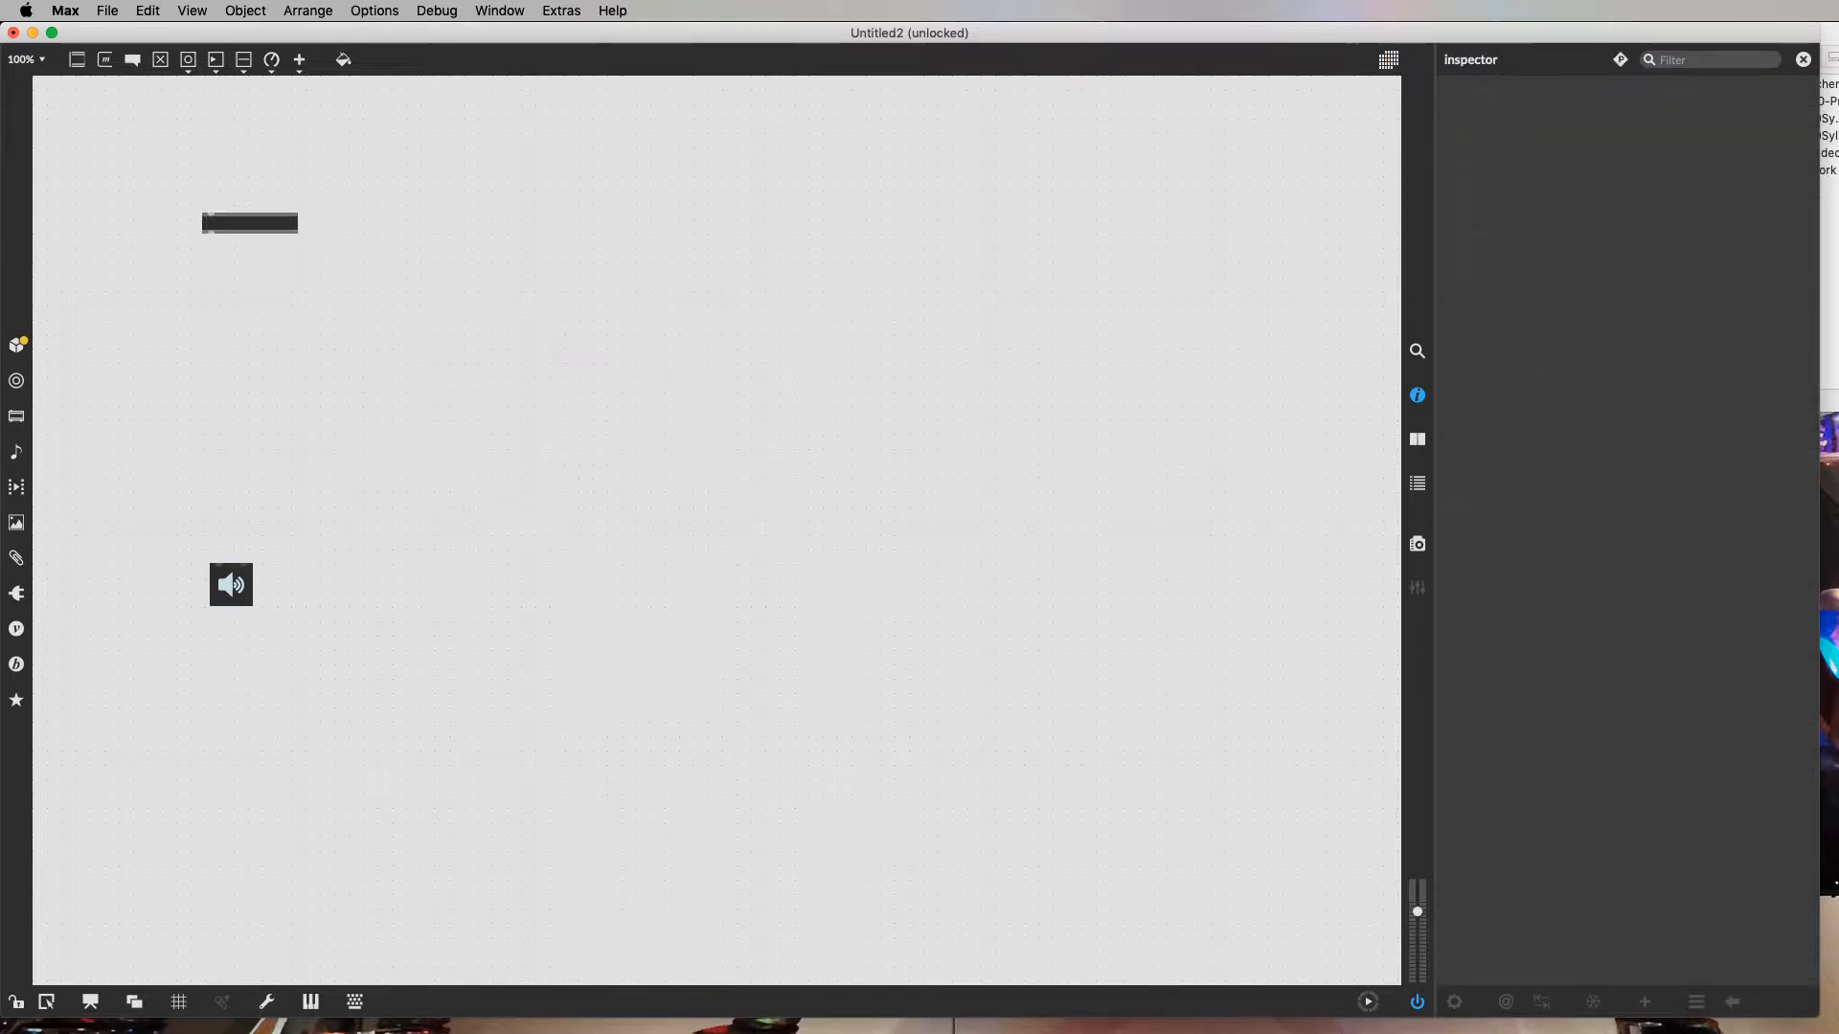
{"action": "type", "text": "ezadc~"}
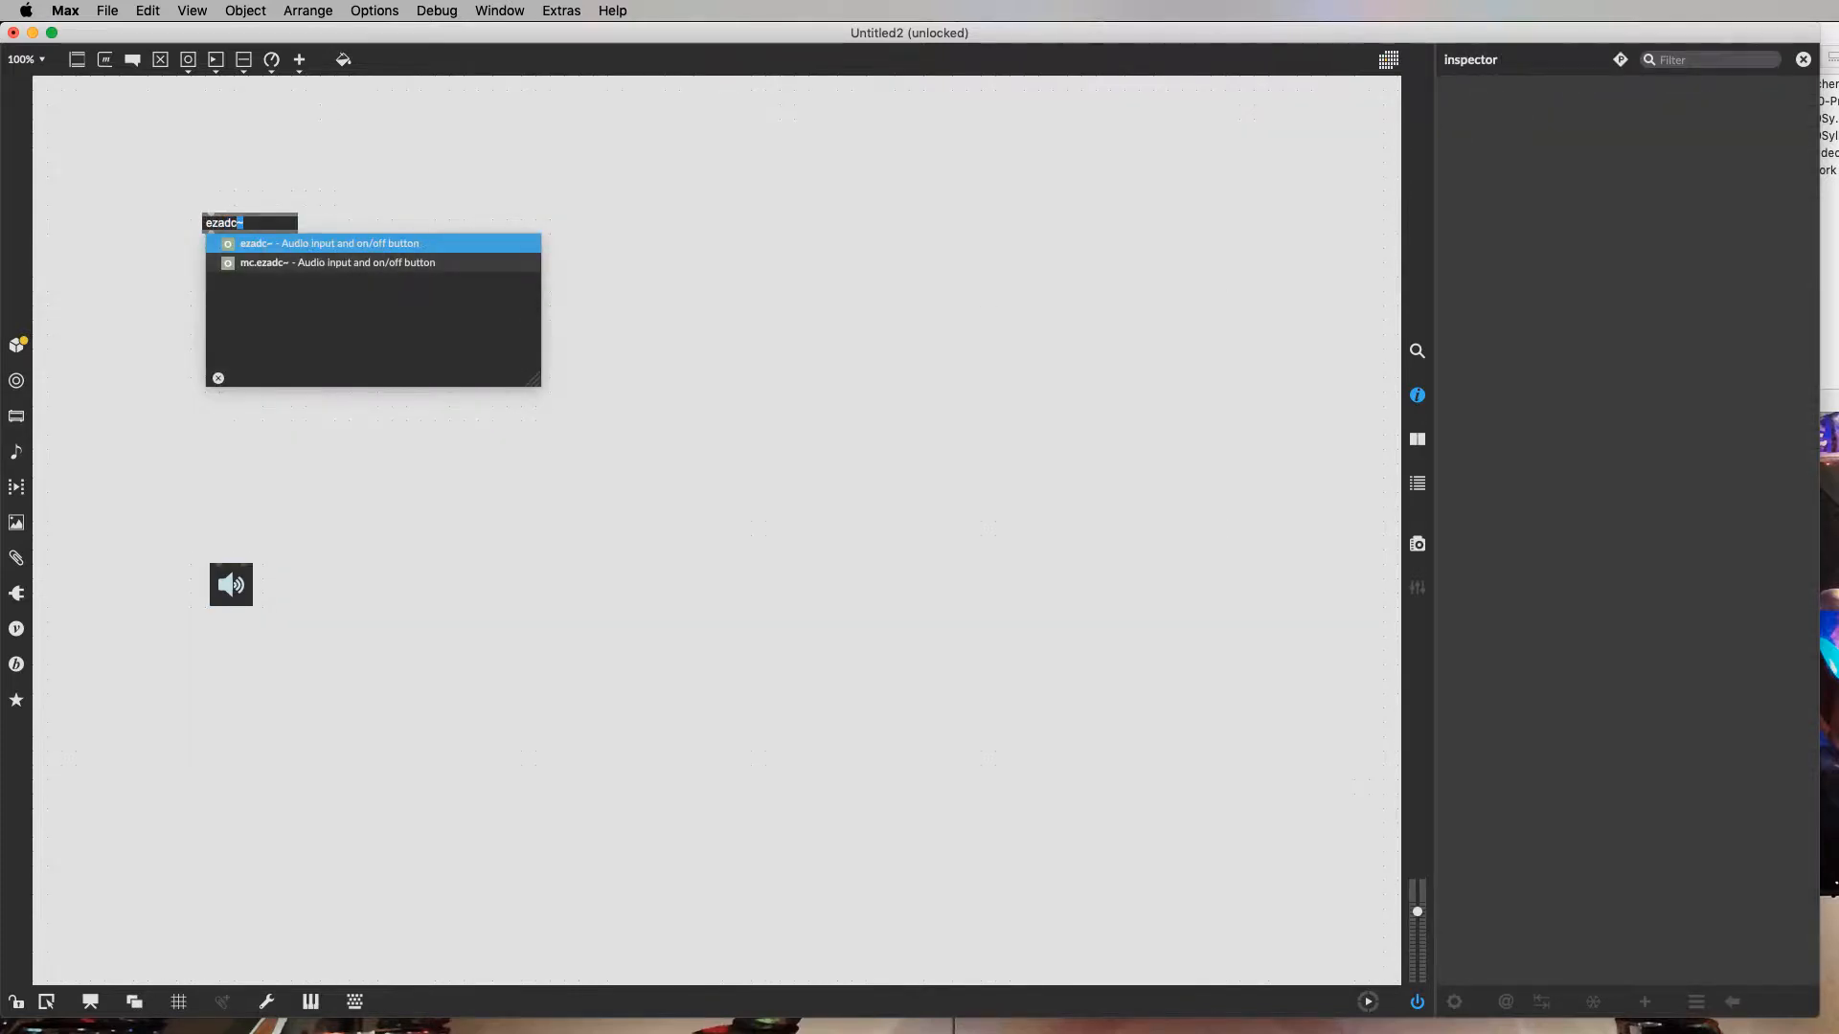
{"action": "key", "text": "Return"}
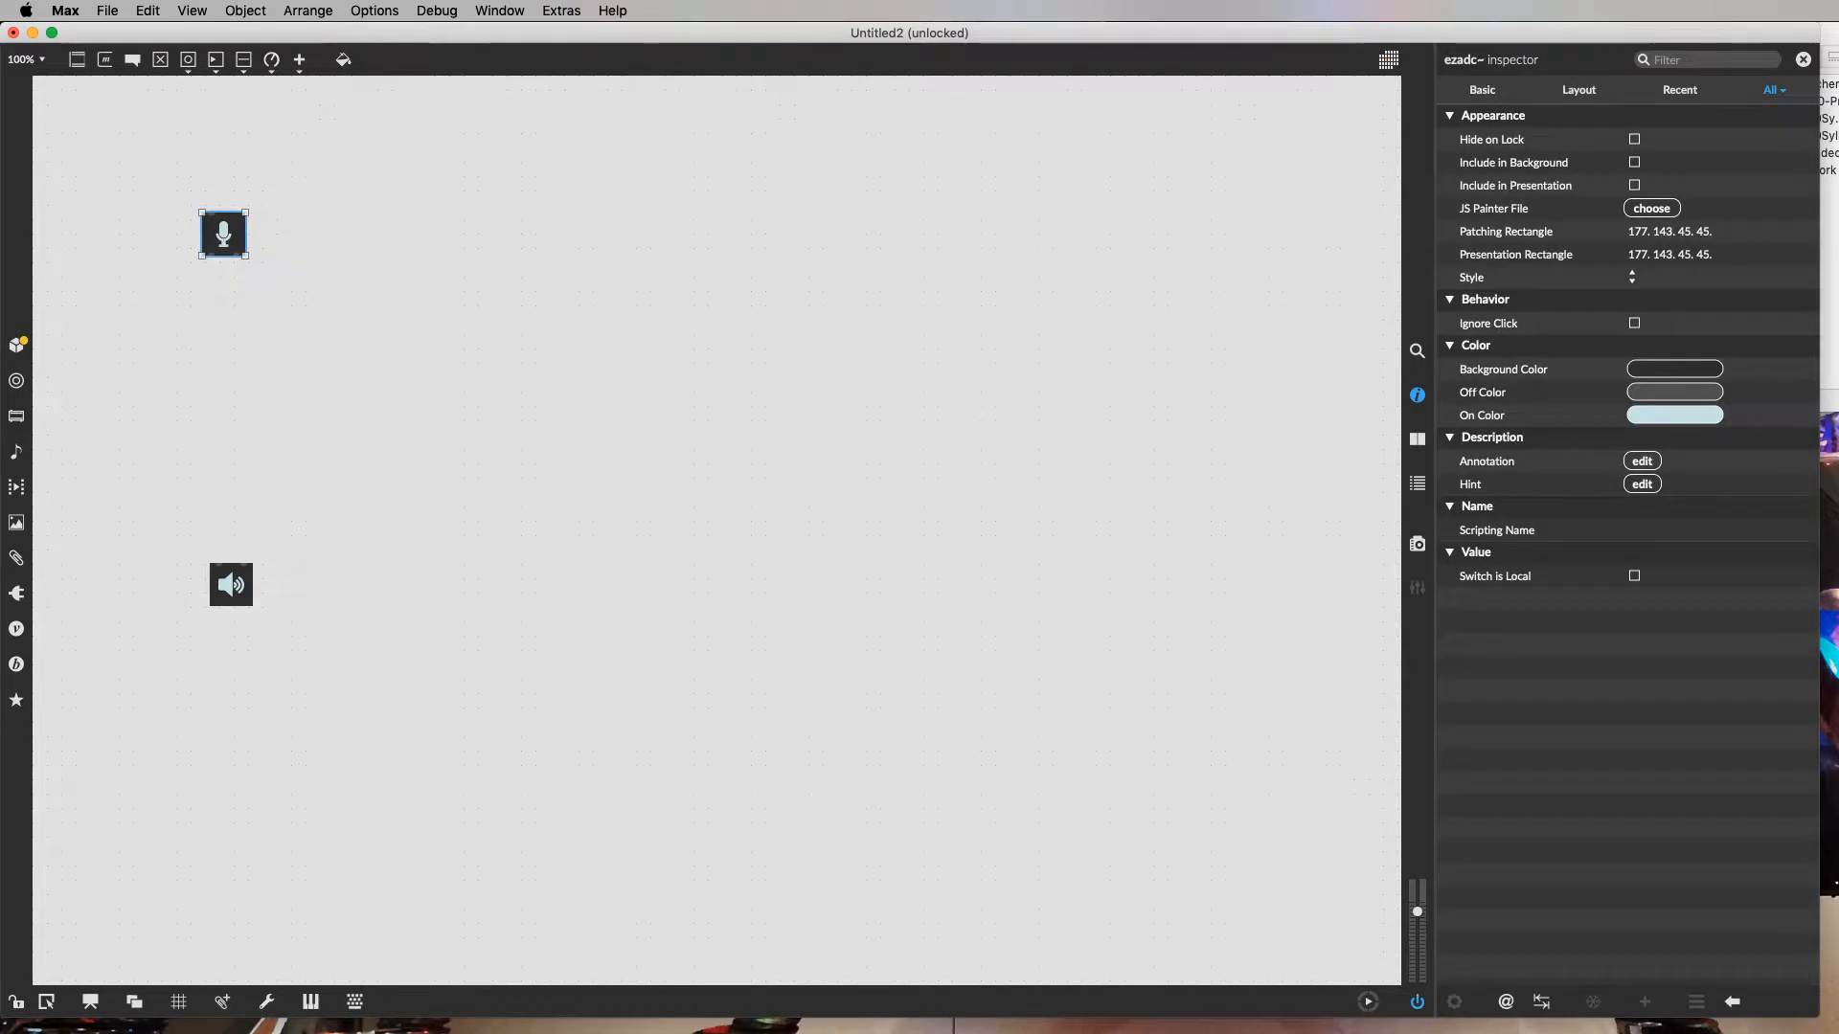
{"action": "left_click_drag", "start_coordinate": [226, 241], "coordinate": [234, 234]}
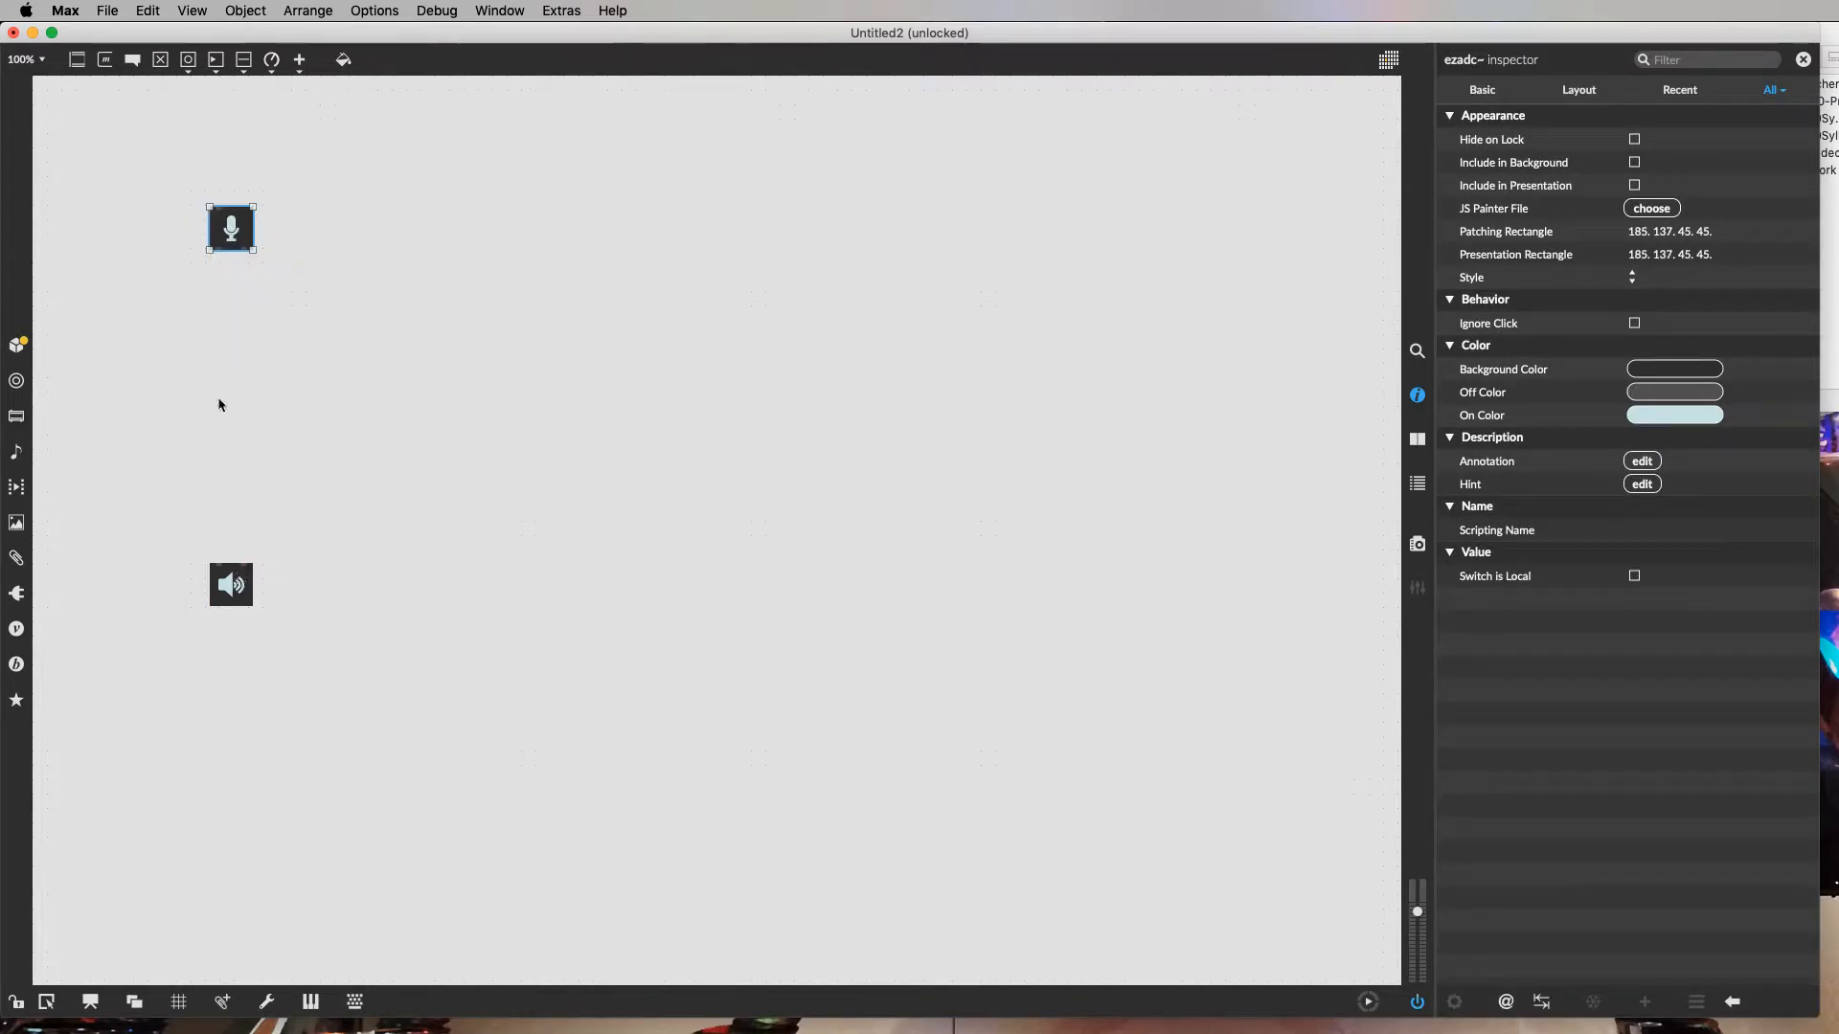
Step: Lock the patch and toggle the audio off and on with the ezadc~ object
{"action": "key", "text": "super+e"}
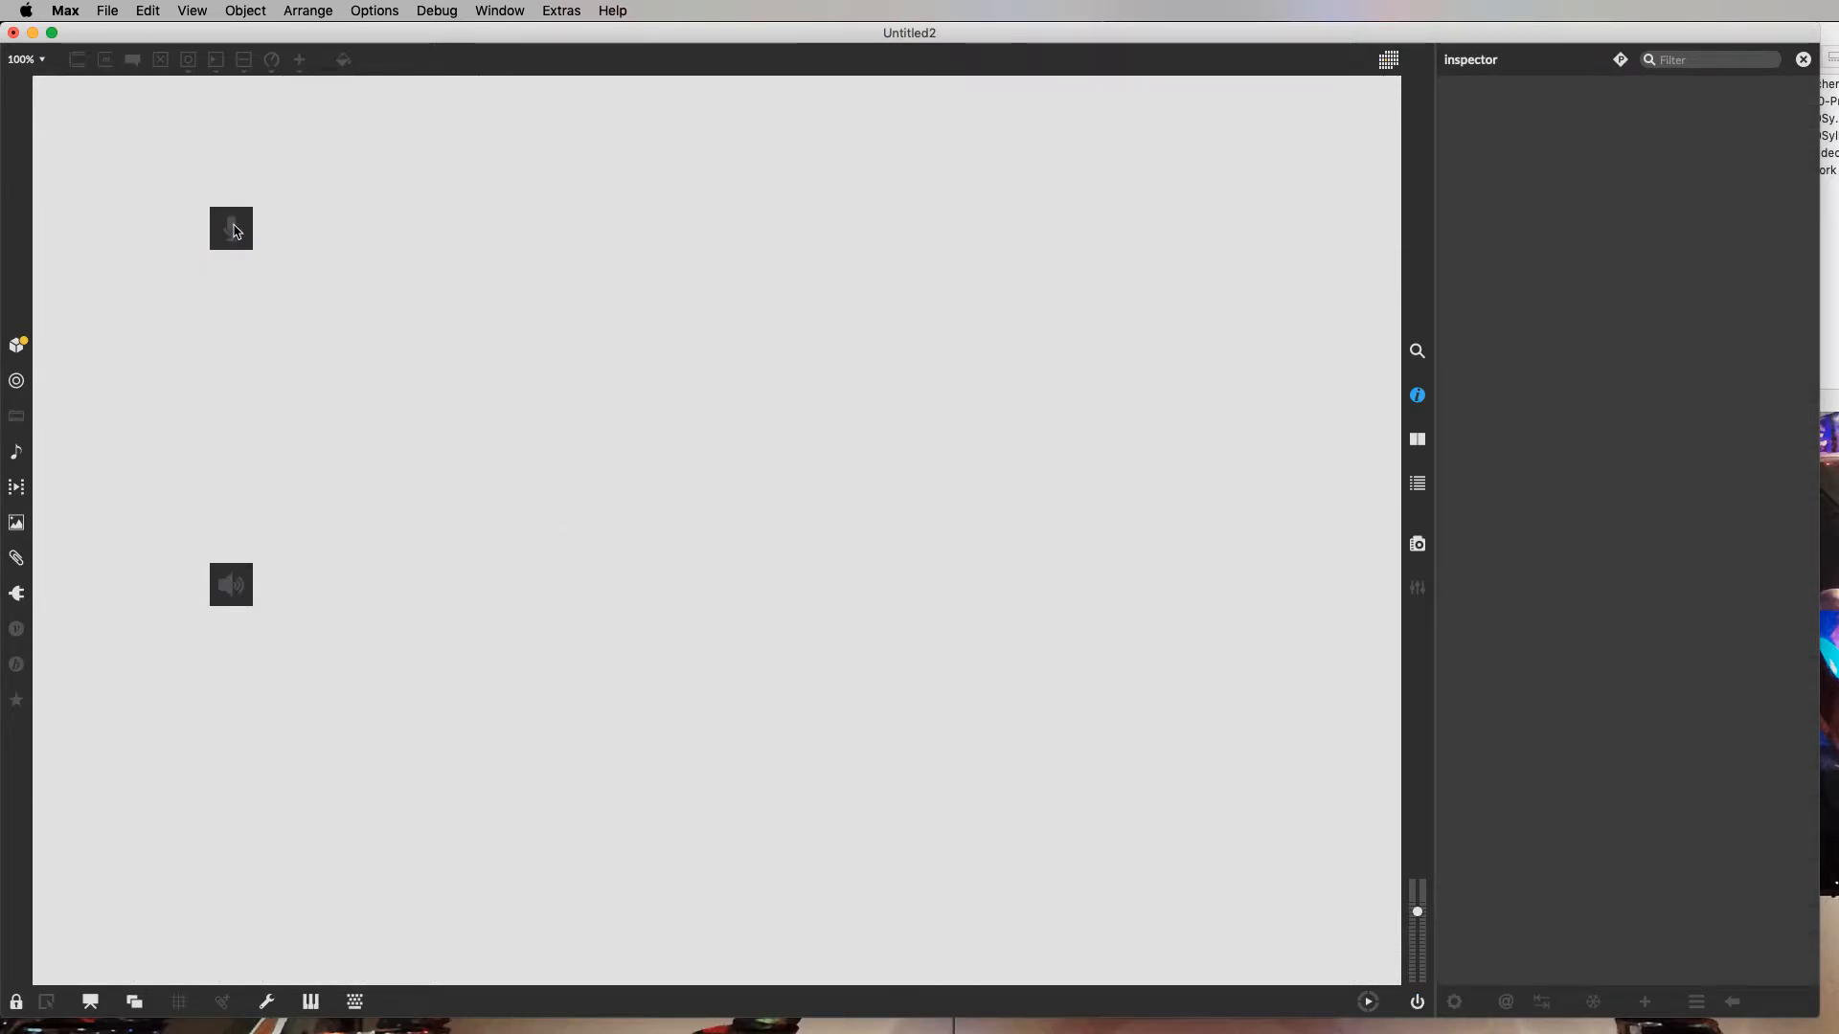
{"action": "left_click", "coordinate": [236, 230]}
{"action": "left_click", "coordinate": [236, 229]}
{"action": "left_click", "coordinate": [241, 230]}
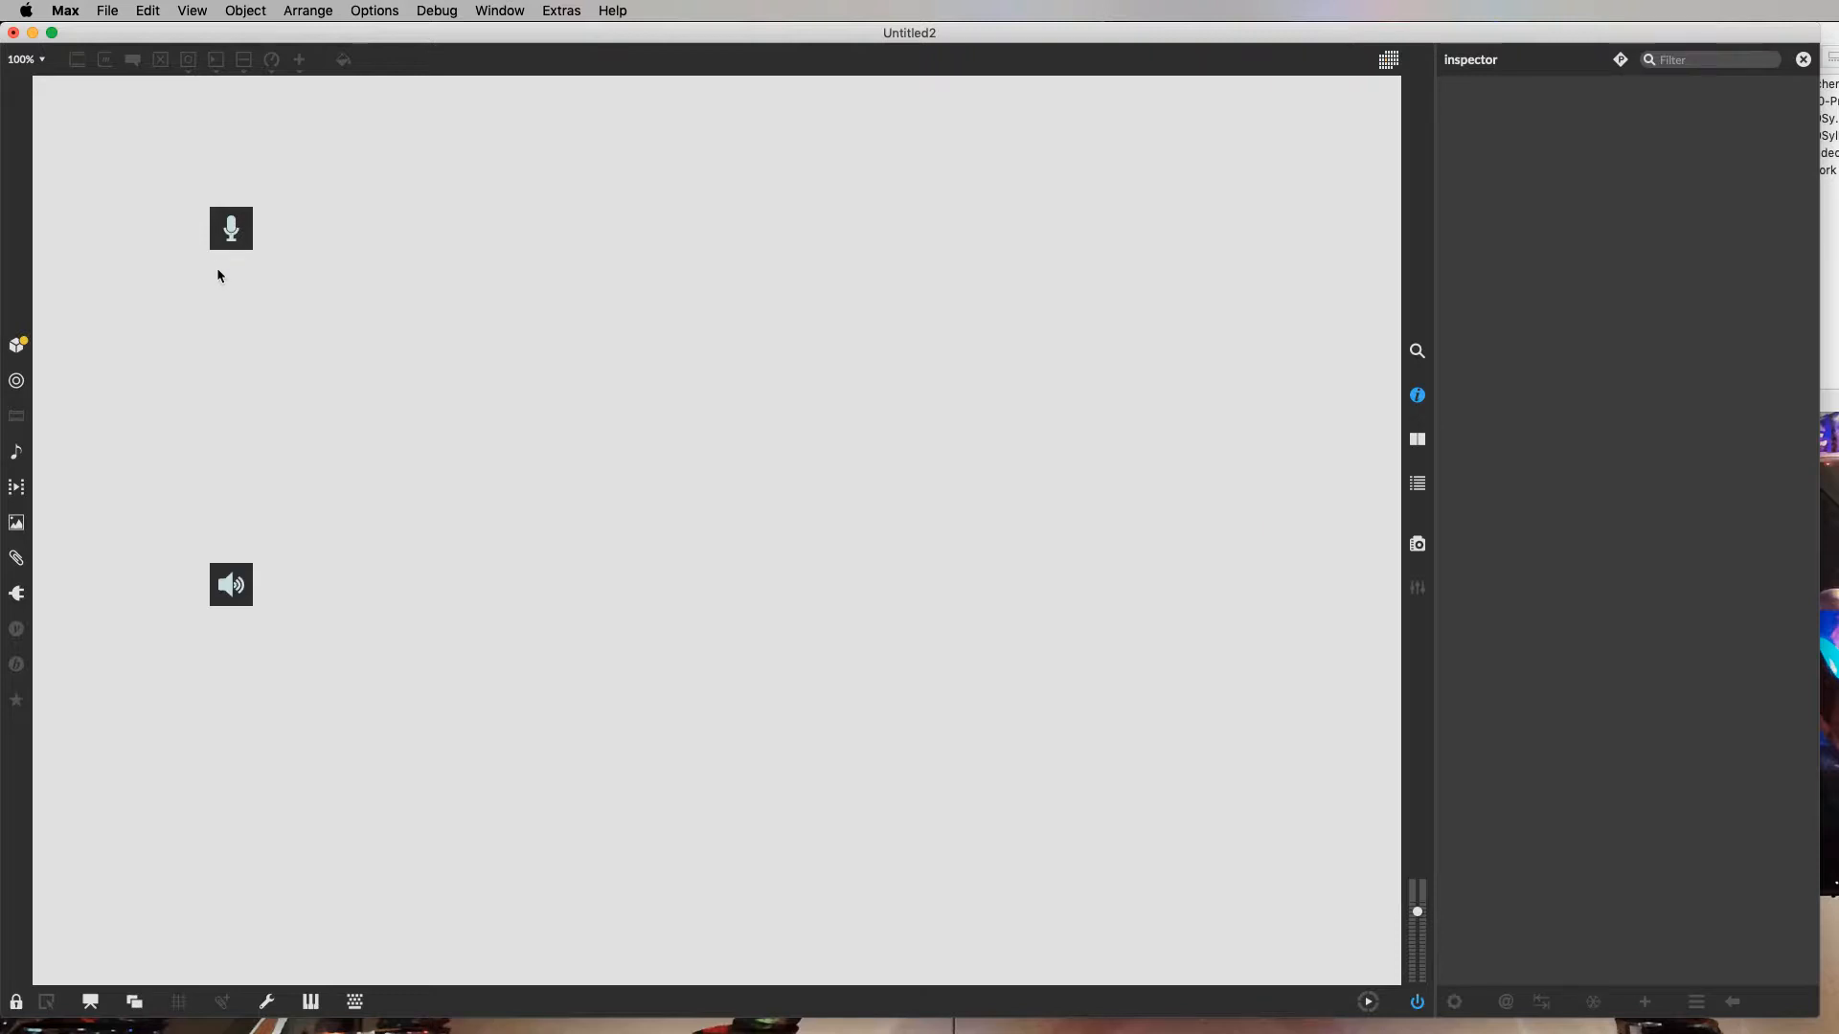
Step: Unlock the patch, add a meter~ object just below ezadc~, and connect ezadc~'s left outlet to it
{"action": "key", "text": "super+e"}
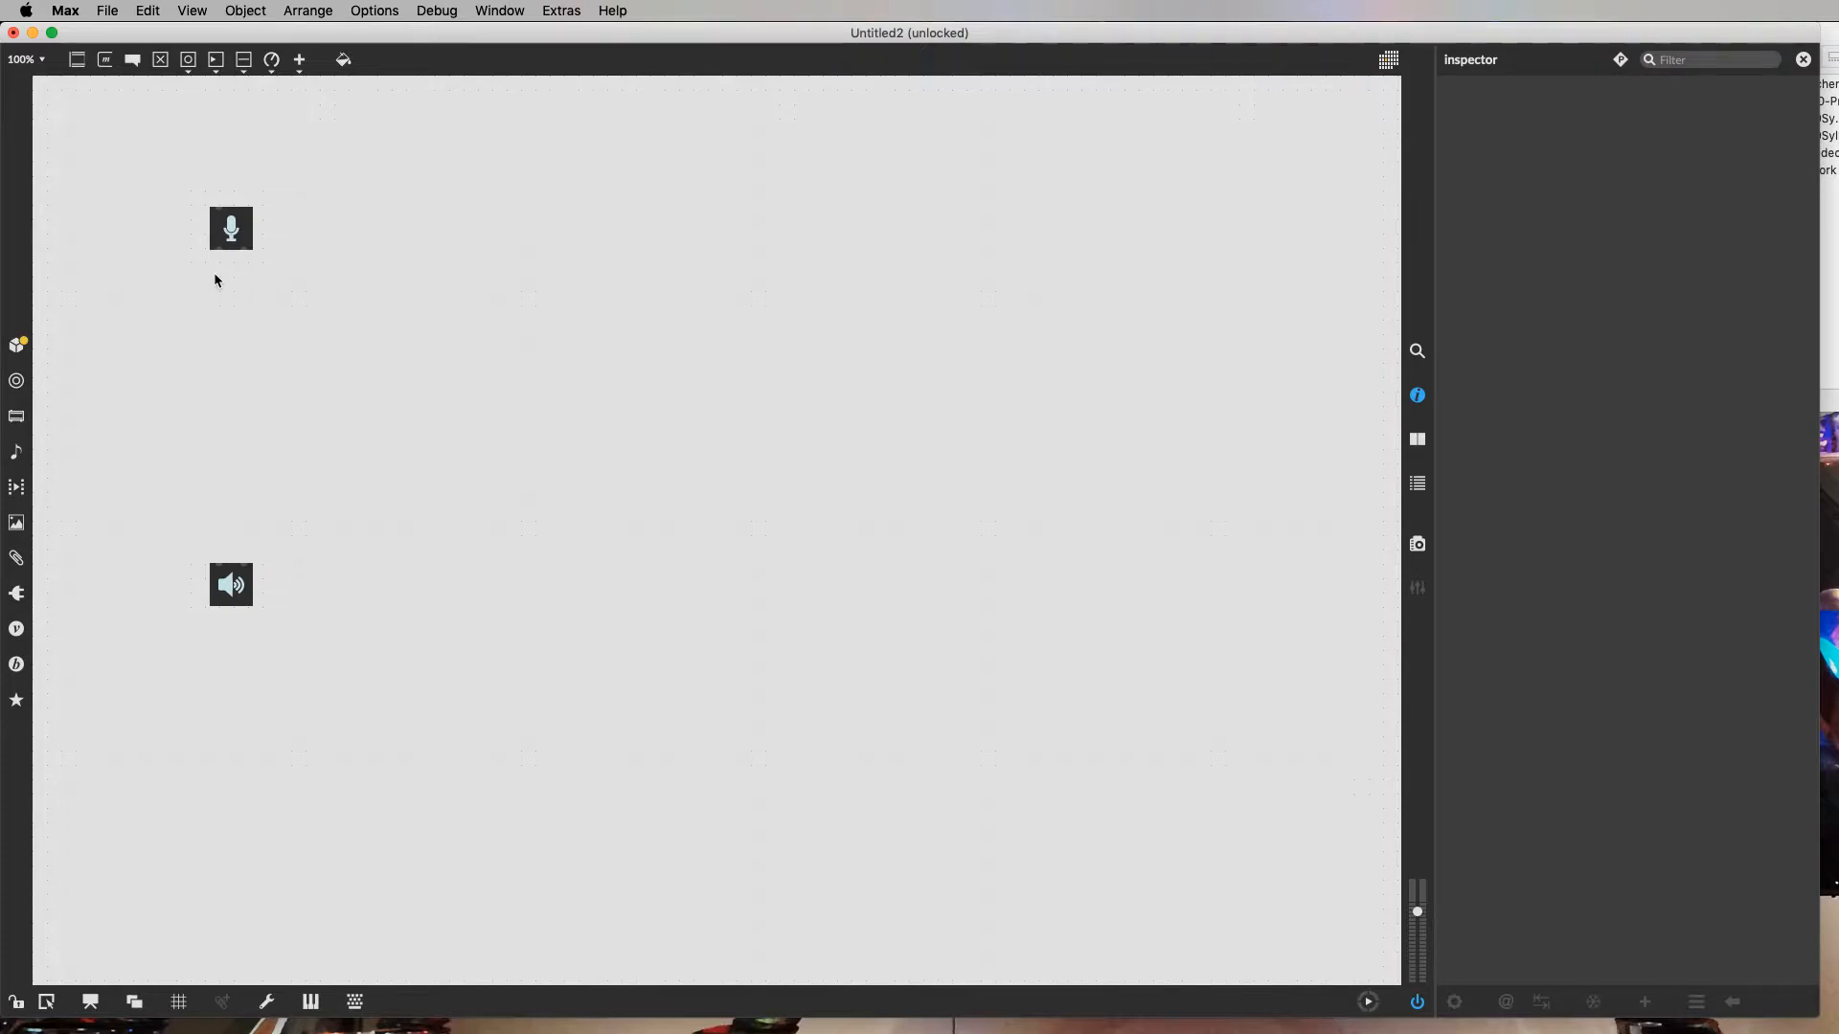
{"action": "key", "text": "n"}
{"action": "type", "text": "meter~"}
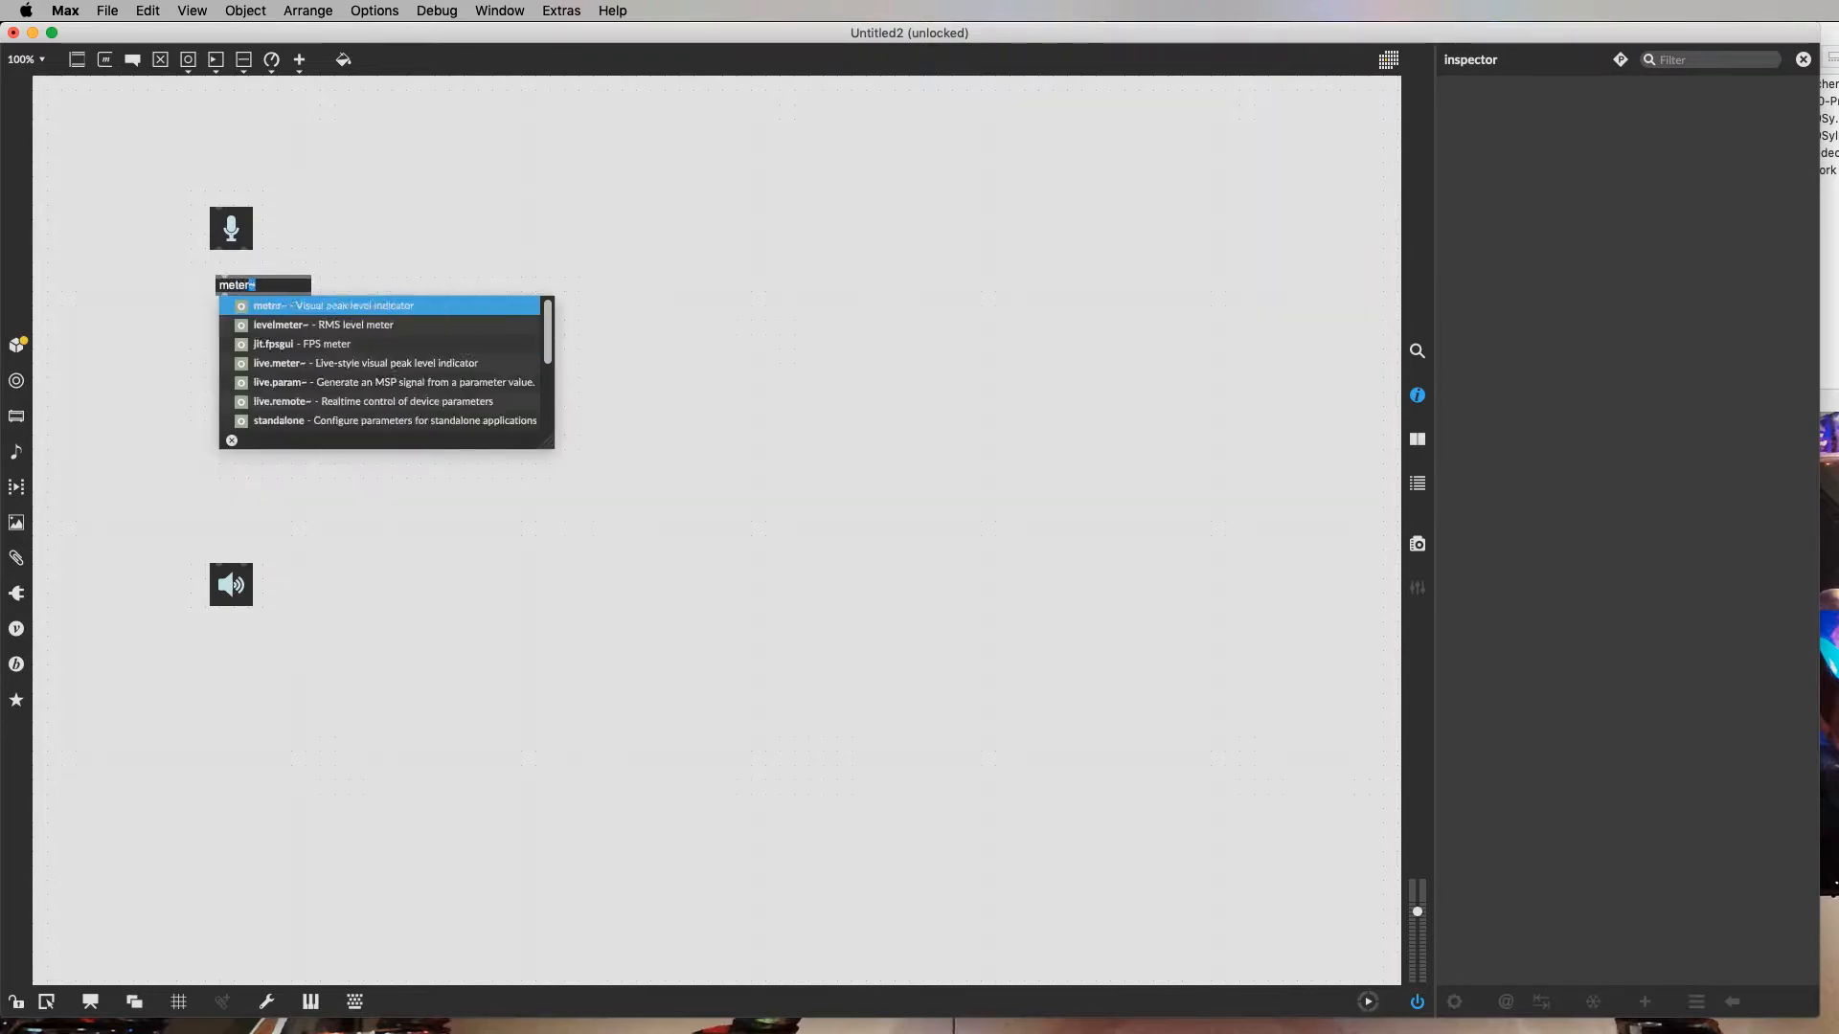
{"action": "key", "text": "Return"}
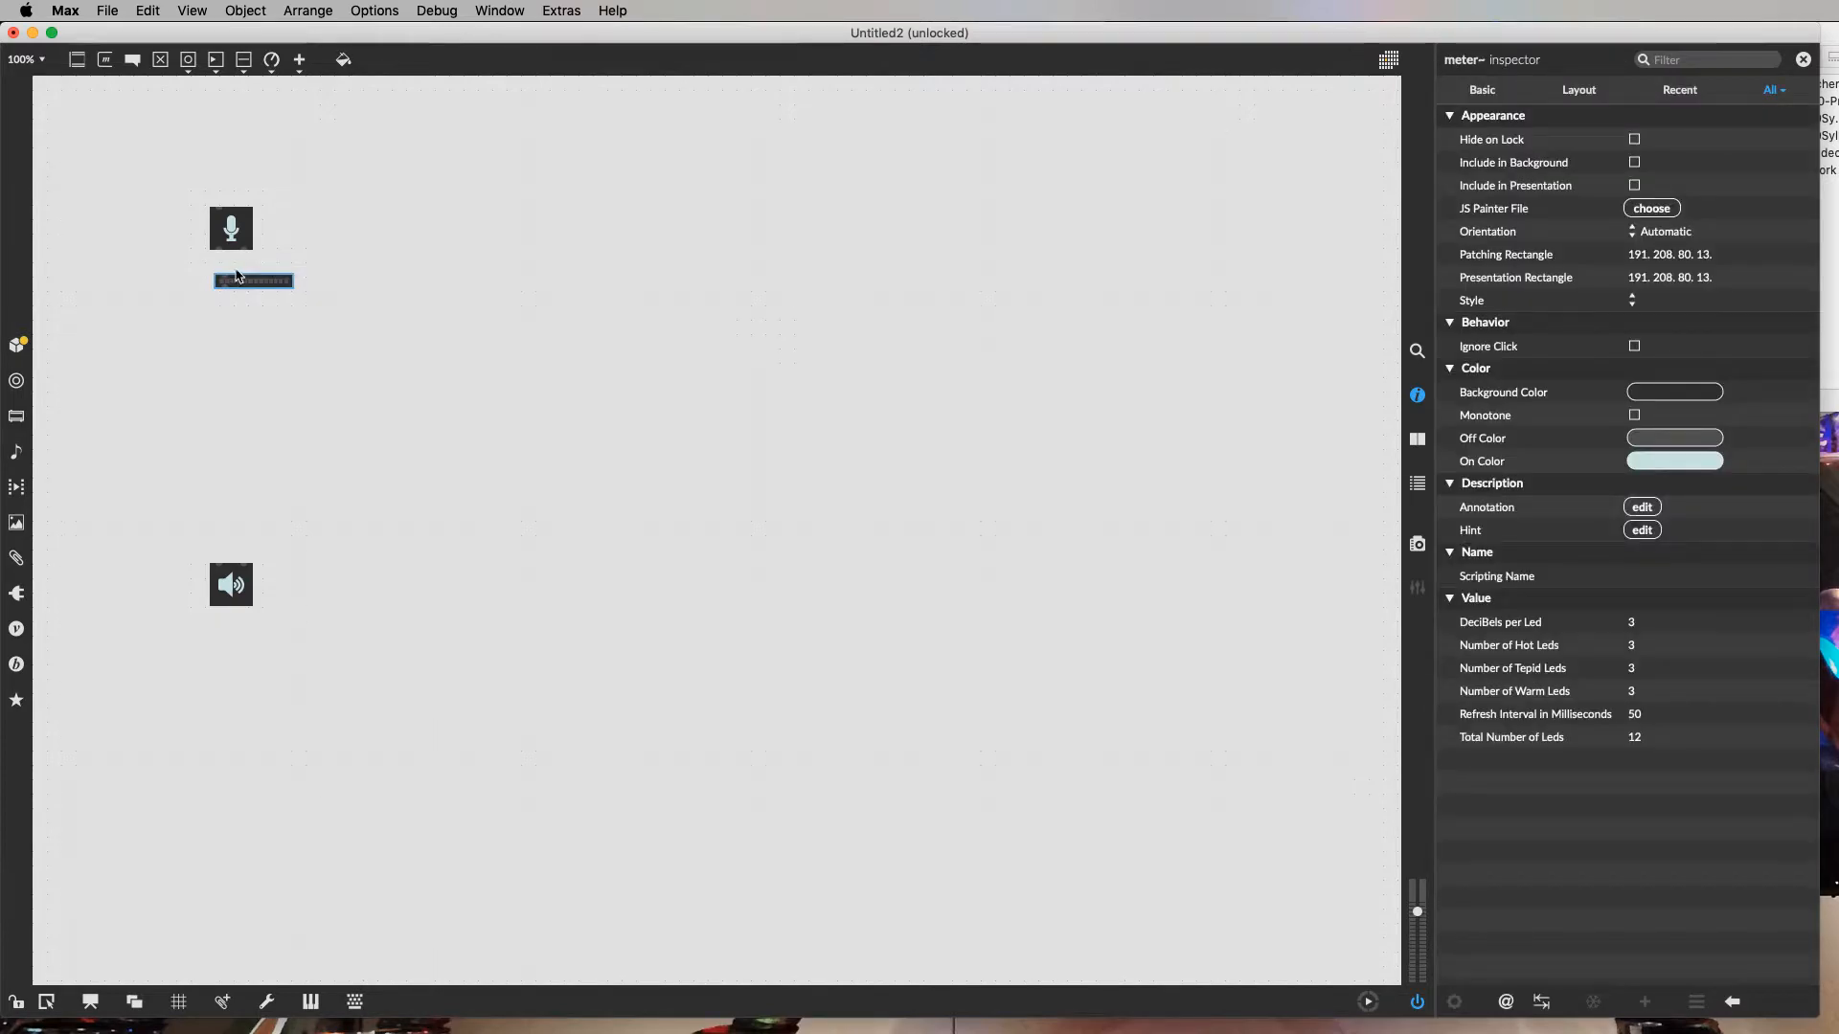
{"action": "left_click_drag", "start_coordinate": [217, 248], "coordinate": [228, 285]}
{"action": "left_click_drag", "start_coordinate": [249, 284], "coordinate": [258, 279]}
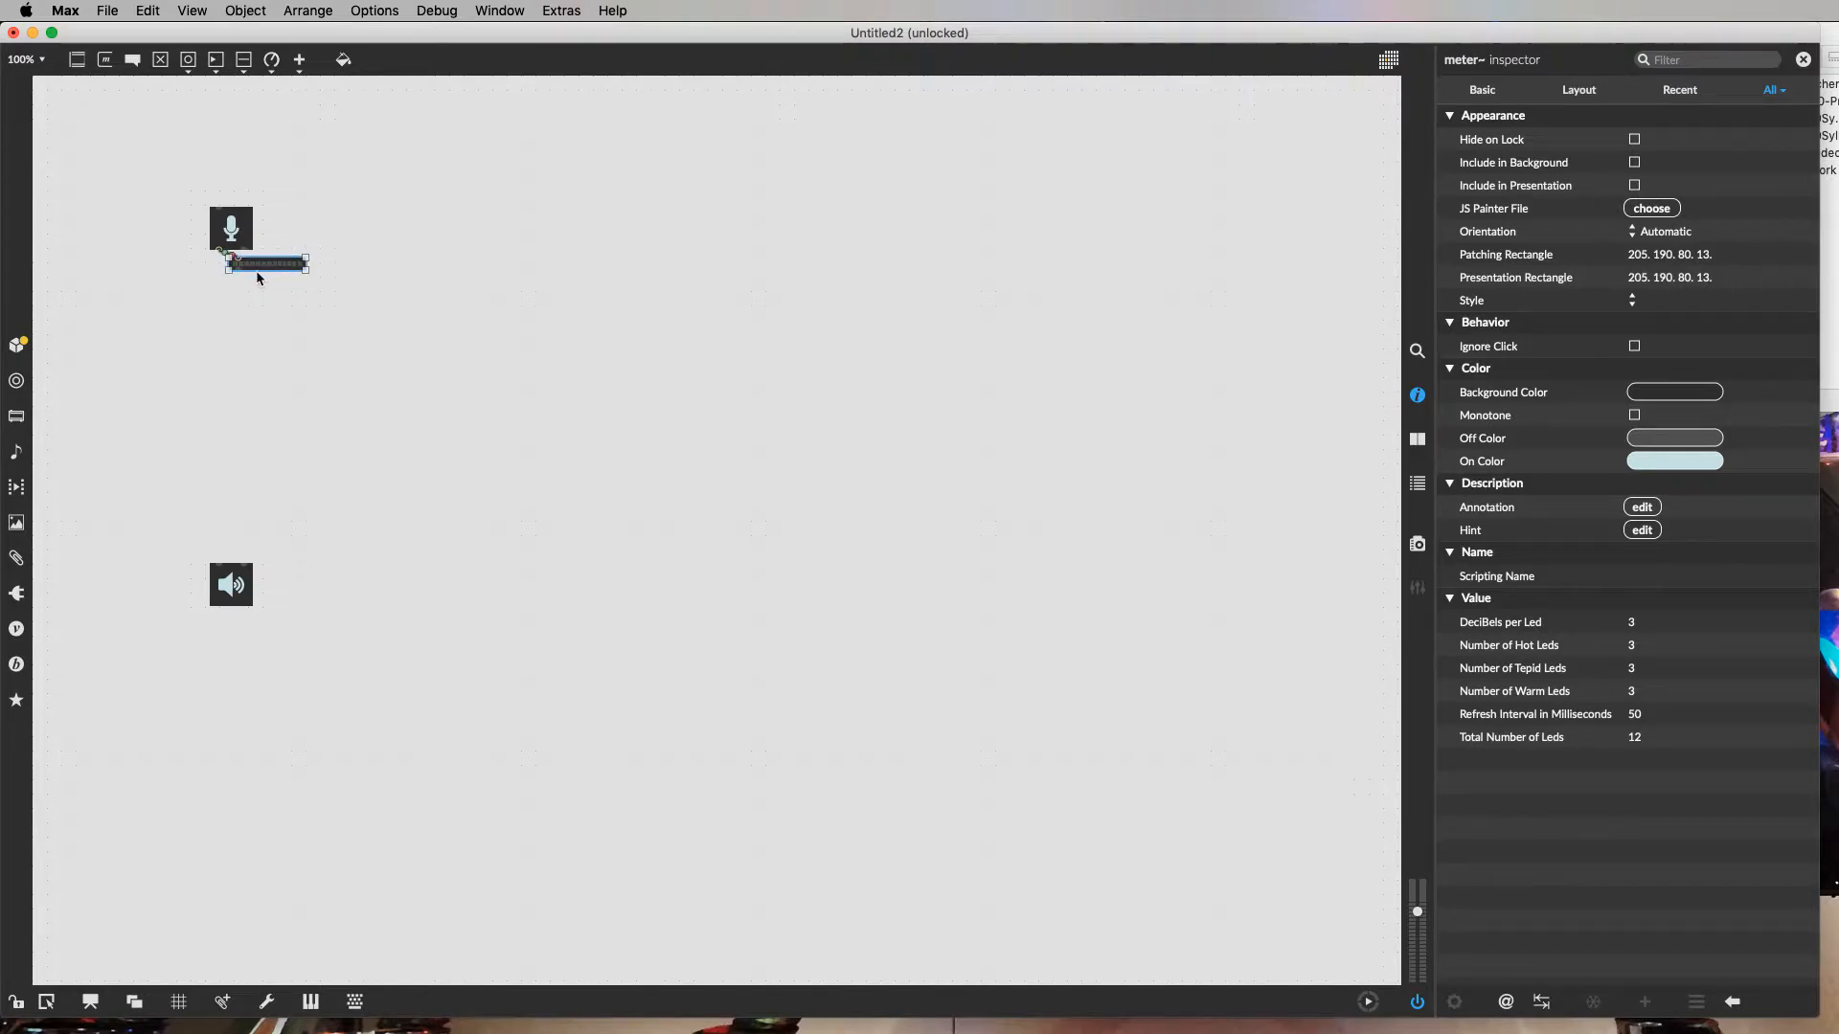
{"action": "left_click", "coordinate": [210, 335]}
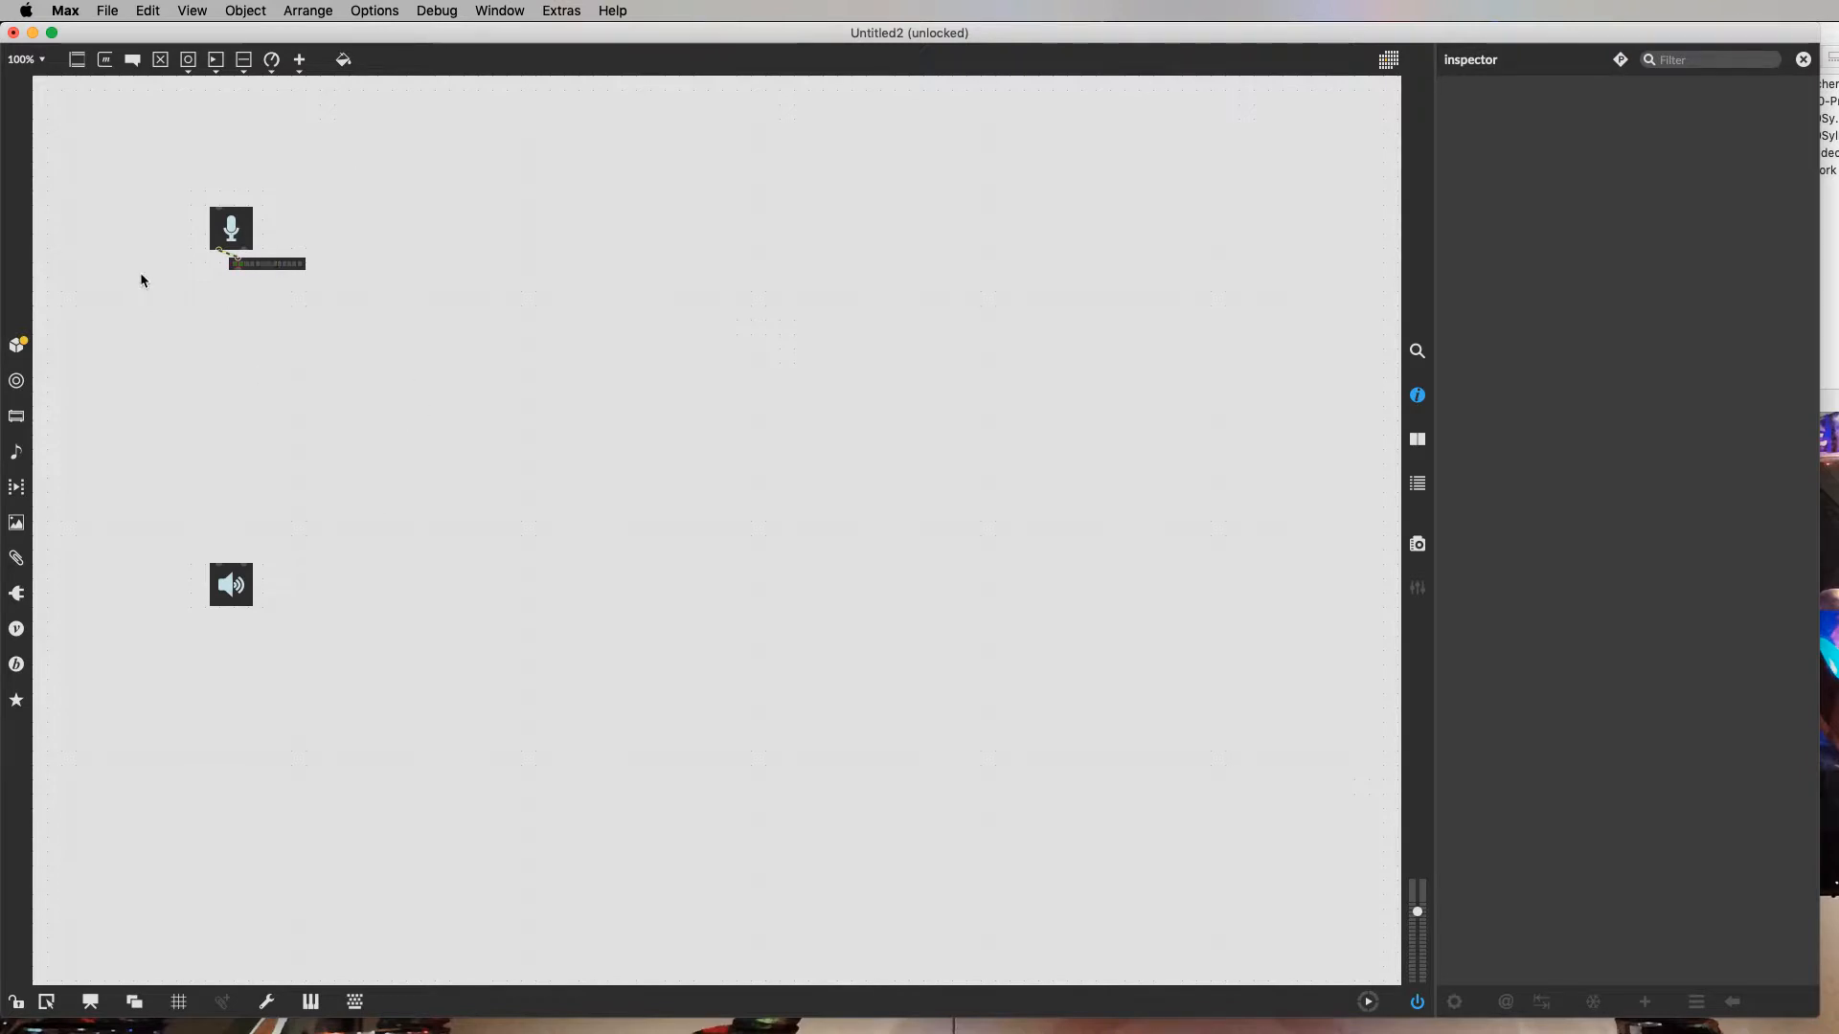
Step: Switch to System Preferences and check which apps are allowed to use the microphone under the privacy settings
{"action": "left_click", "coordinate": [25, 10]}
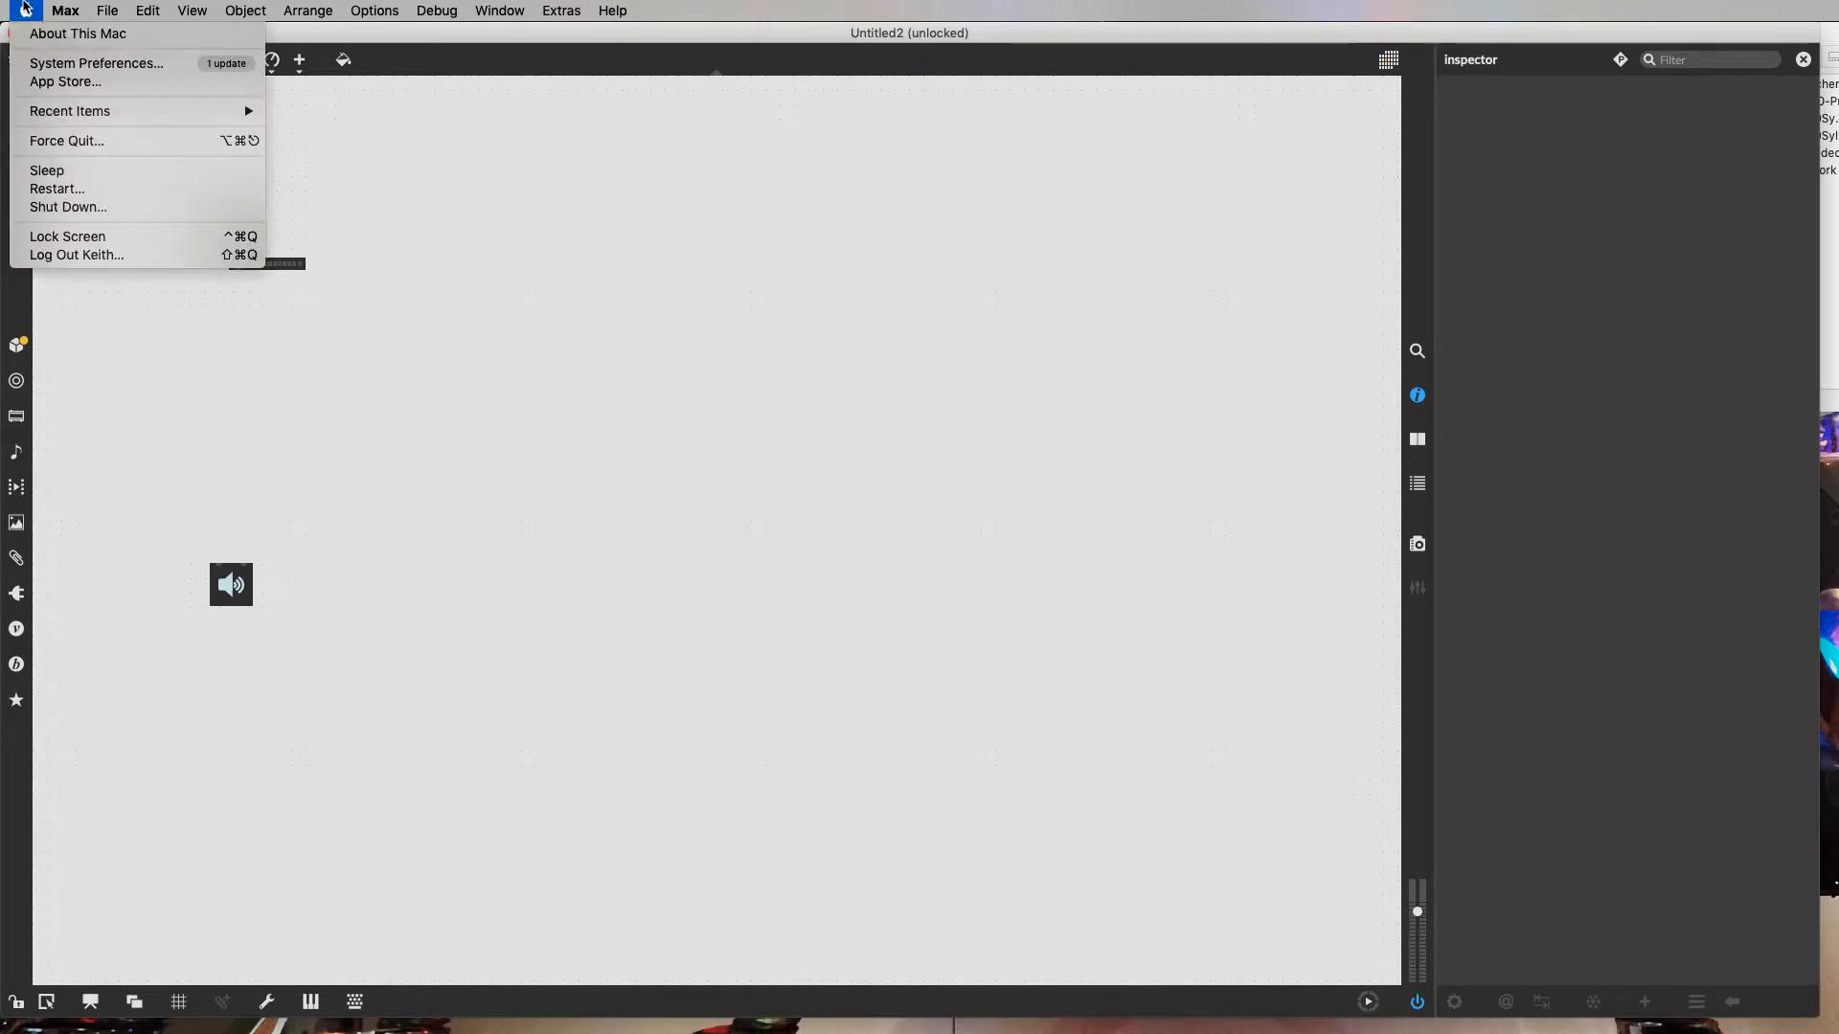
{"action": "left_click", "coordinate": [95, 63]}
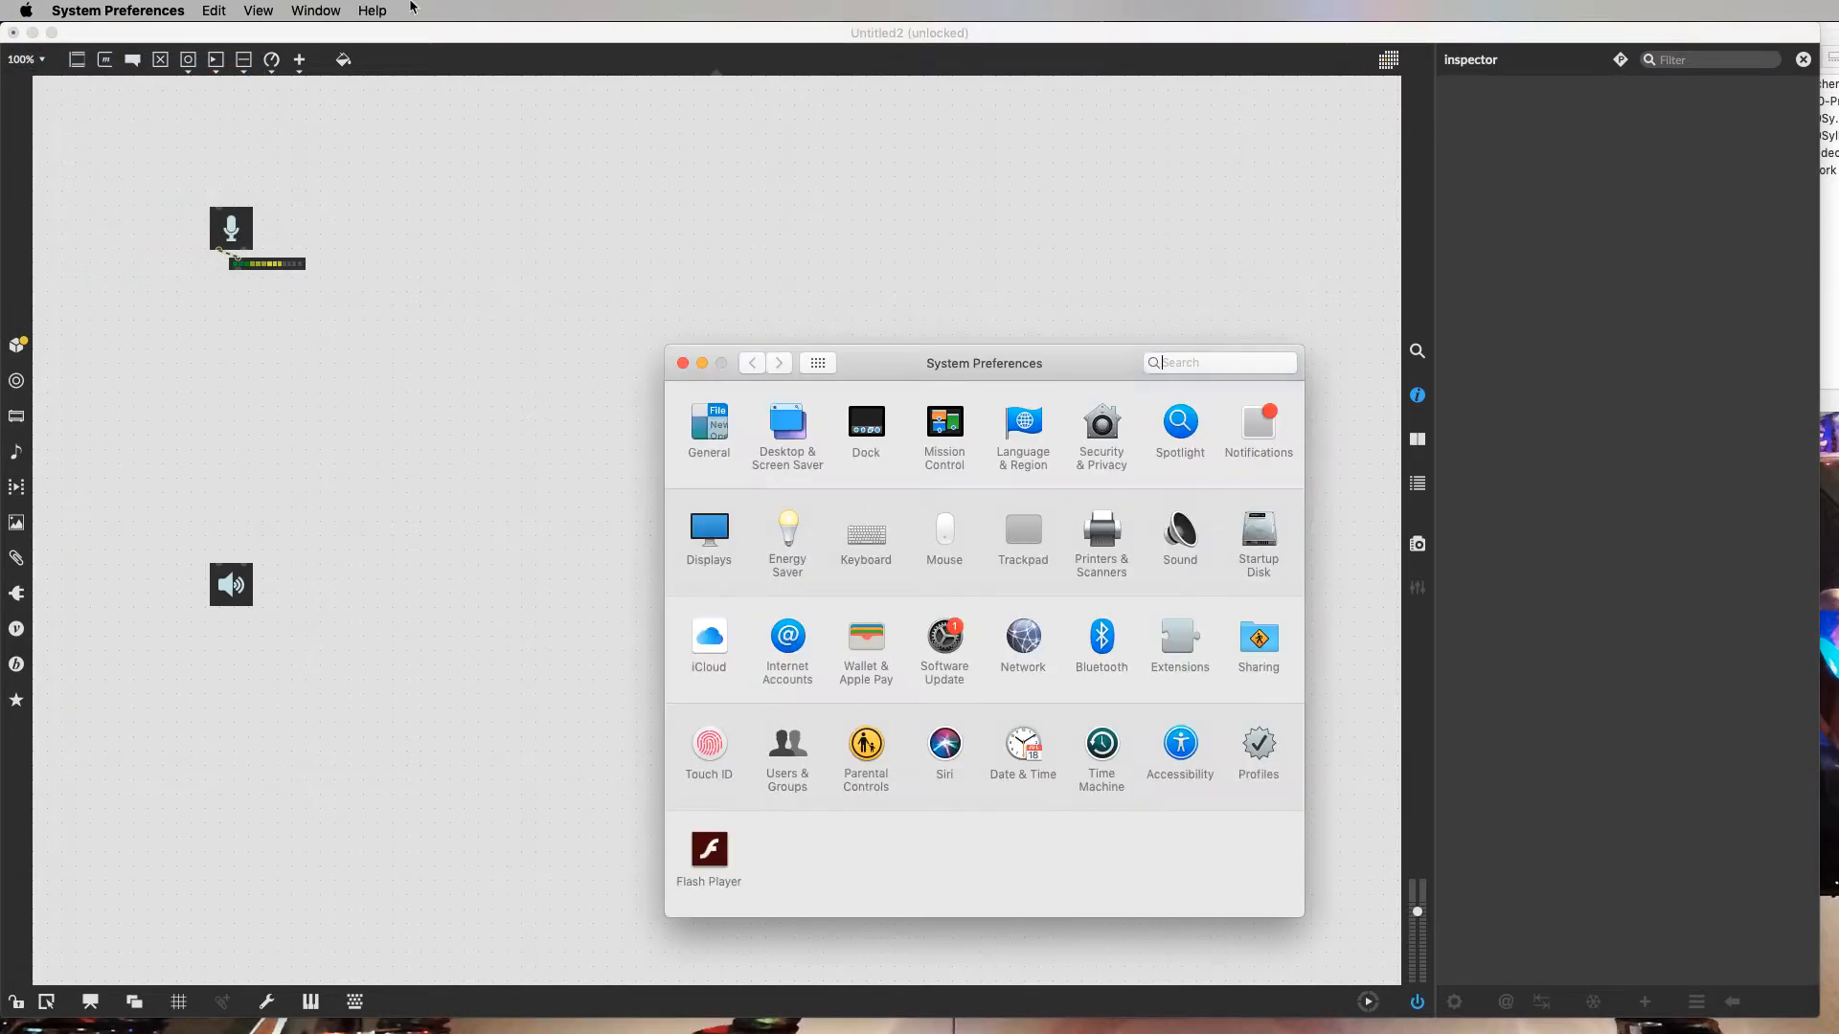
{"action": "left_click", "coordinate": [1102, 421]}
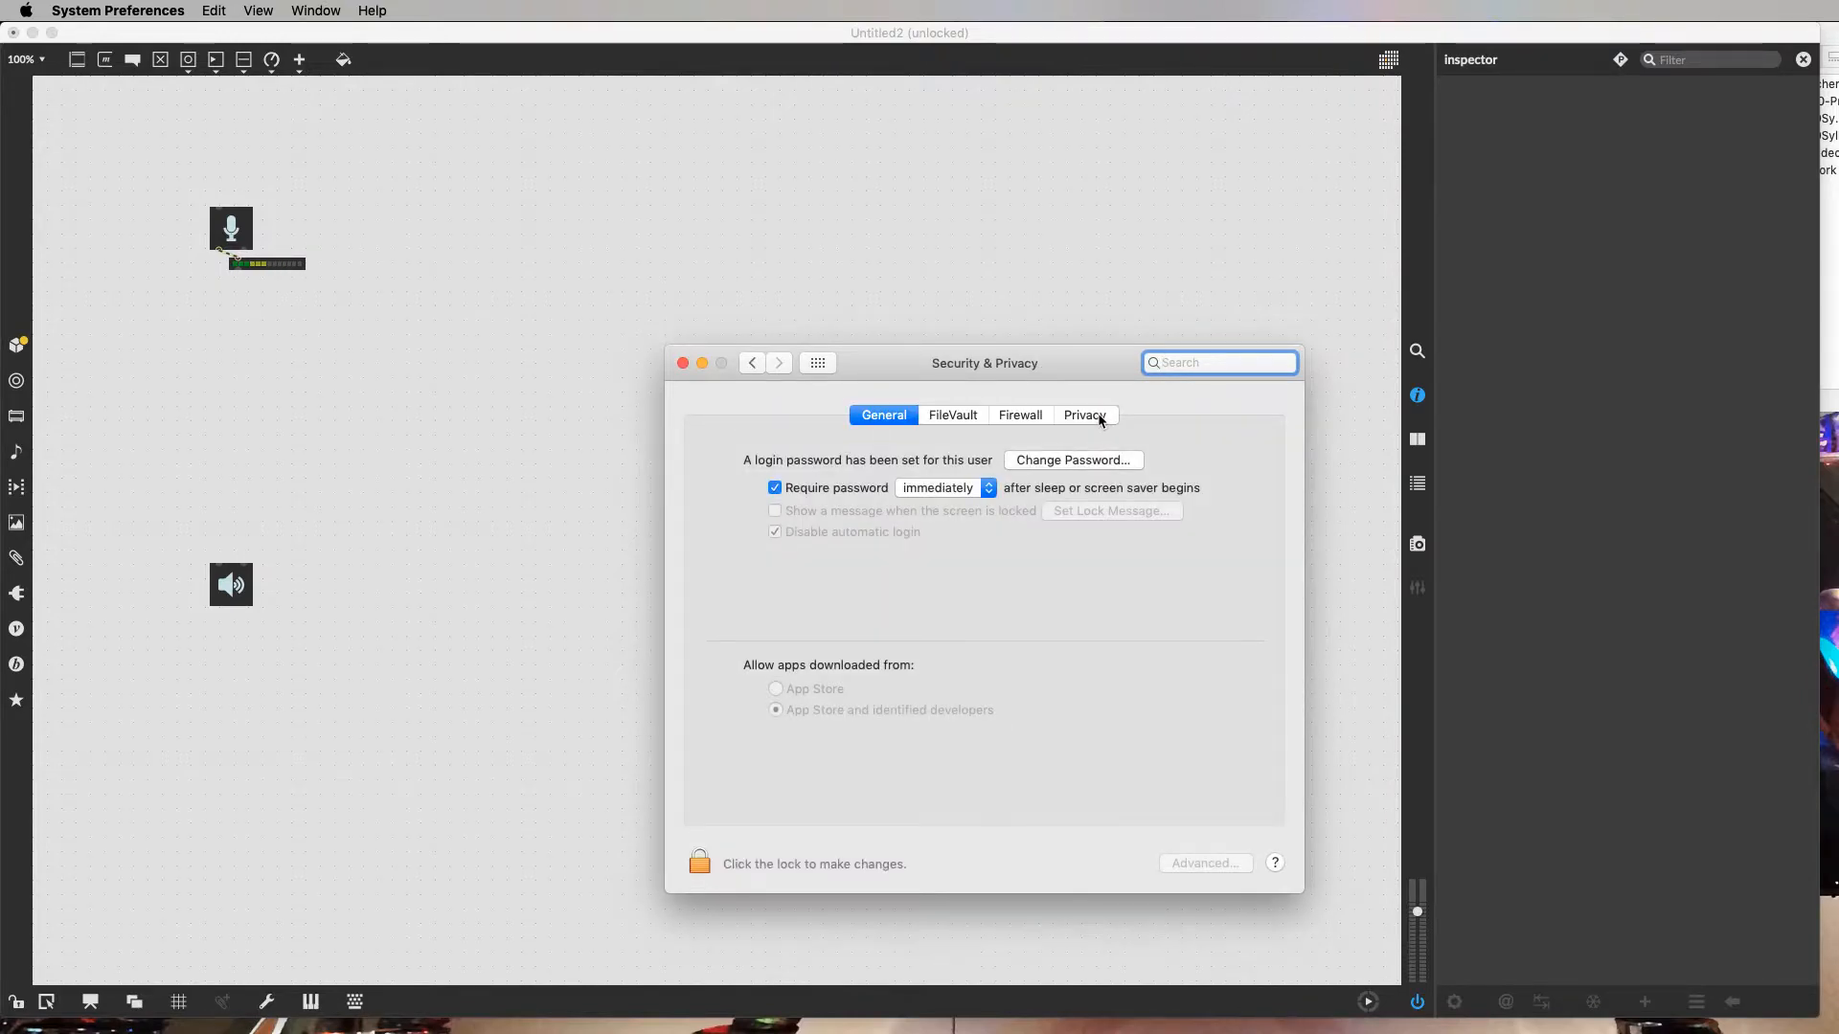
{"action": "left_click", "coordinate": [1100, 416]}
{"action": "scroll", "coordinate": [820, 641], "scroll_direction": "down", "scroll_amount": 2}
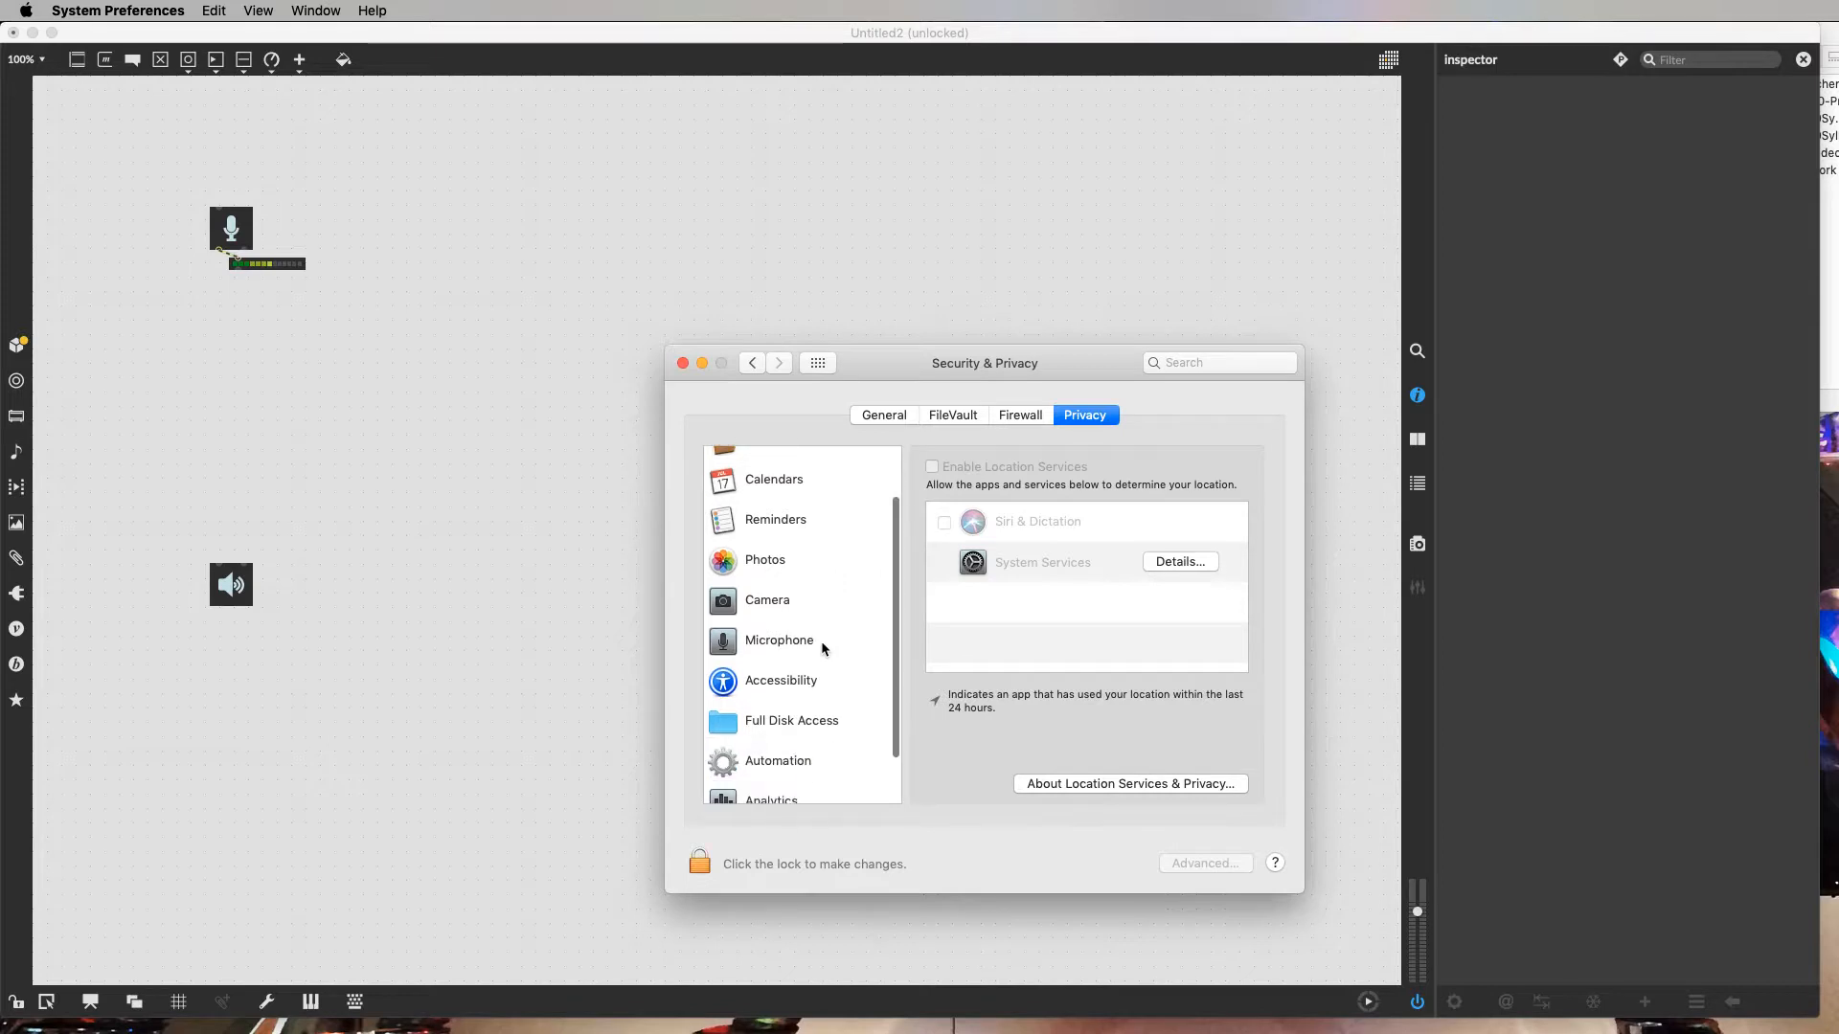
{"action": "left_click", "coordinate": [805, 637]}
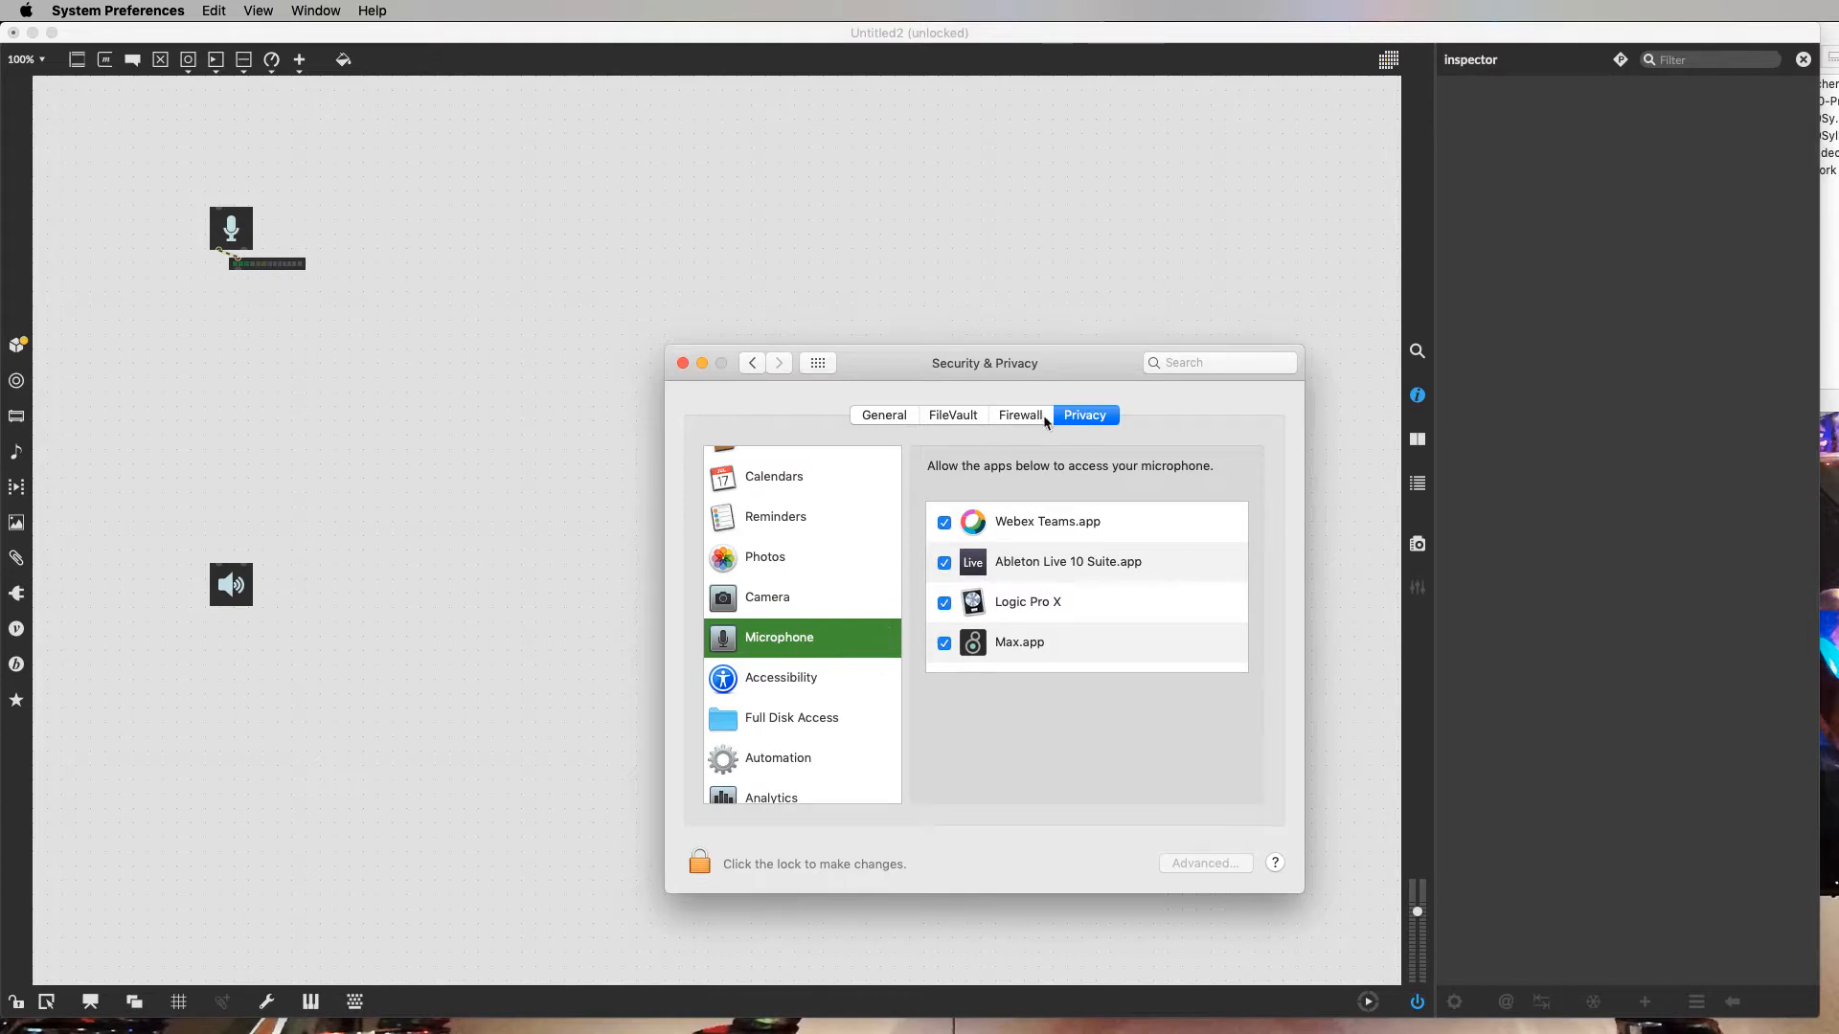
Step: Turn Max.app's microphone access off and back on, postponing quitting each time, and close System Preferences
{"action": "left_click", "coordinate": [944, 644]}
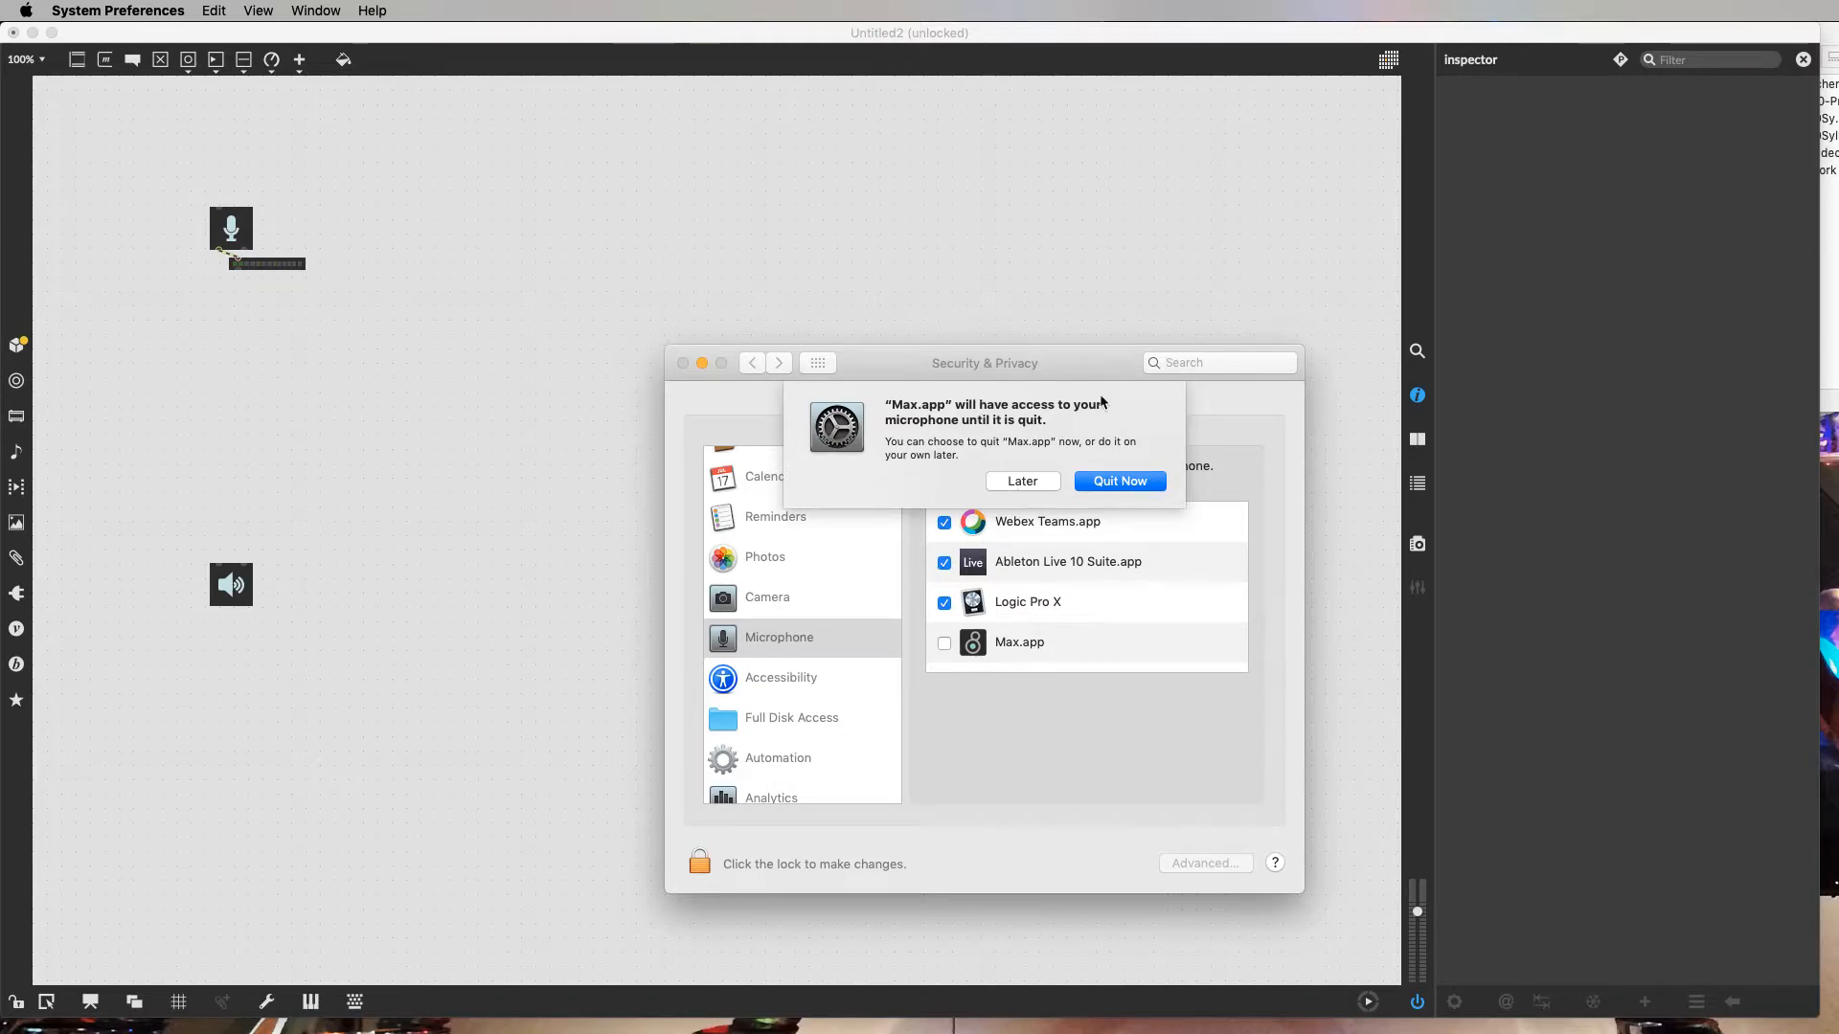
{"action": "left_click", "coordinate": [1044, 482]}
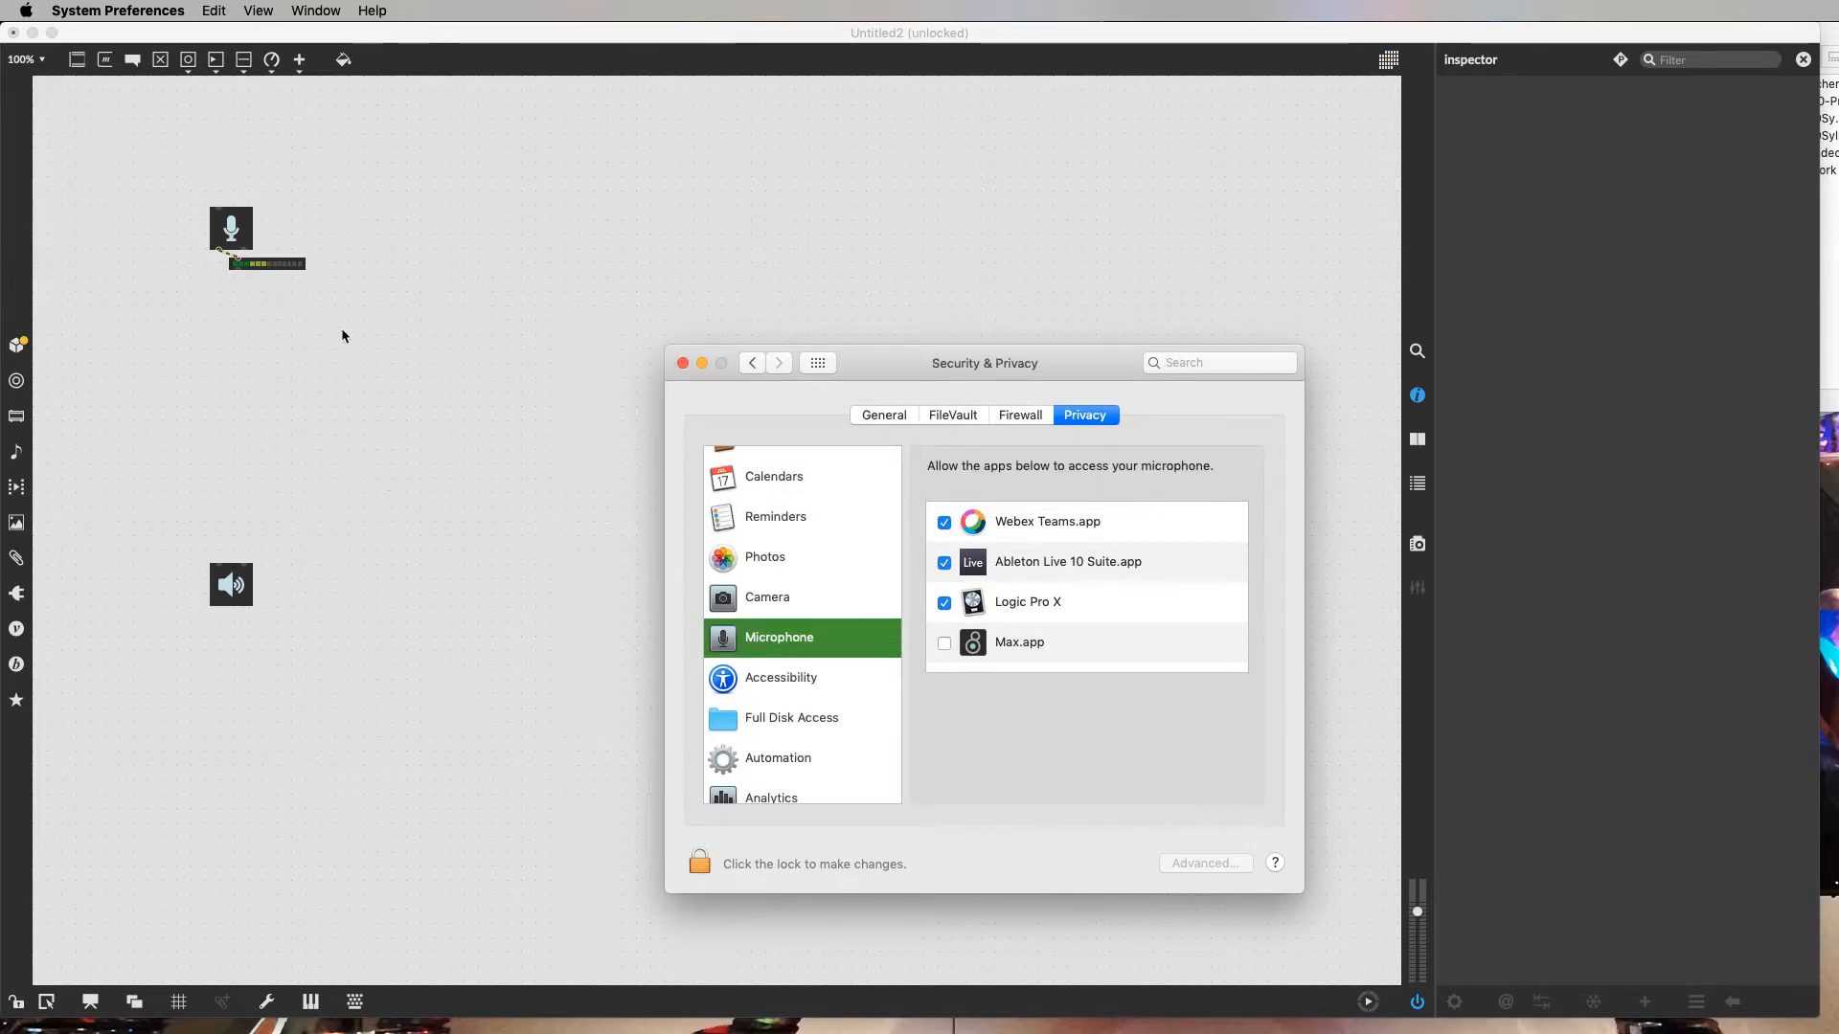
{"action": "left_click", "coordinate": [944, 644]}
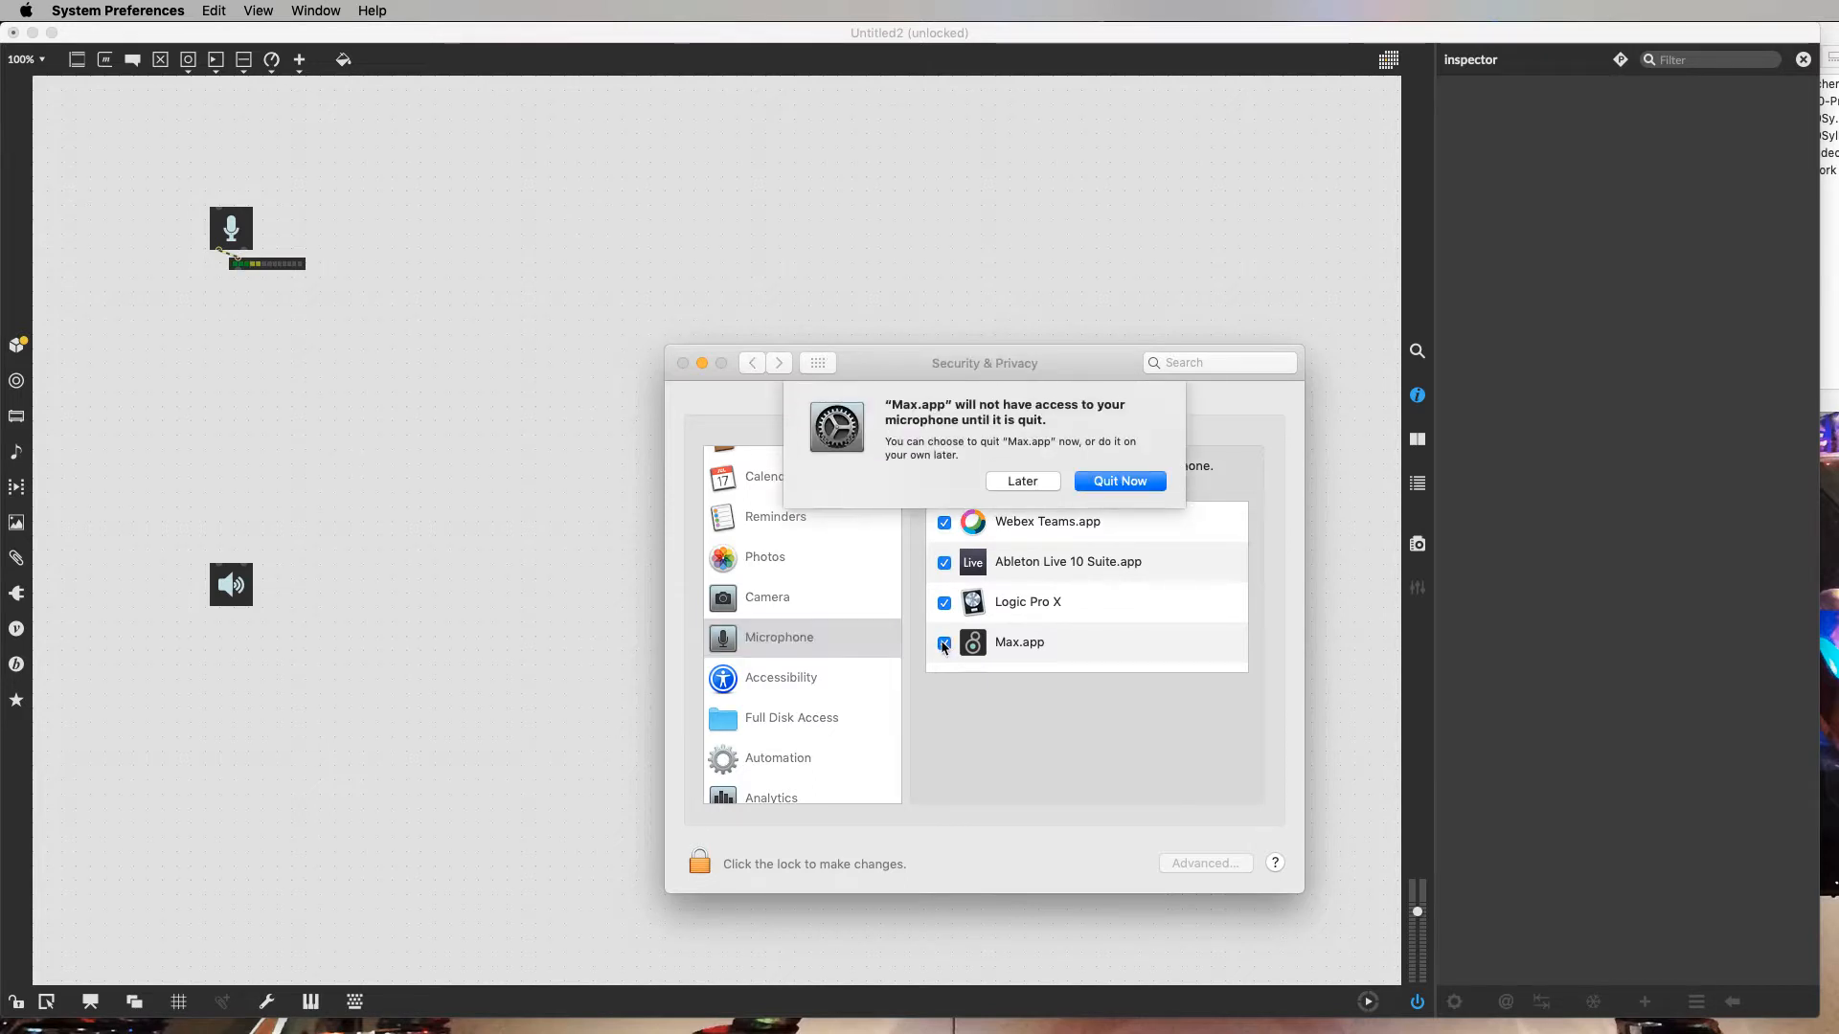
{"action": "left_click", "coordinate": [1023, 482]}
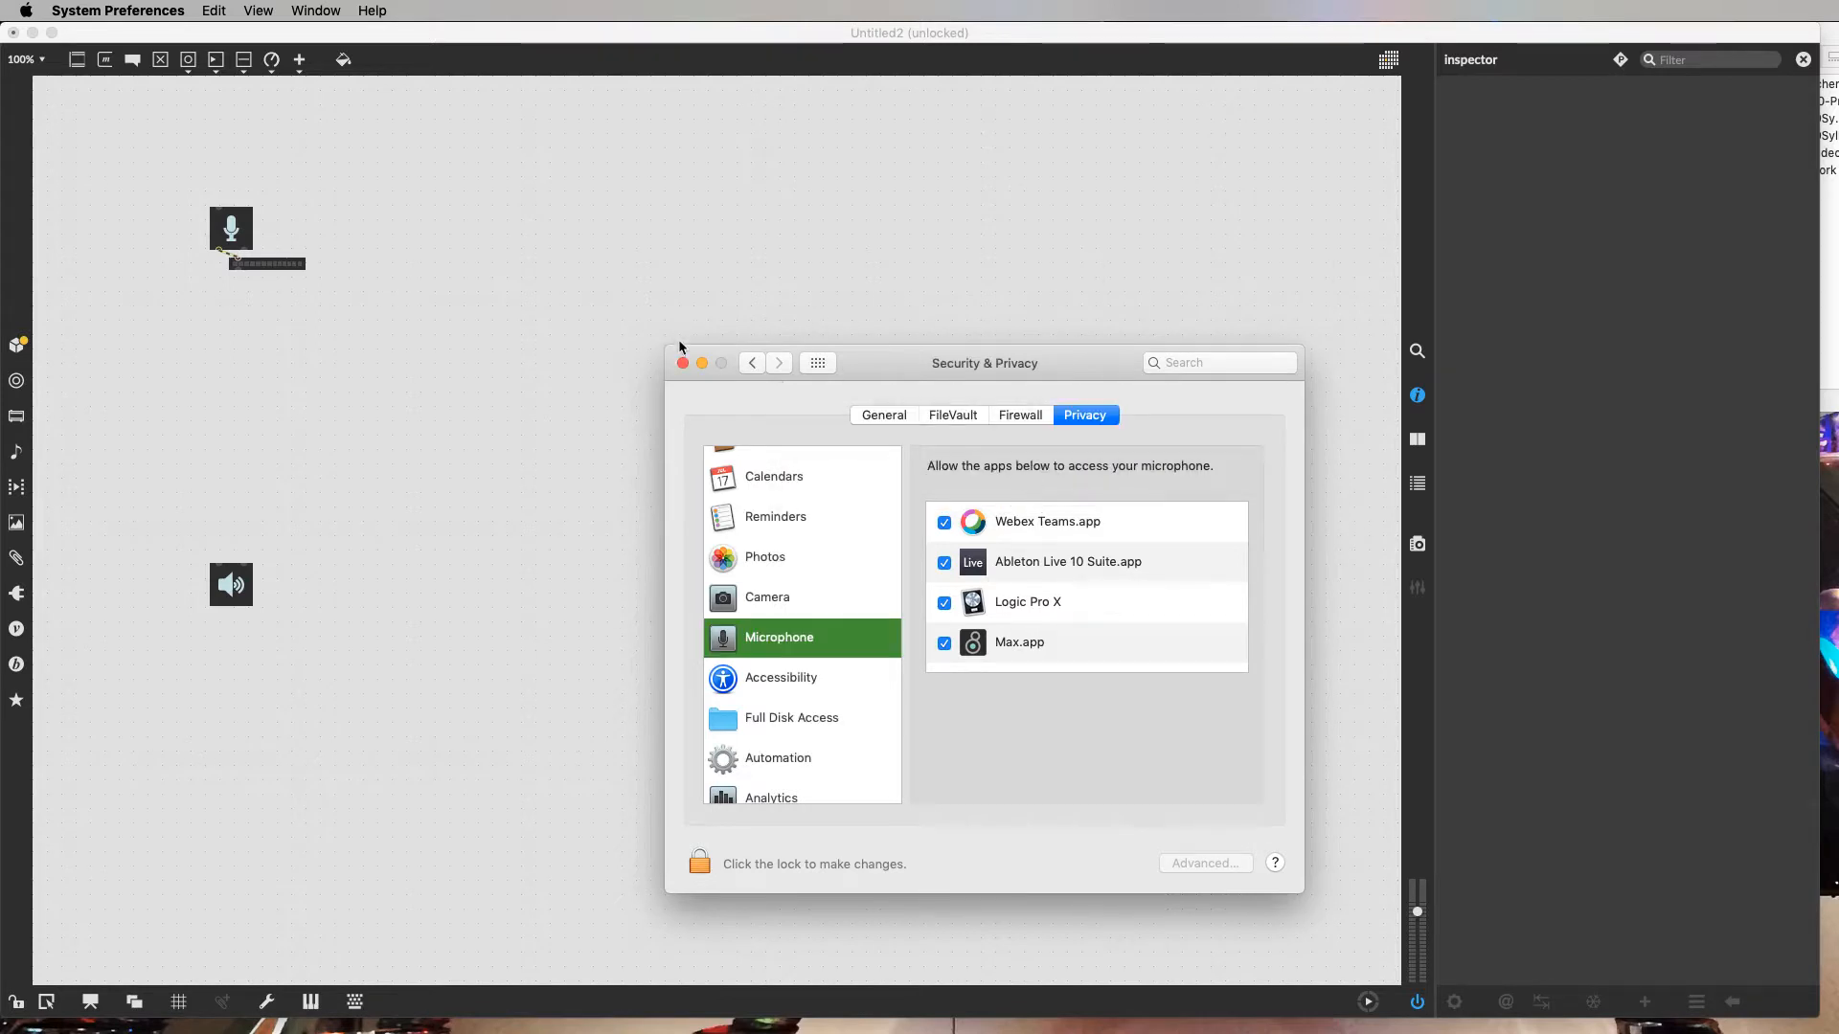
{"action": "left_click", "coordinate": [683, 364]}
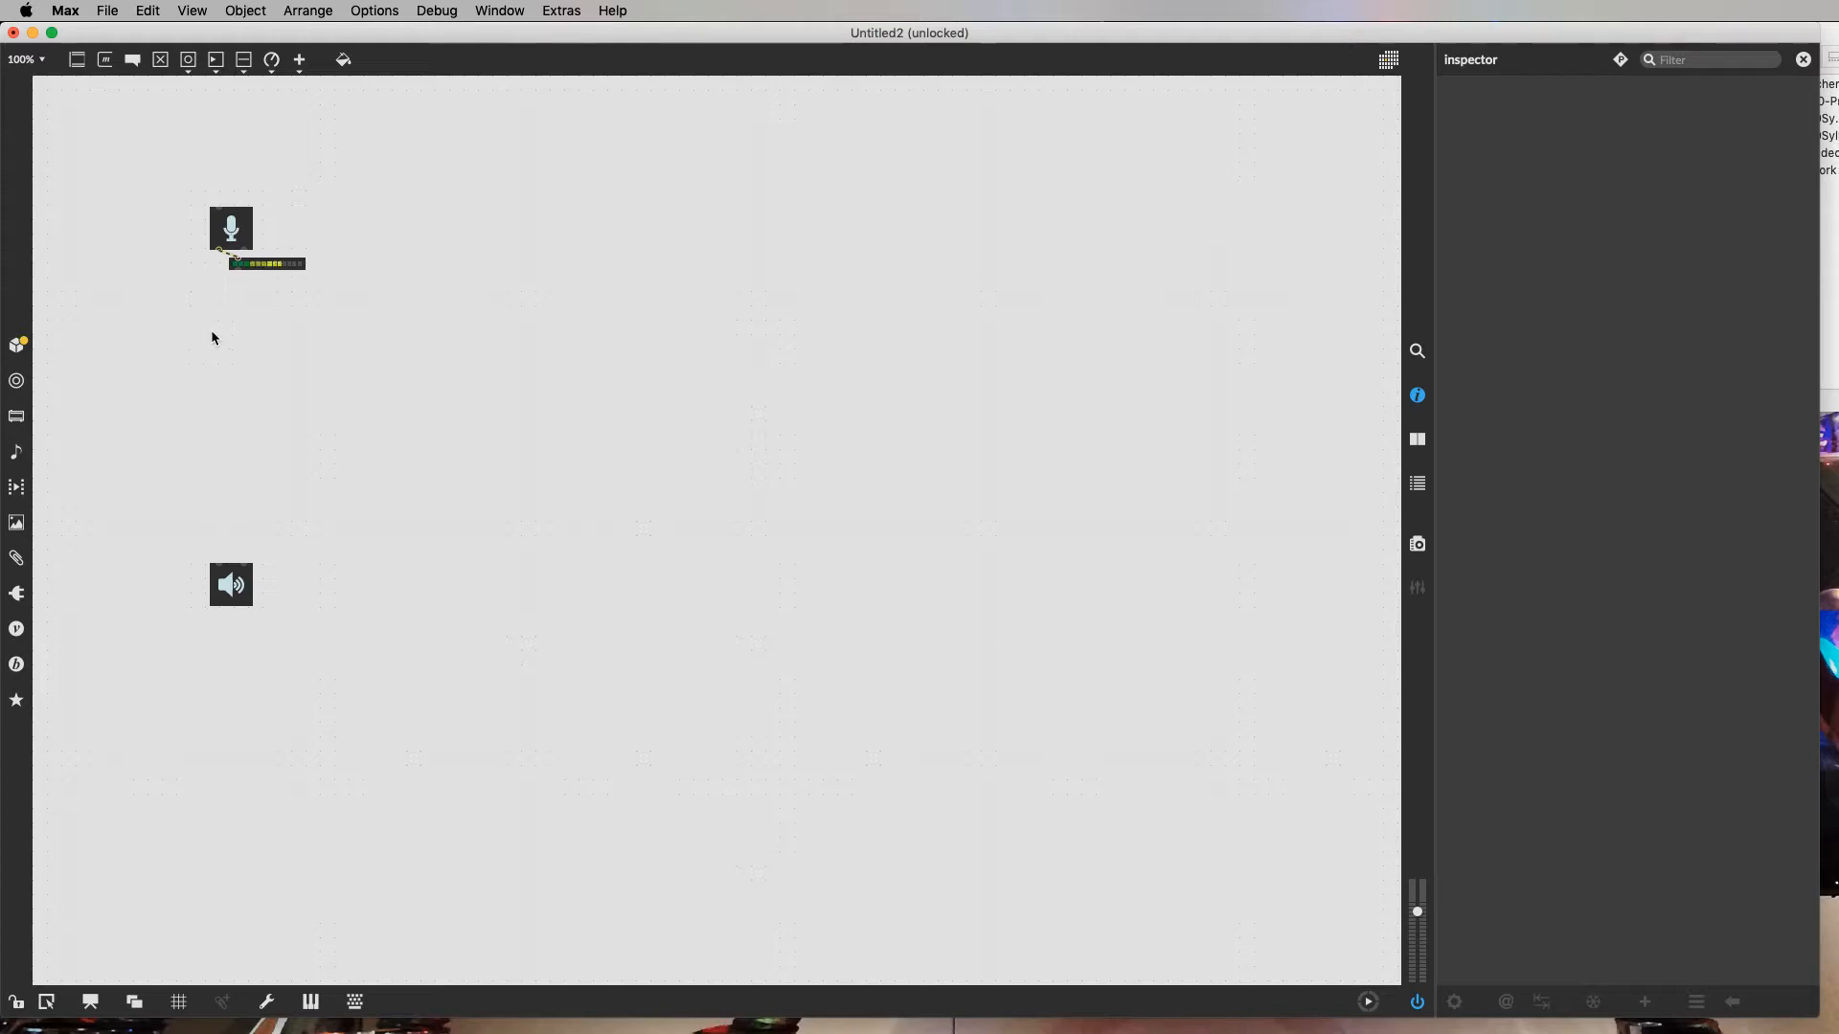
Step: Add a live.gain~ object between ezadc~ and ezdac~, and connect ezadc~'s left outlet to both of its inlets
{"action": "type", "text": "n"}
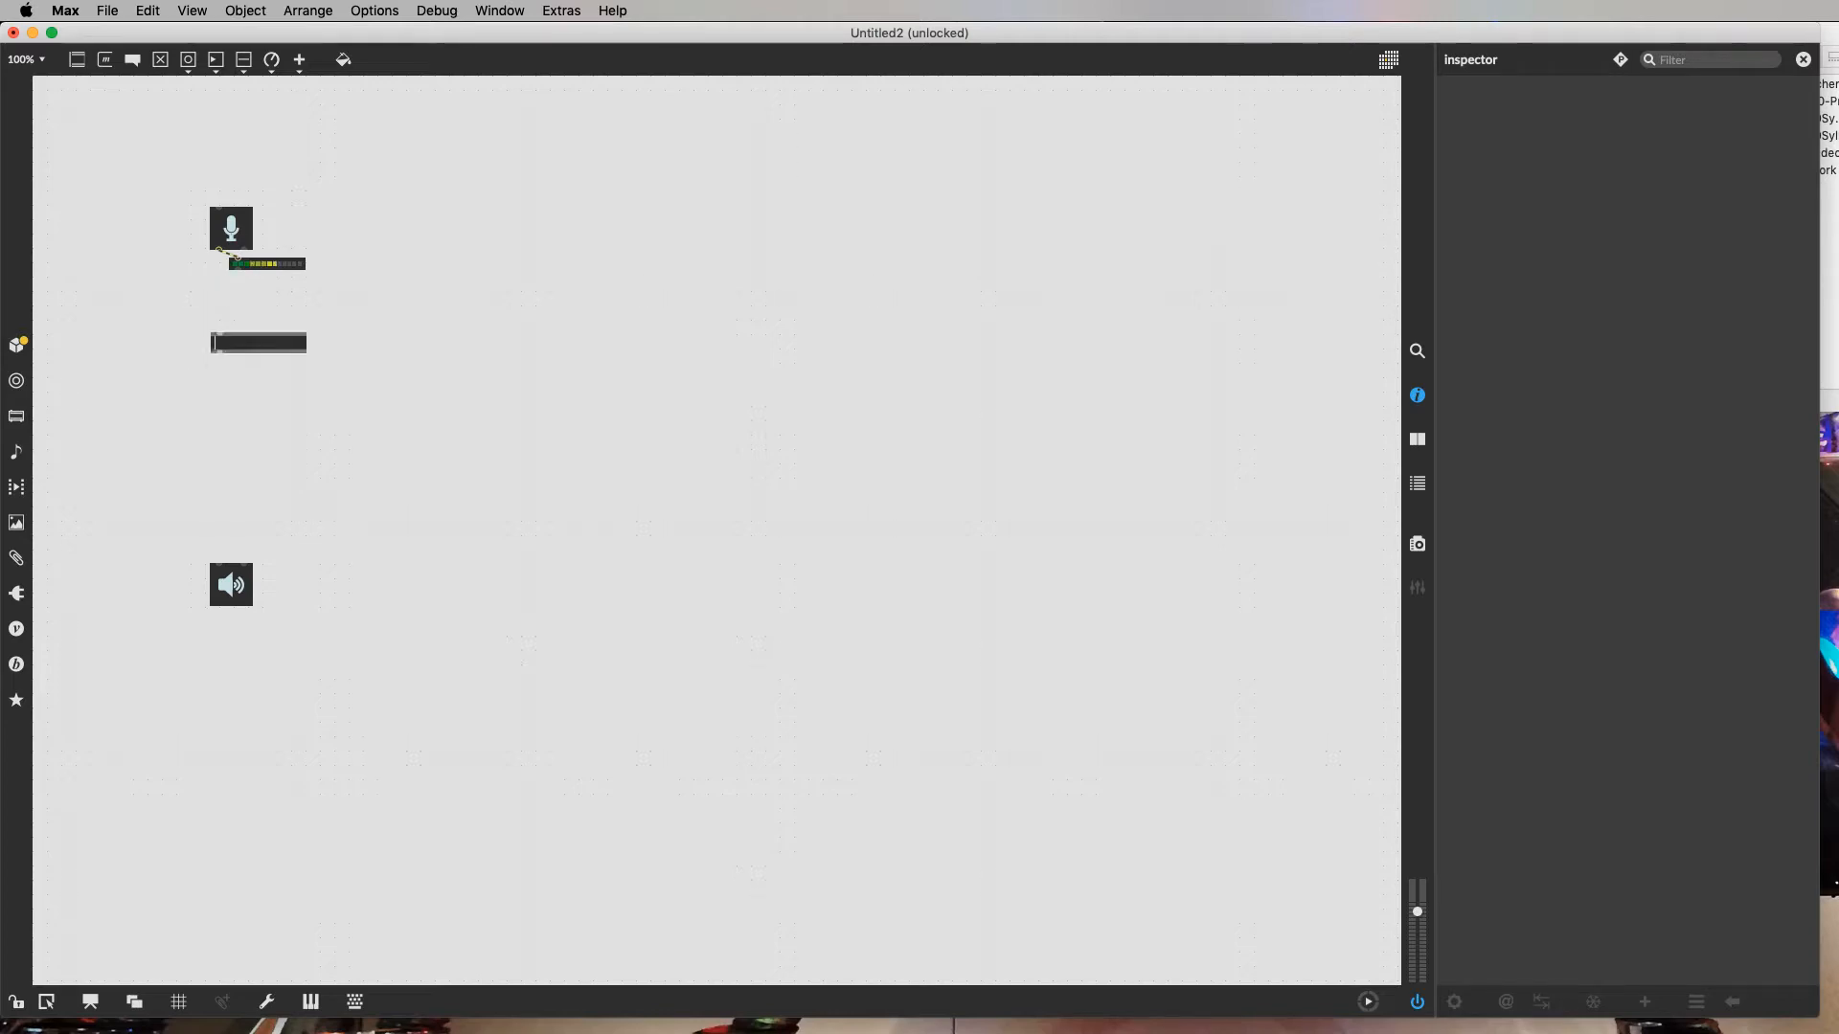
{"action": "type", "text": "live.gain~"}
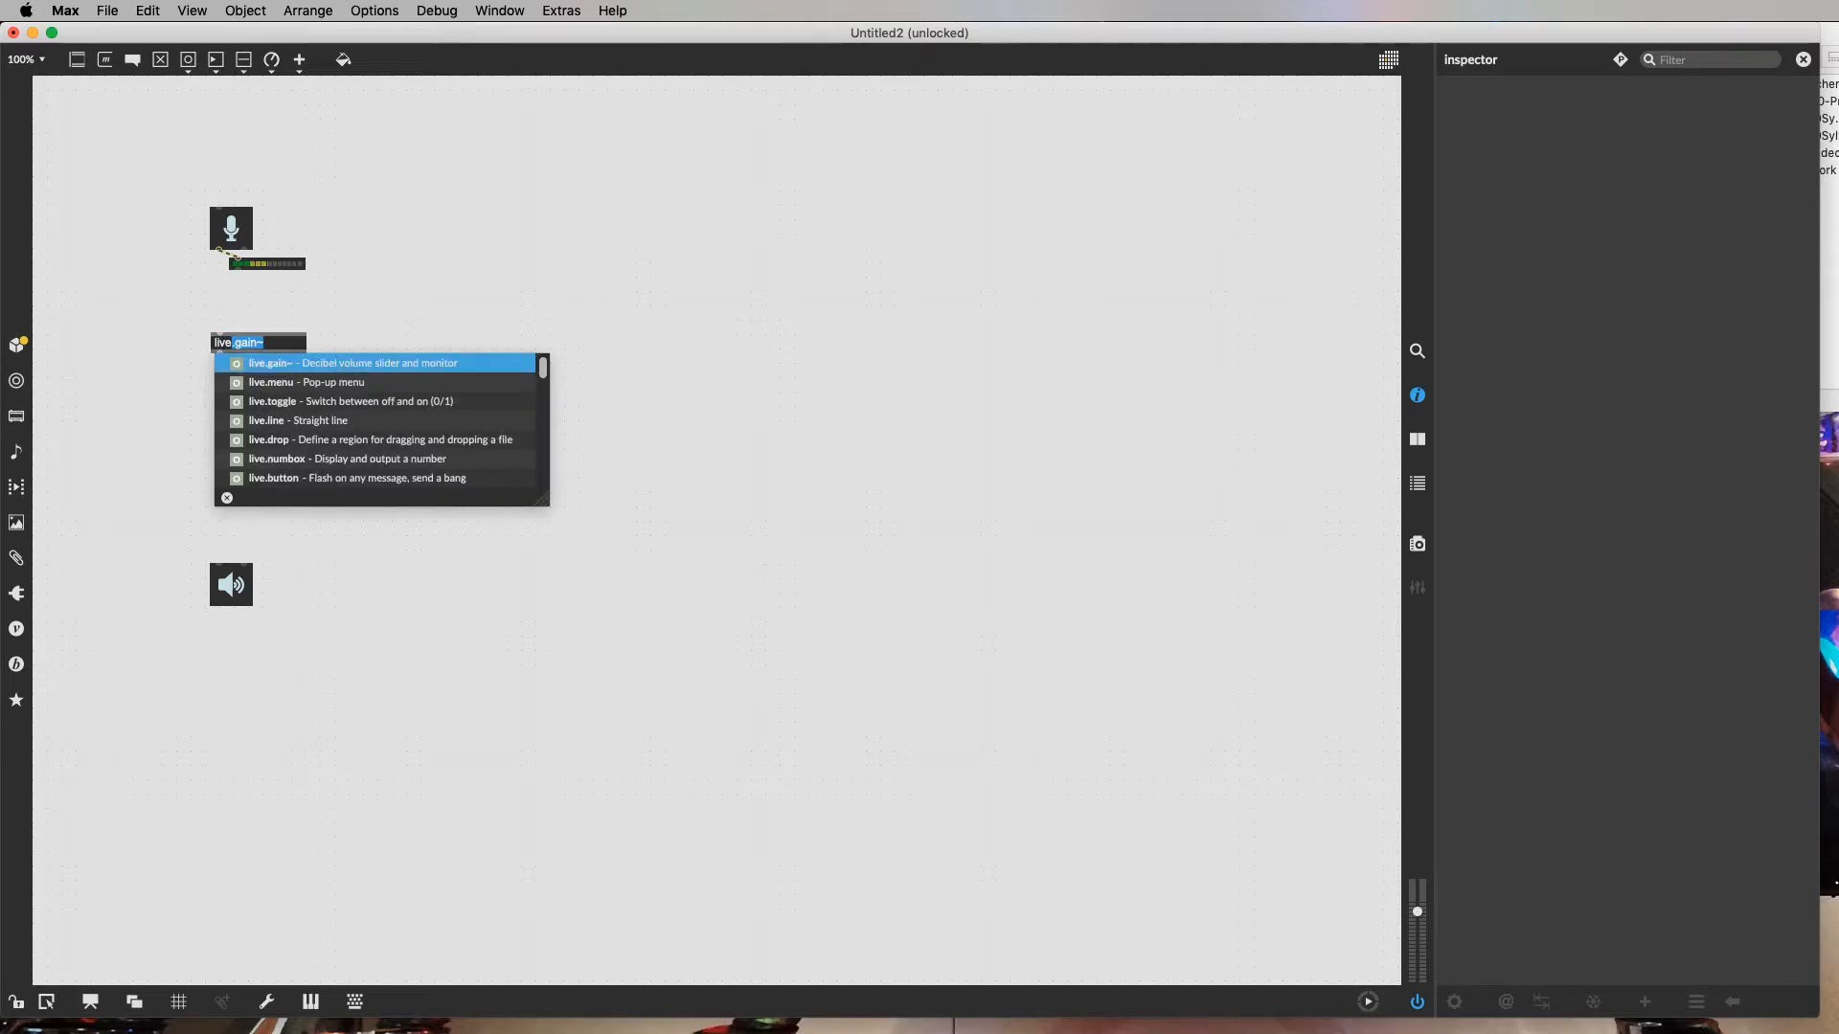
{"action": "key", "text": "Return"}
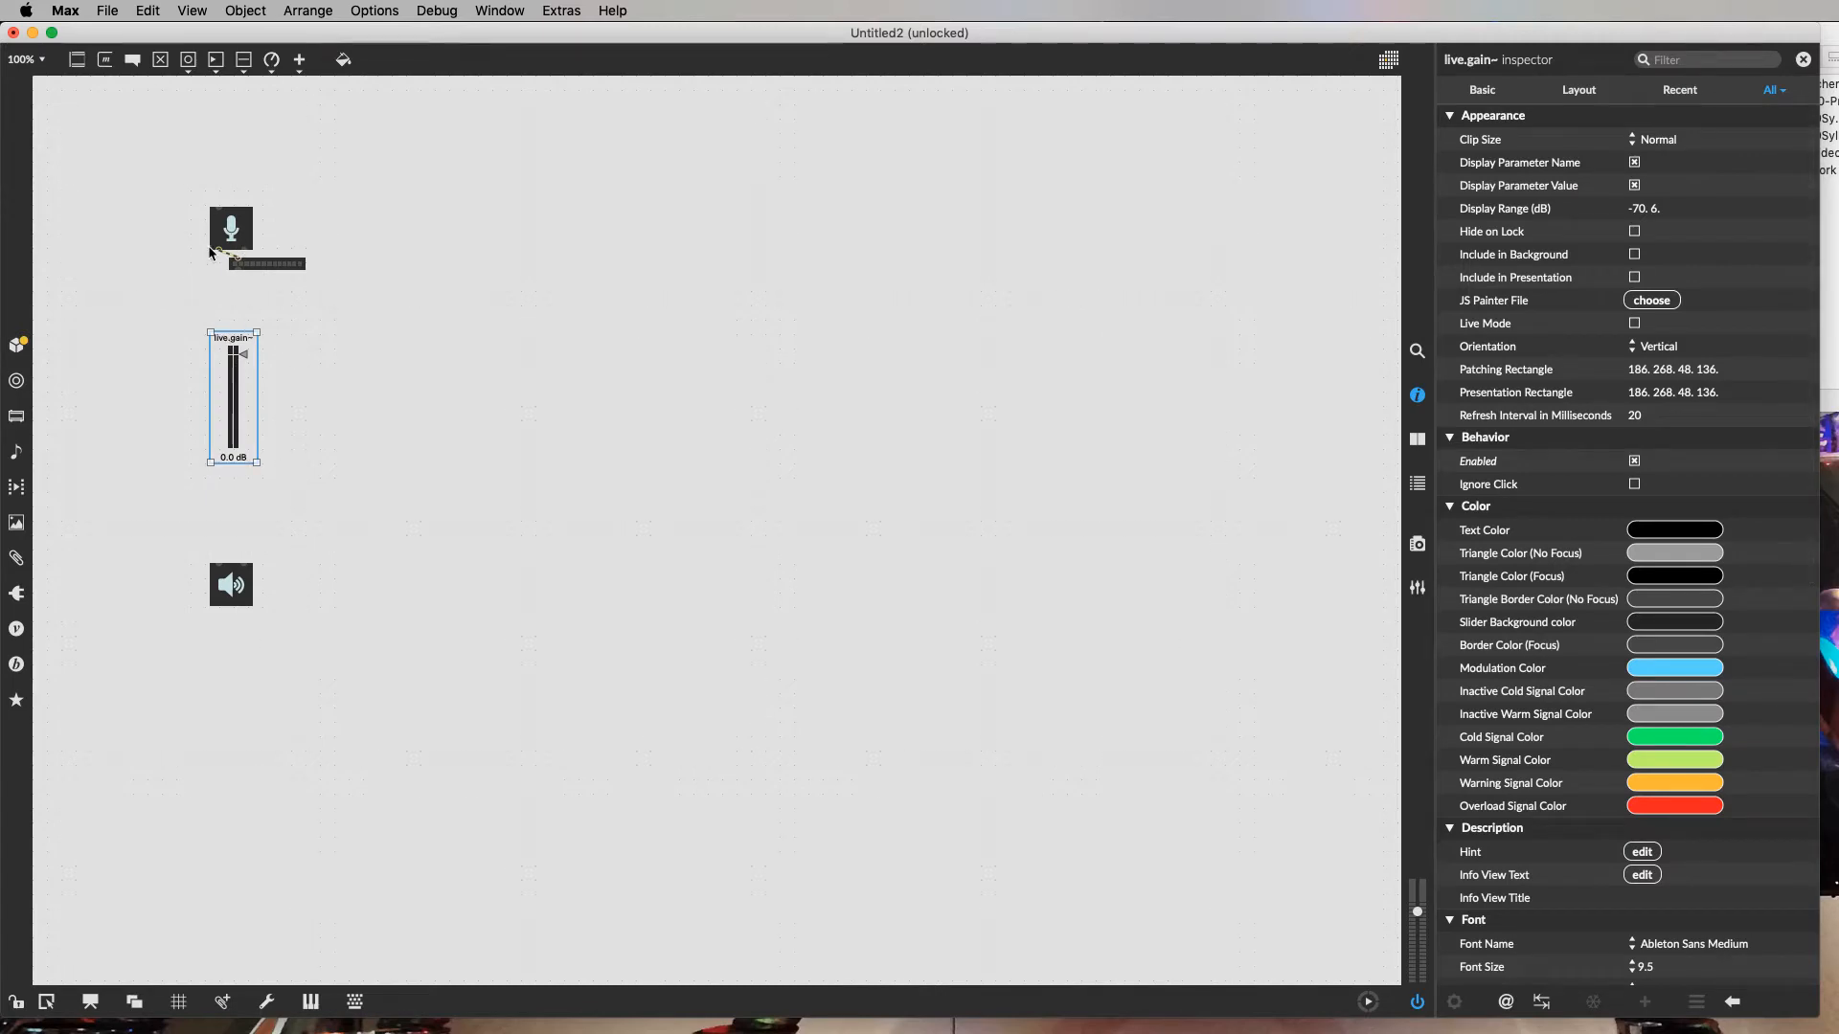
{"action": "left_click_drag", "start_coordinate": [218, 255], "coordinate": [213, 334]}
{"action": "left_click", "coordinate": [222, 378]}
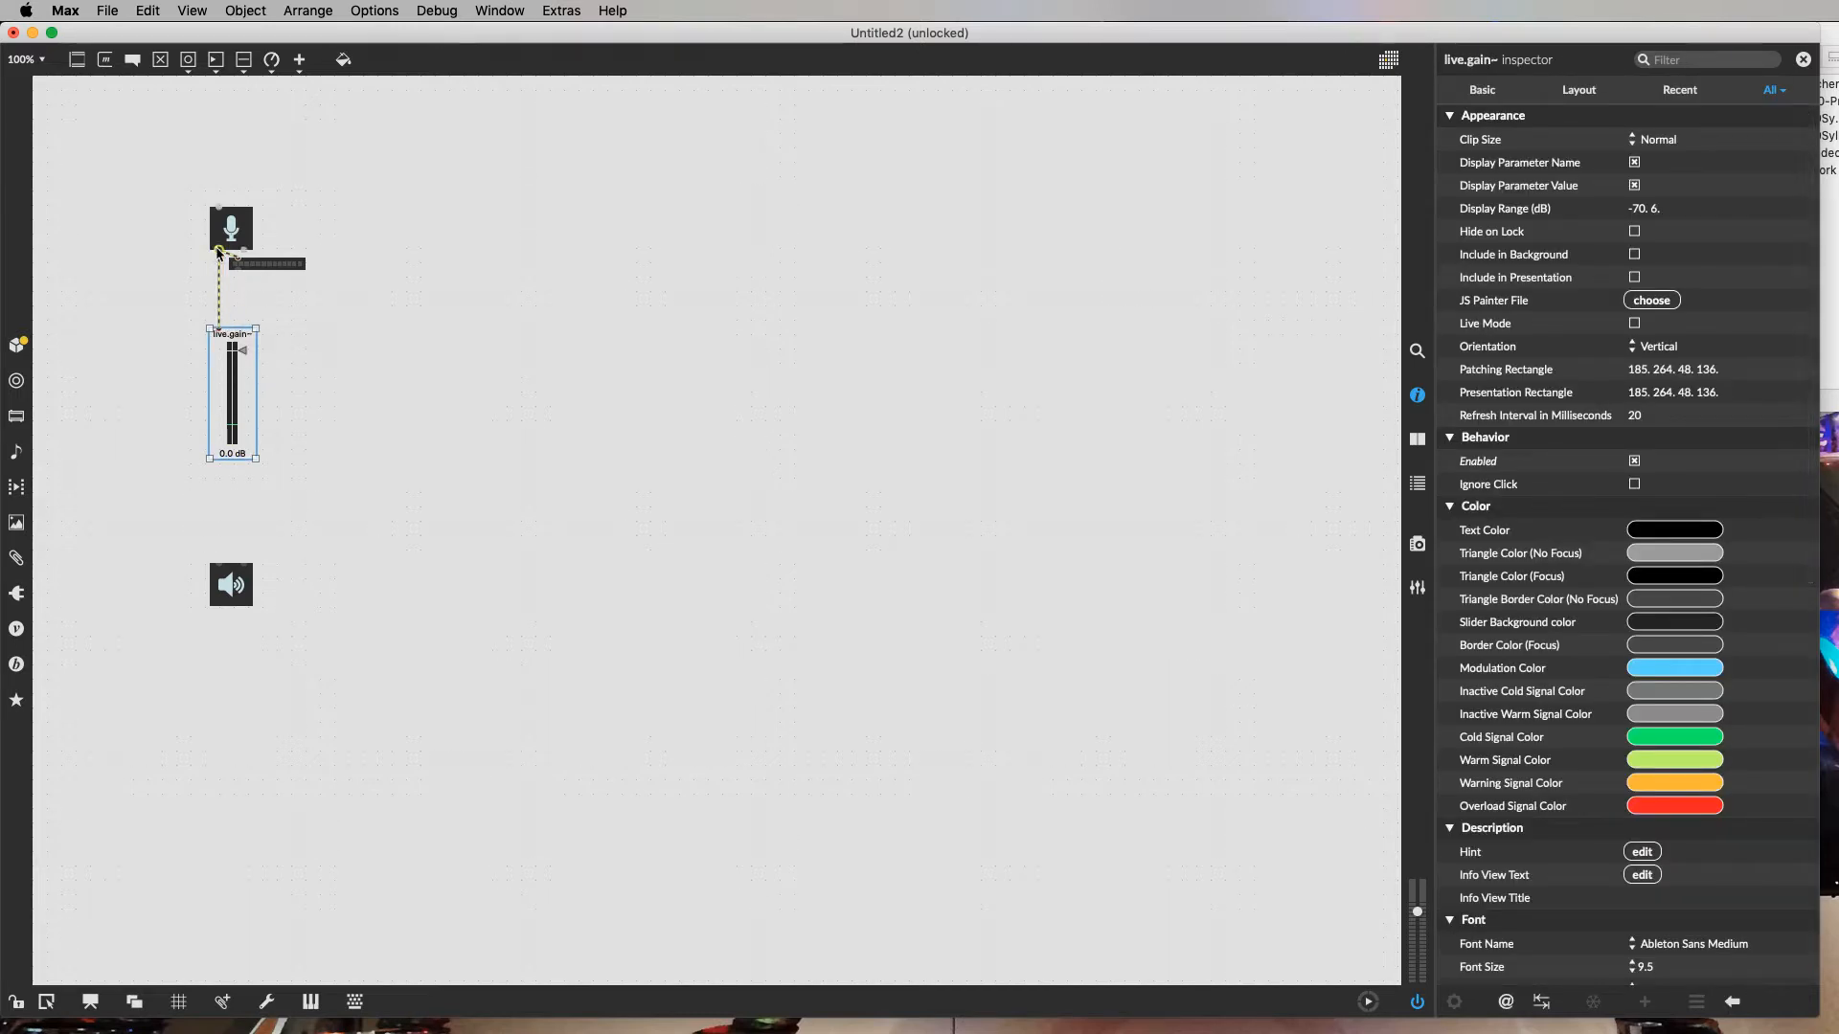
{"action": "left_click", "coordinate": [219, 300]}
{"action": "left_click_drag", "start_coordinate": [219, 300], "coordinate": [246, 330]}
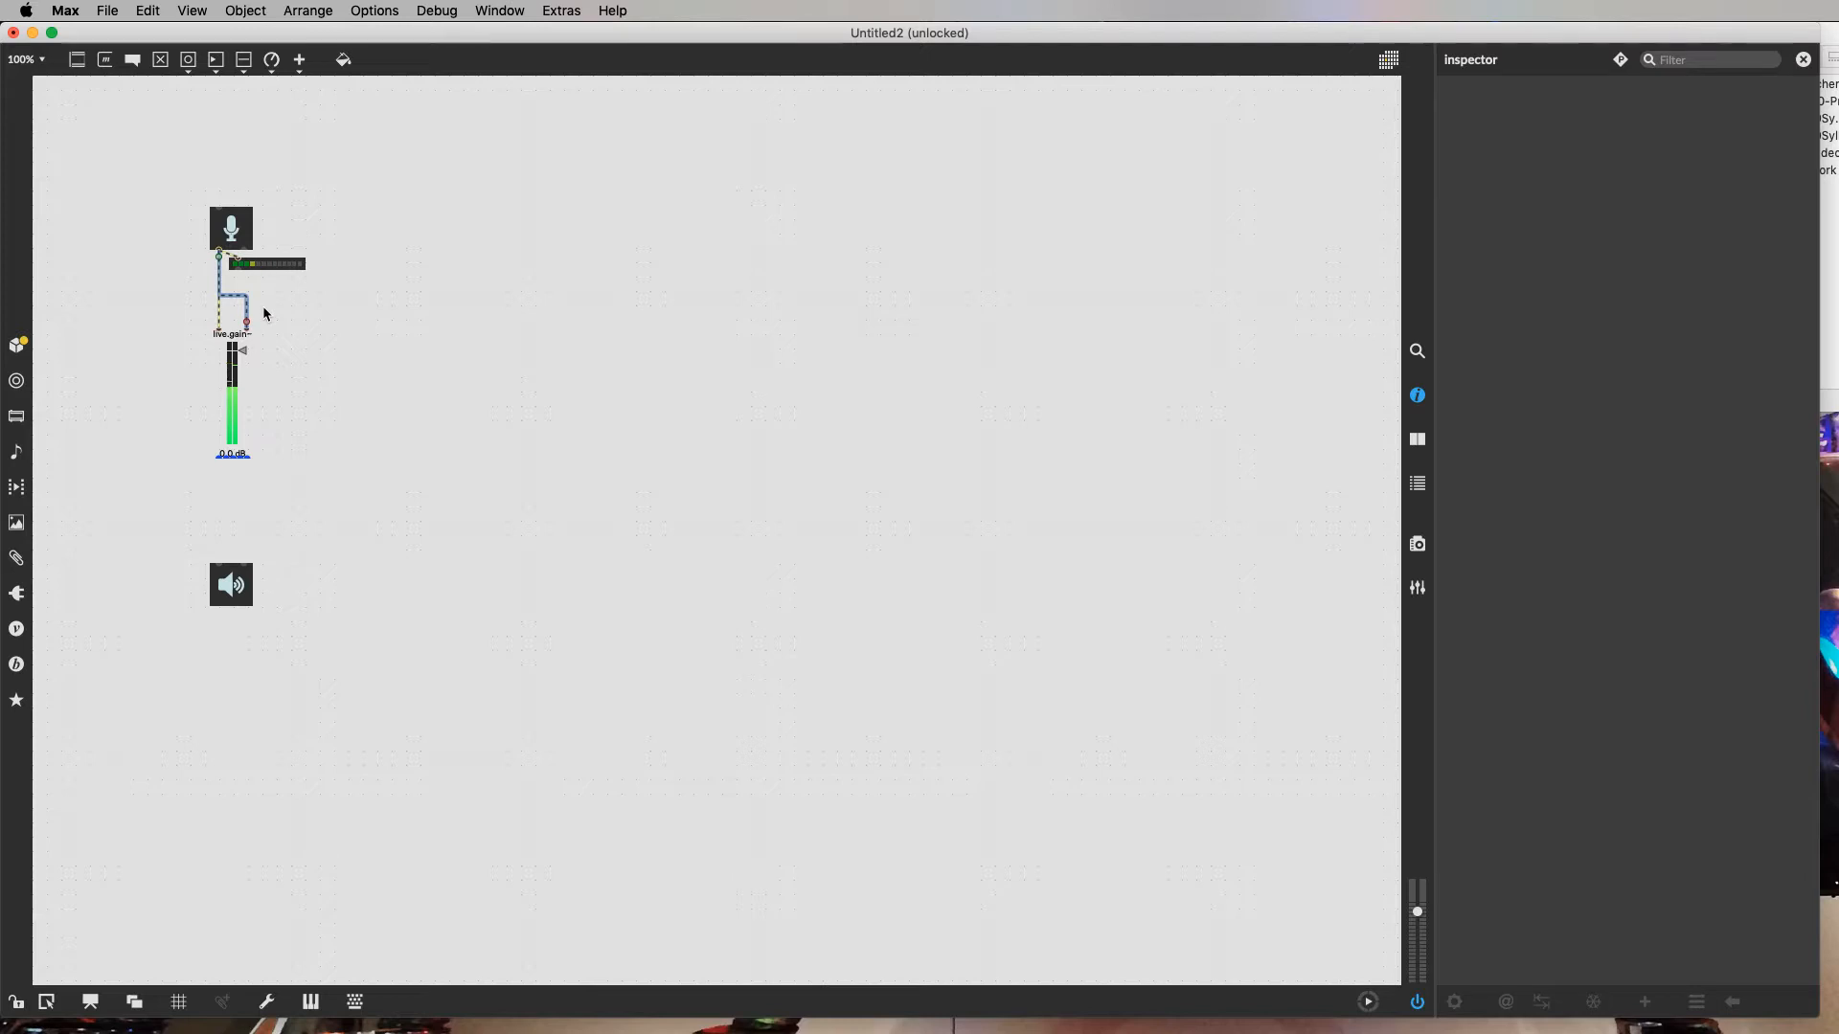
Step: Delete the meter~ object and move live.gain~ down, closer to ezdac~
{"action": "left_click", "coordinate": [275, 266]}
{"action": "key", "text": "BackSpace"}
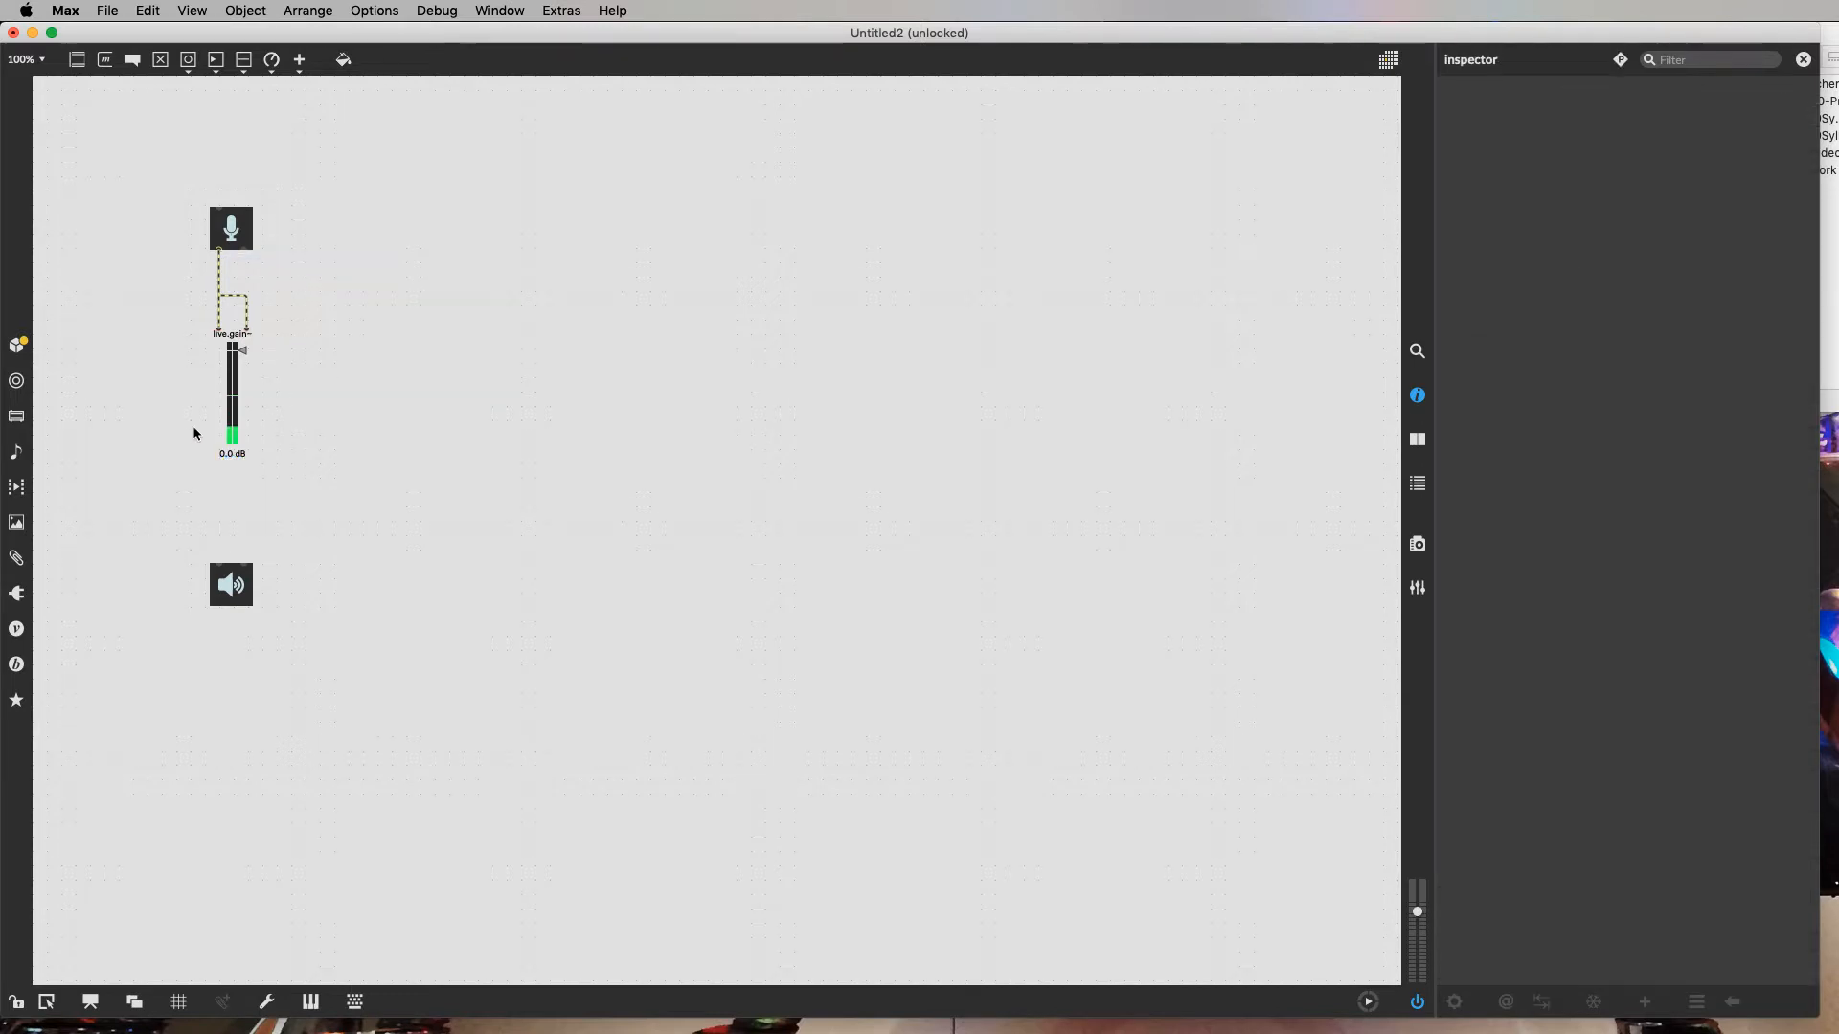
{"action": "left_click", "coordinate": [235, 393]}
{"action": "left_click_drag", "start_coordinate": [236, 392], "coordinate": [235, 432]}
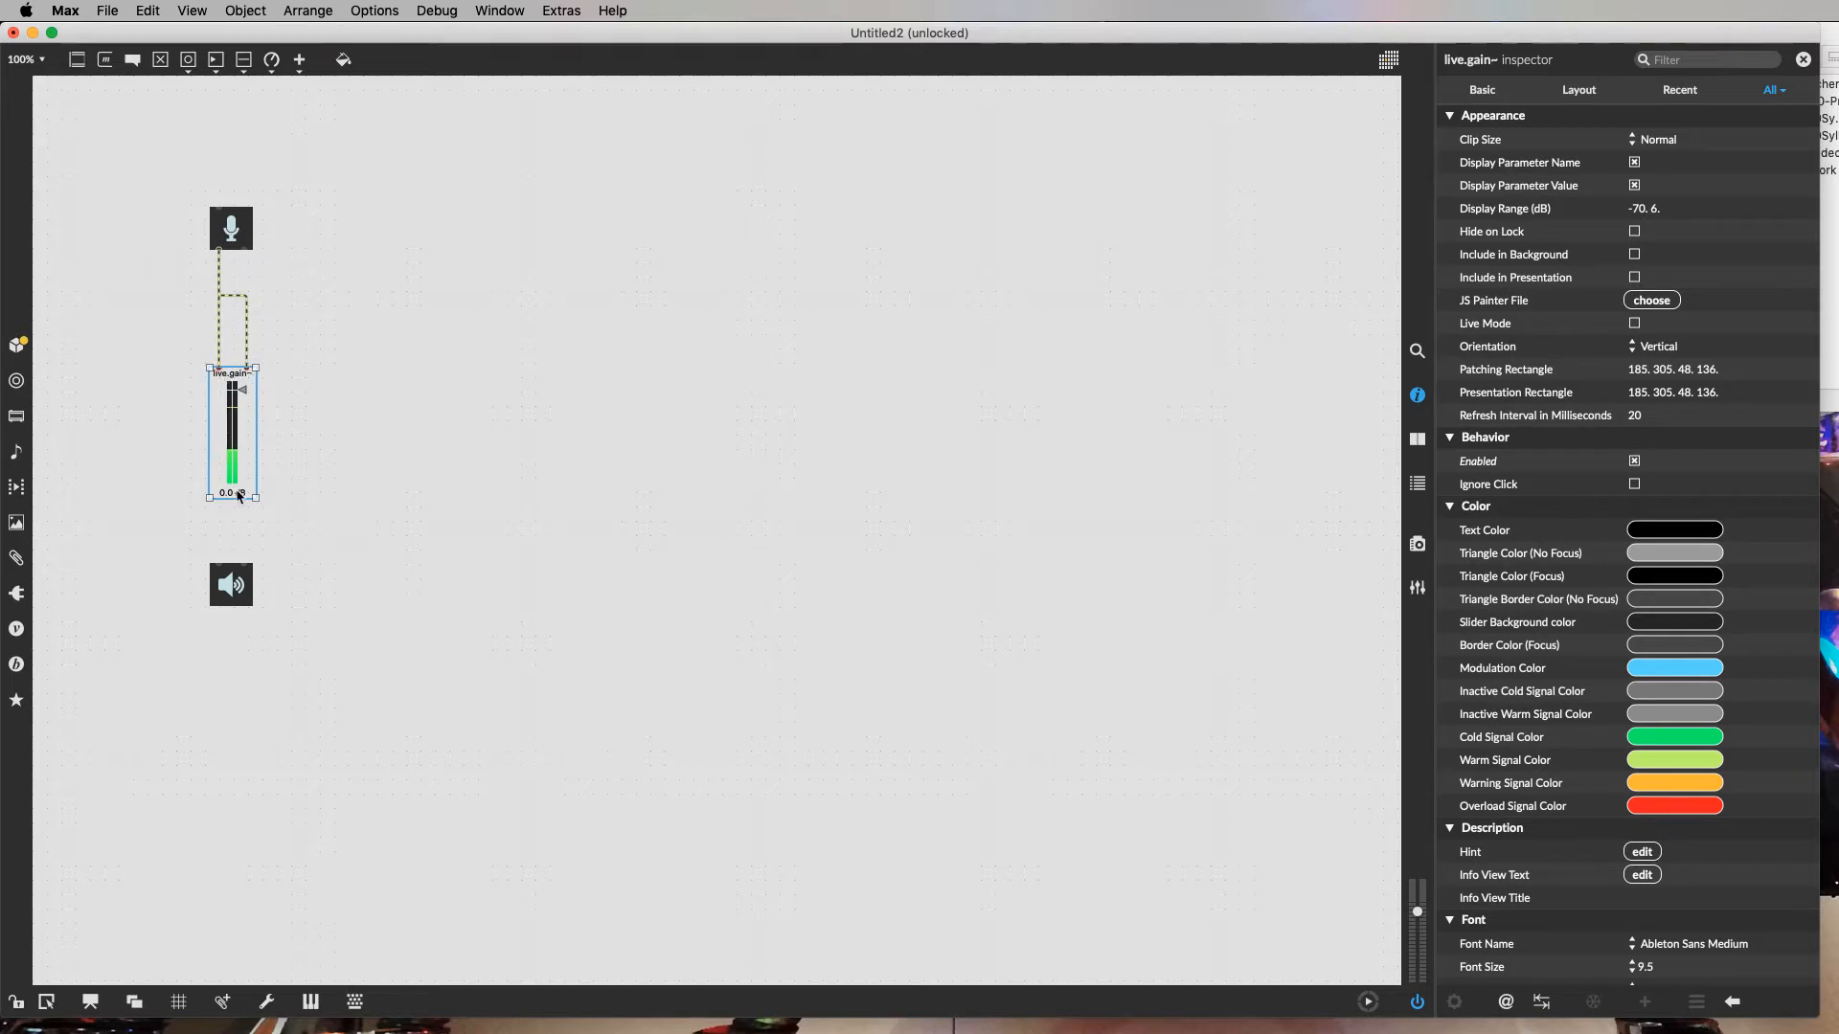
Step: Connect live.gain~'s first two outlets to ezdac~'s left and right inlets respectively
{"action": "left_click_drag", "start_coordinate": [219, 499], "coordinate": [218, 567]}
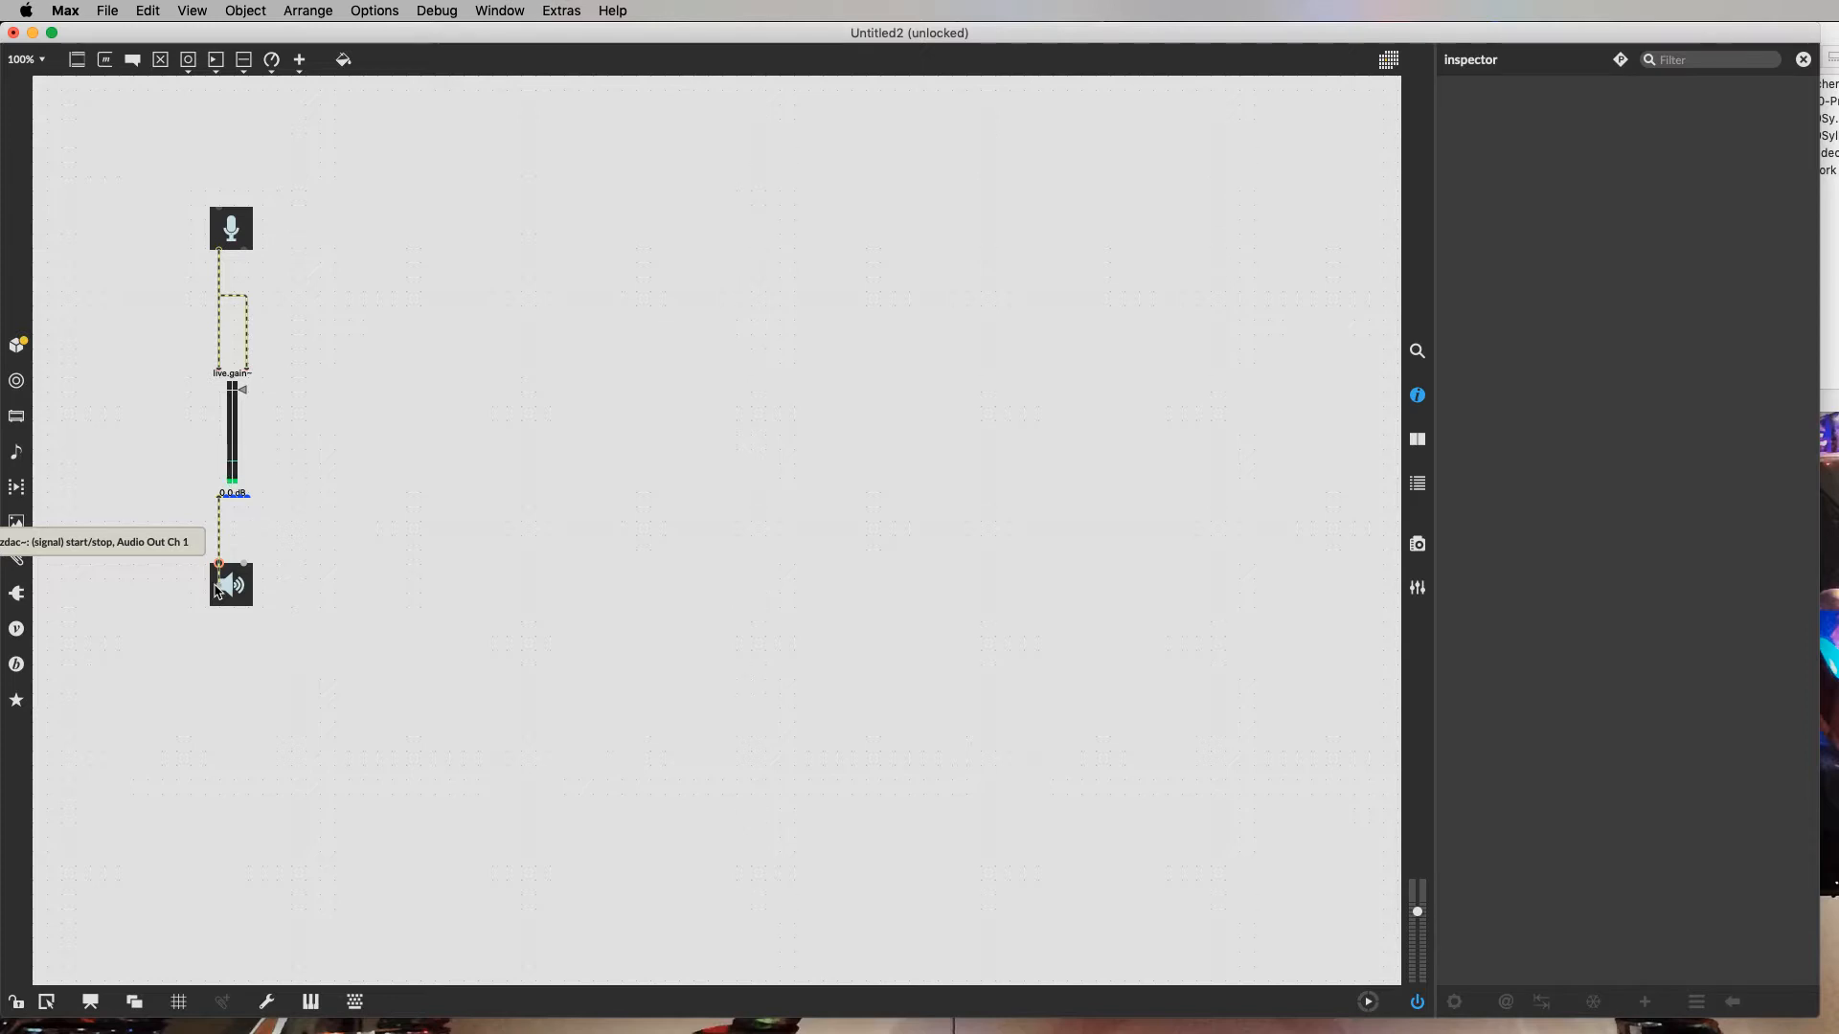
{"action": "left_click", "coordinate": [216, 587]}
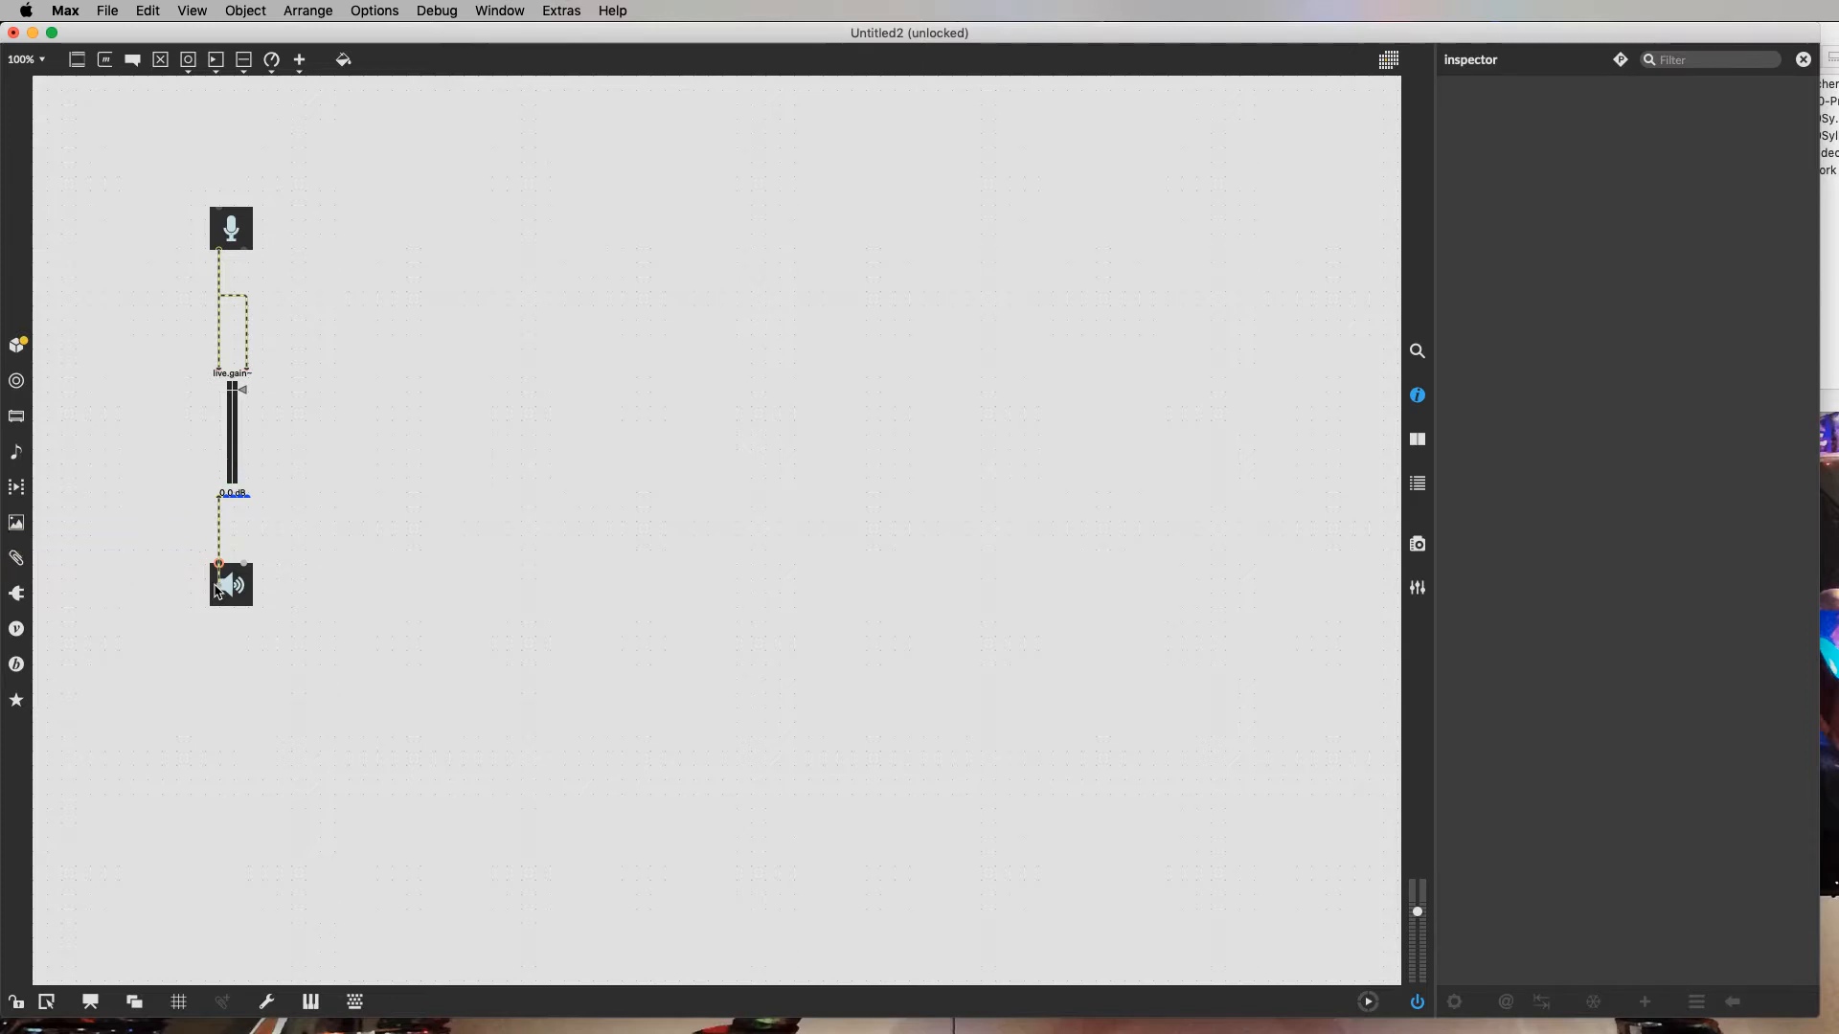
{"action": "left_click", "coordinate": [228, 502]}
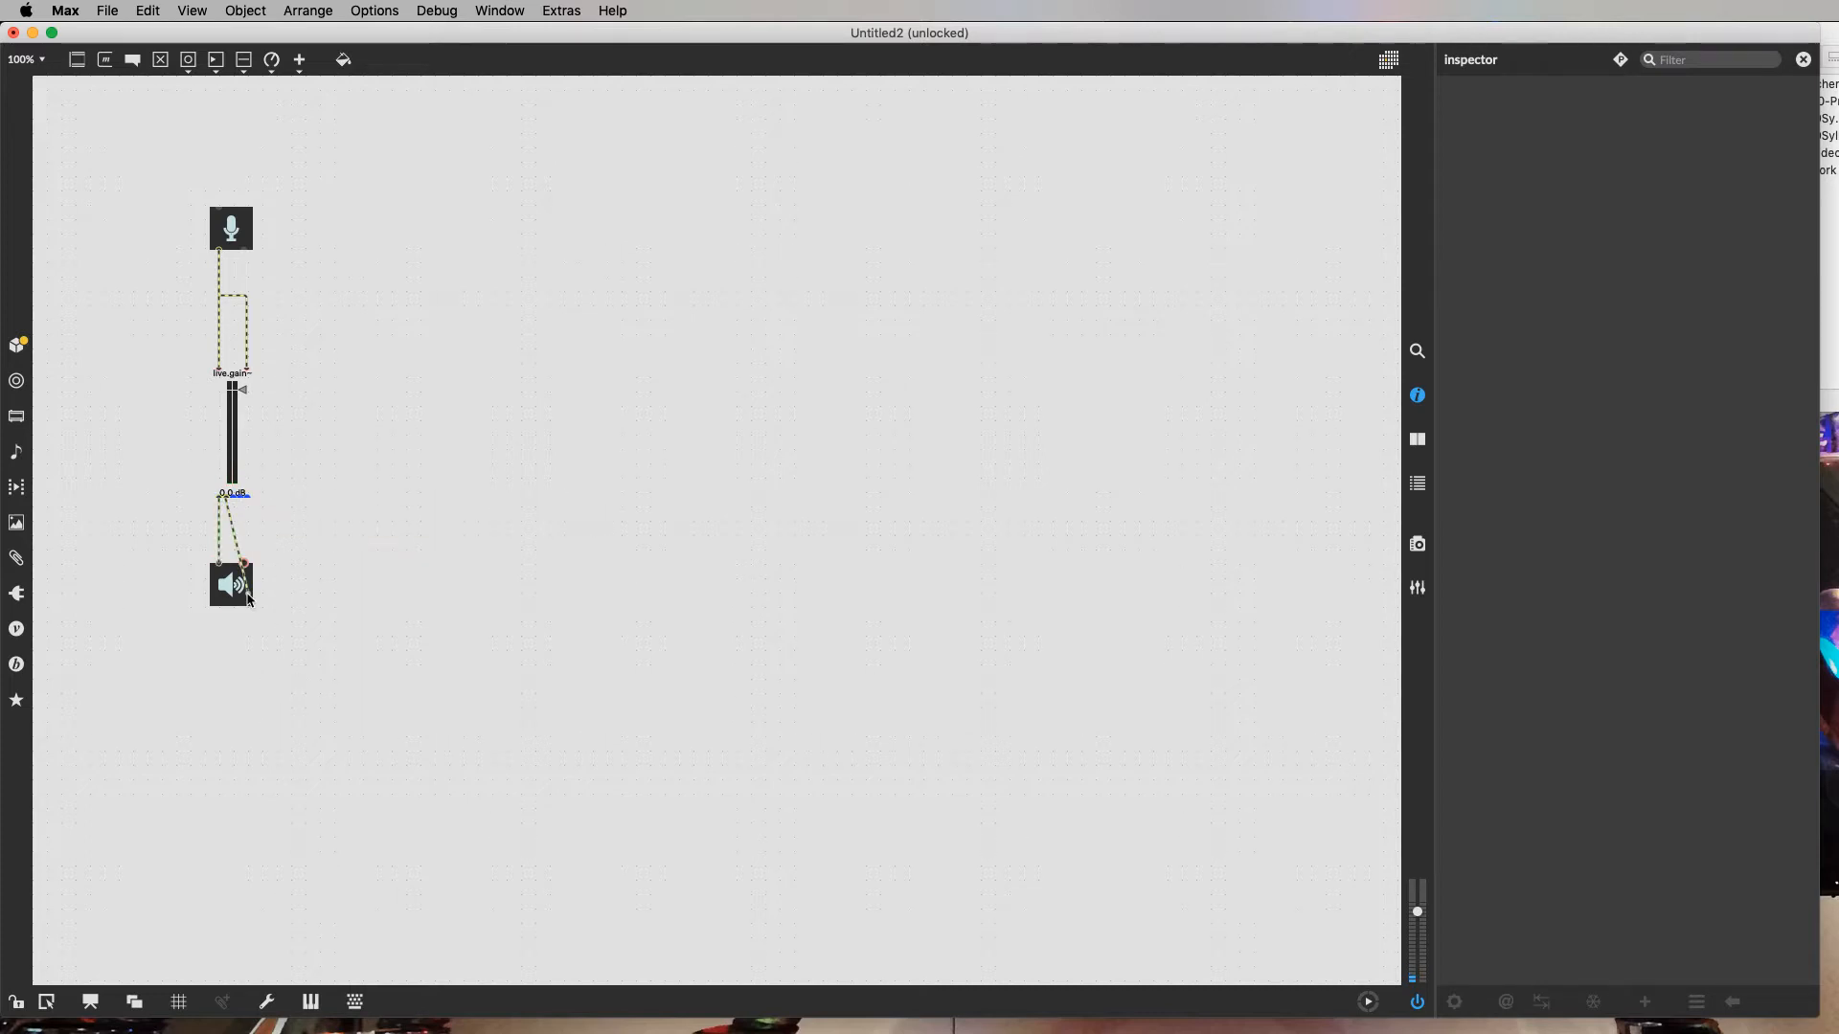
{"action": "left_click", "coordinate": [243, 559]}
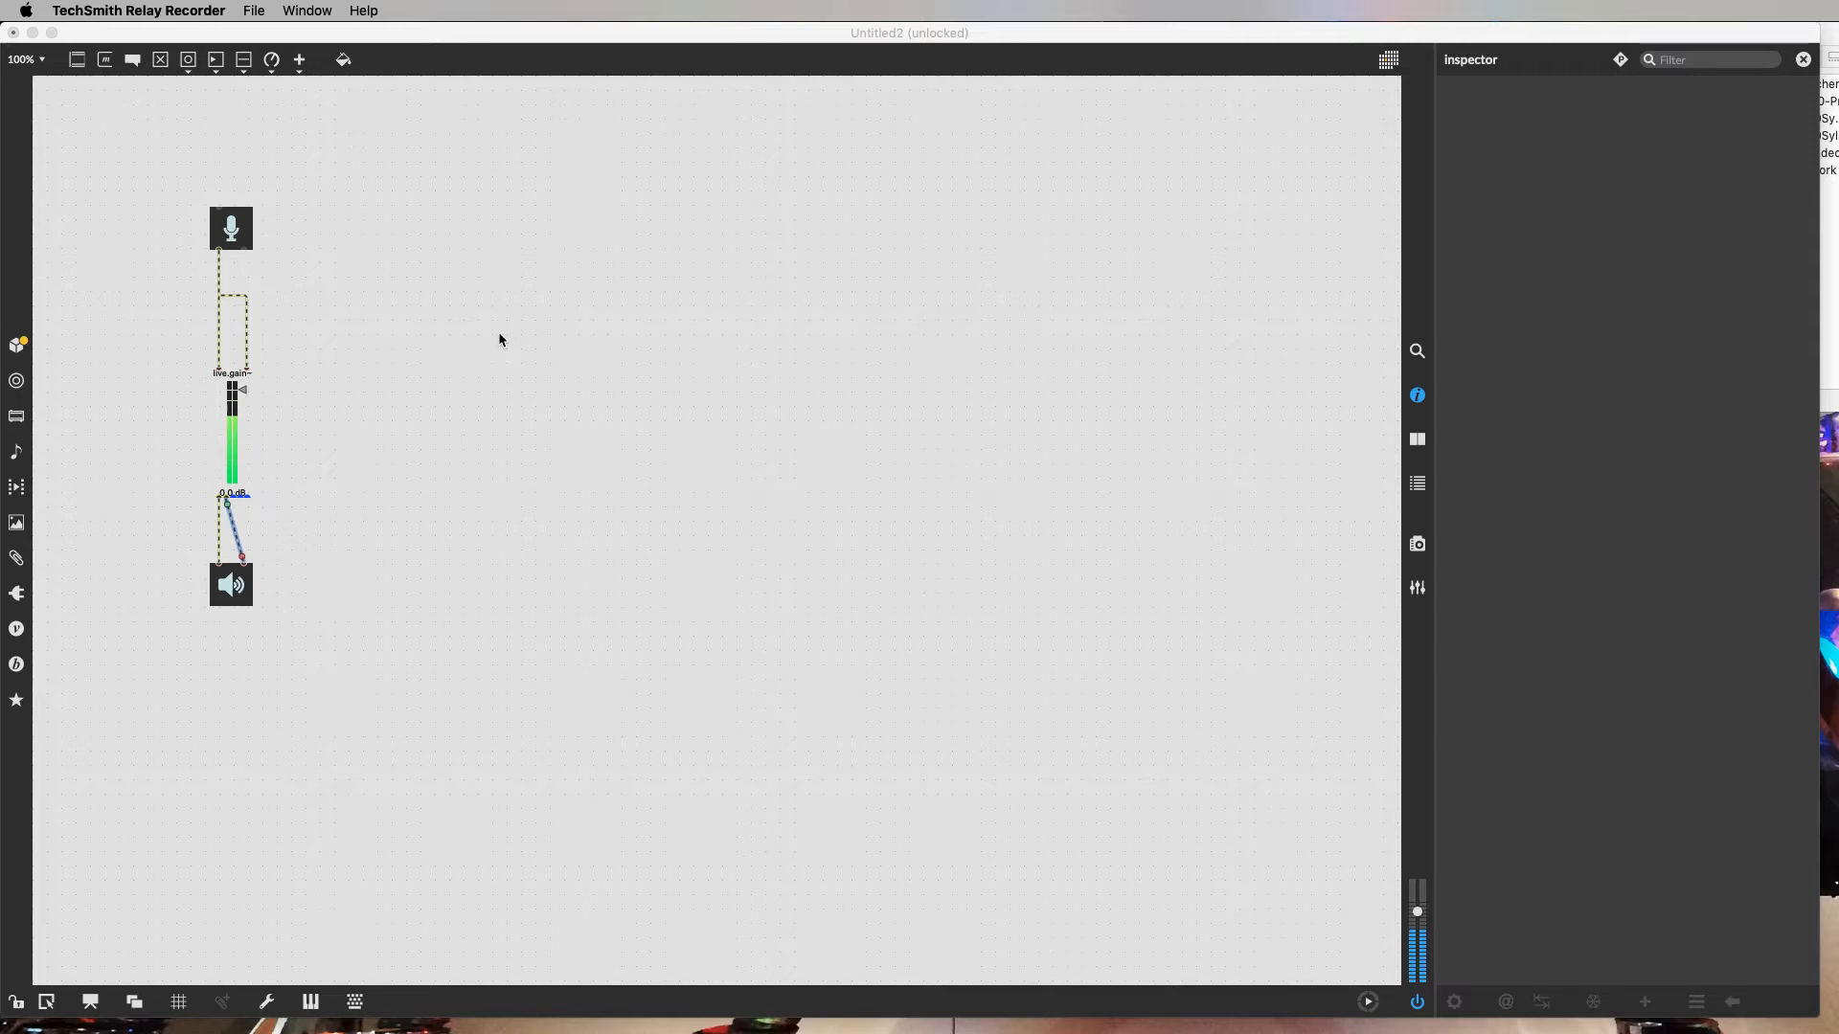
Step: Delete both patch cords running from ezadc~ to live.gain~
{"action": "left_click", "coordinate": [272, 273]}
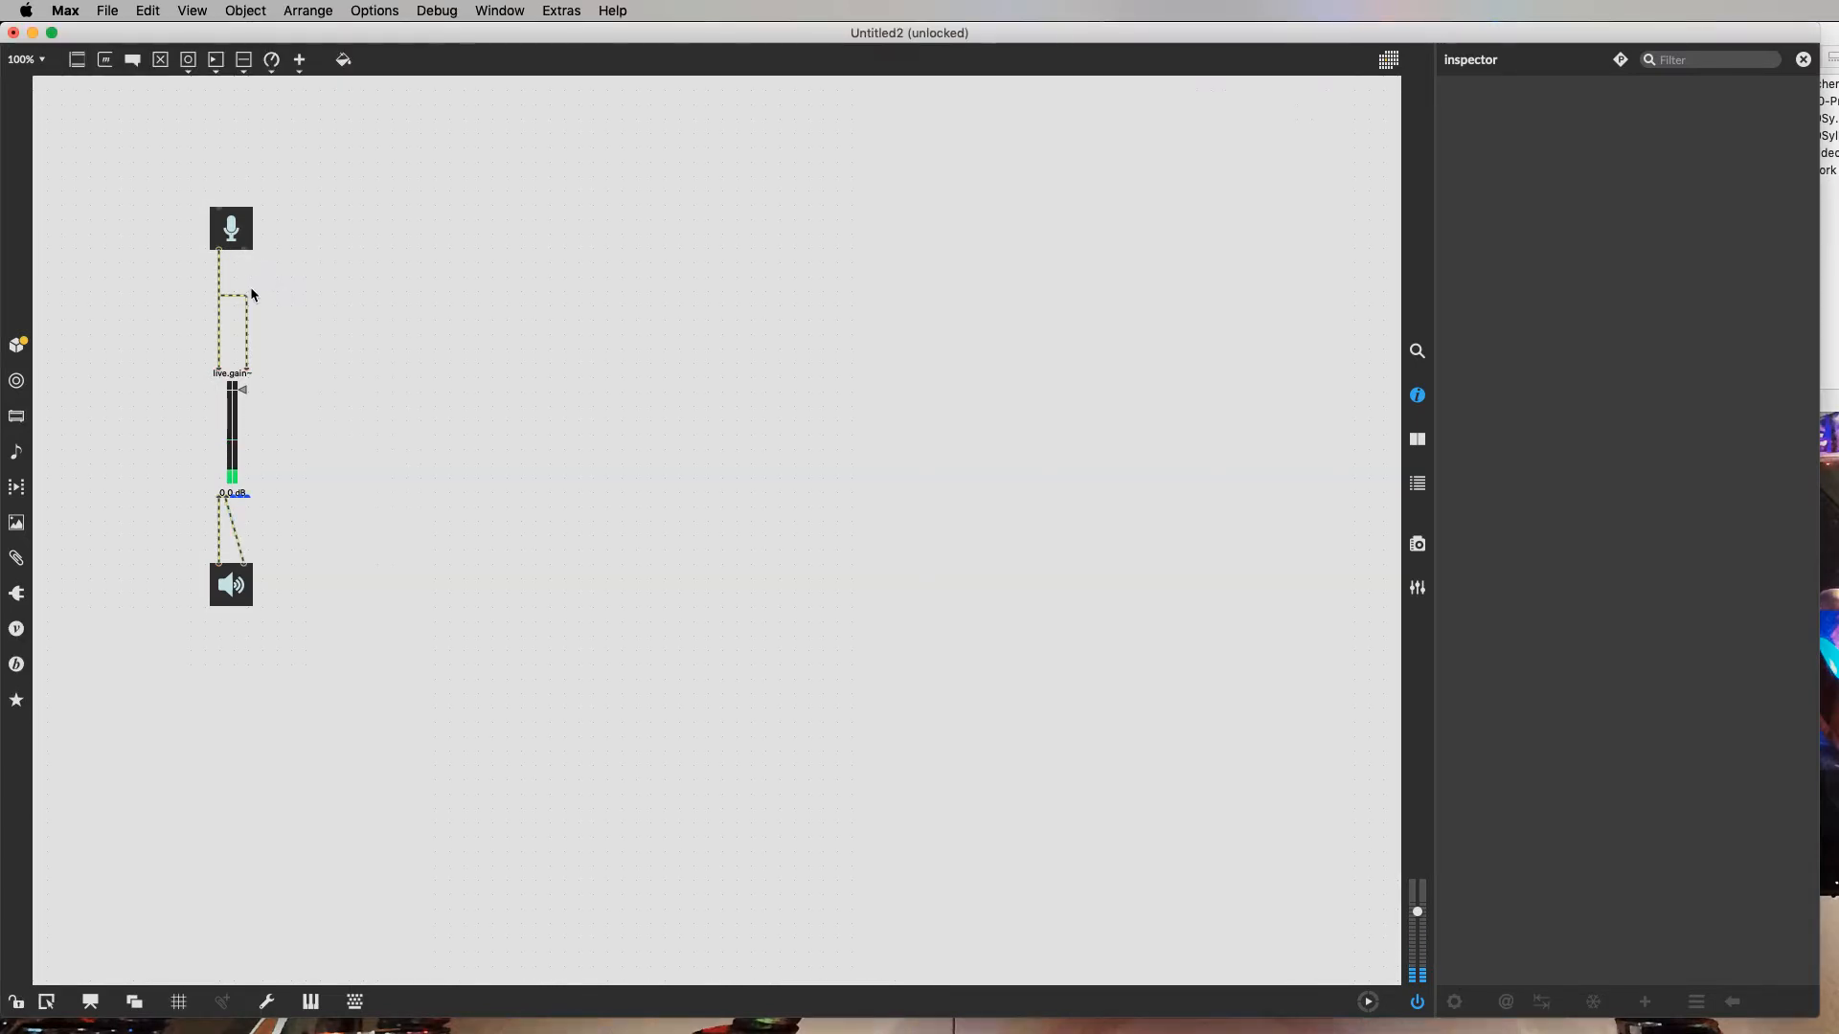
{"action": "left_click", "coordinate": [239, 303]}
{"action": "left_click", "coordinate": [214, 298], "text": "shift"}
{"action": "key", "text": "BackSpace"}
{"action": "key", "text": "super+Tab"}
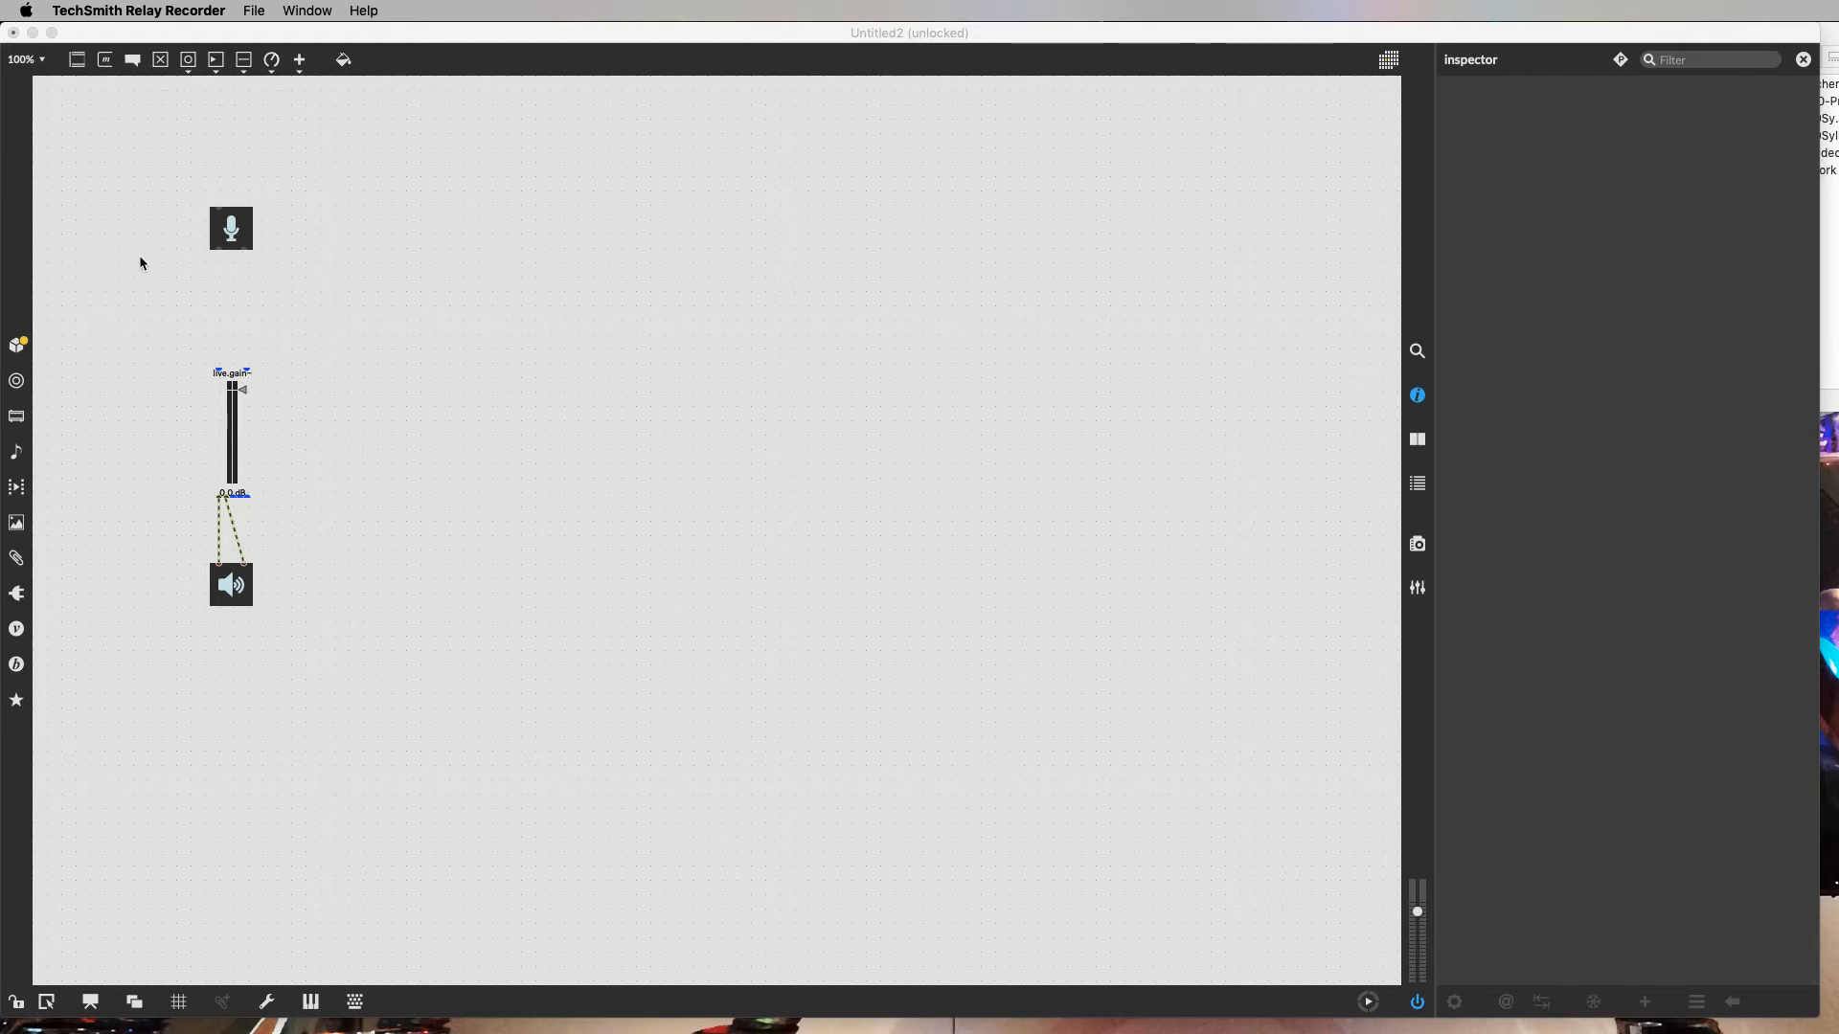
Step: Add a gate~ object below ezadc~, feeding its right inlet from ezadc~'s left outlet and its left inlet from a new toggle
{"action": "left_click", "coordinate": [146, 281]}
{"action": "double_click", "coordinate": [146, 281]}
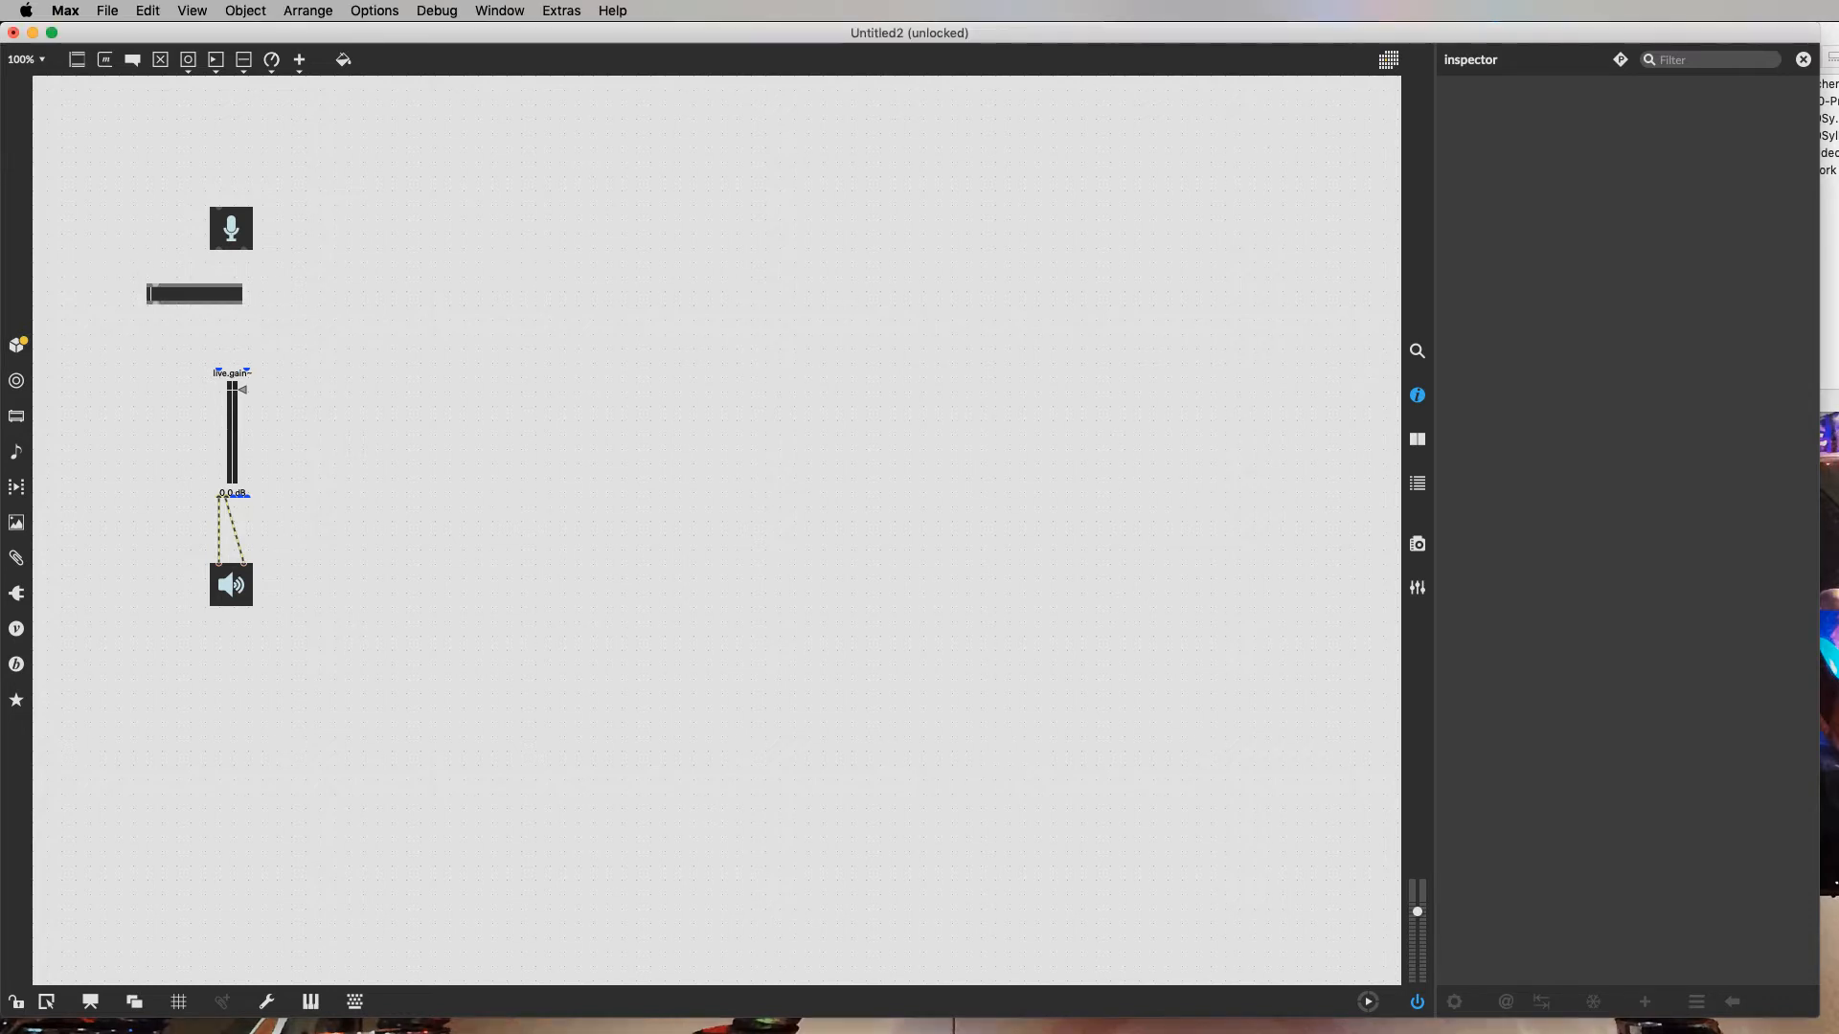
{"action": "type", "text": "gate"}
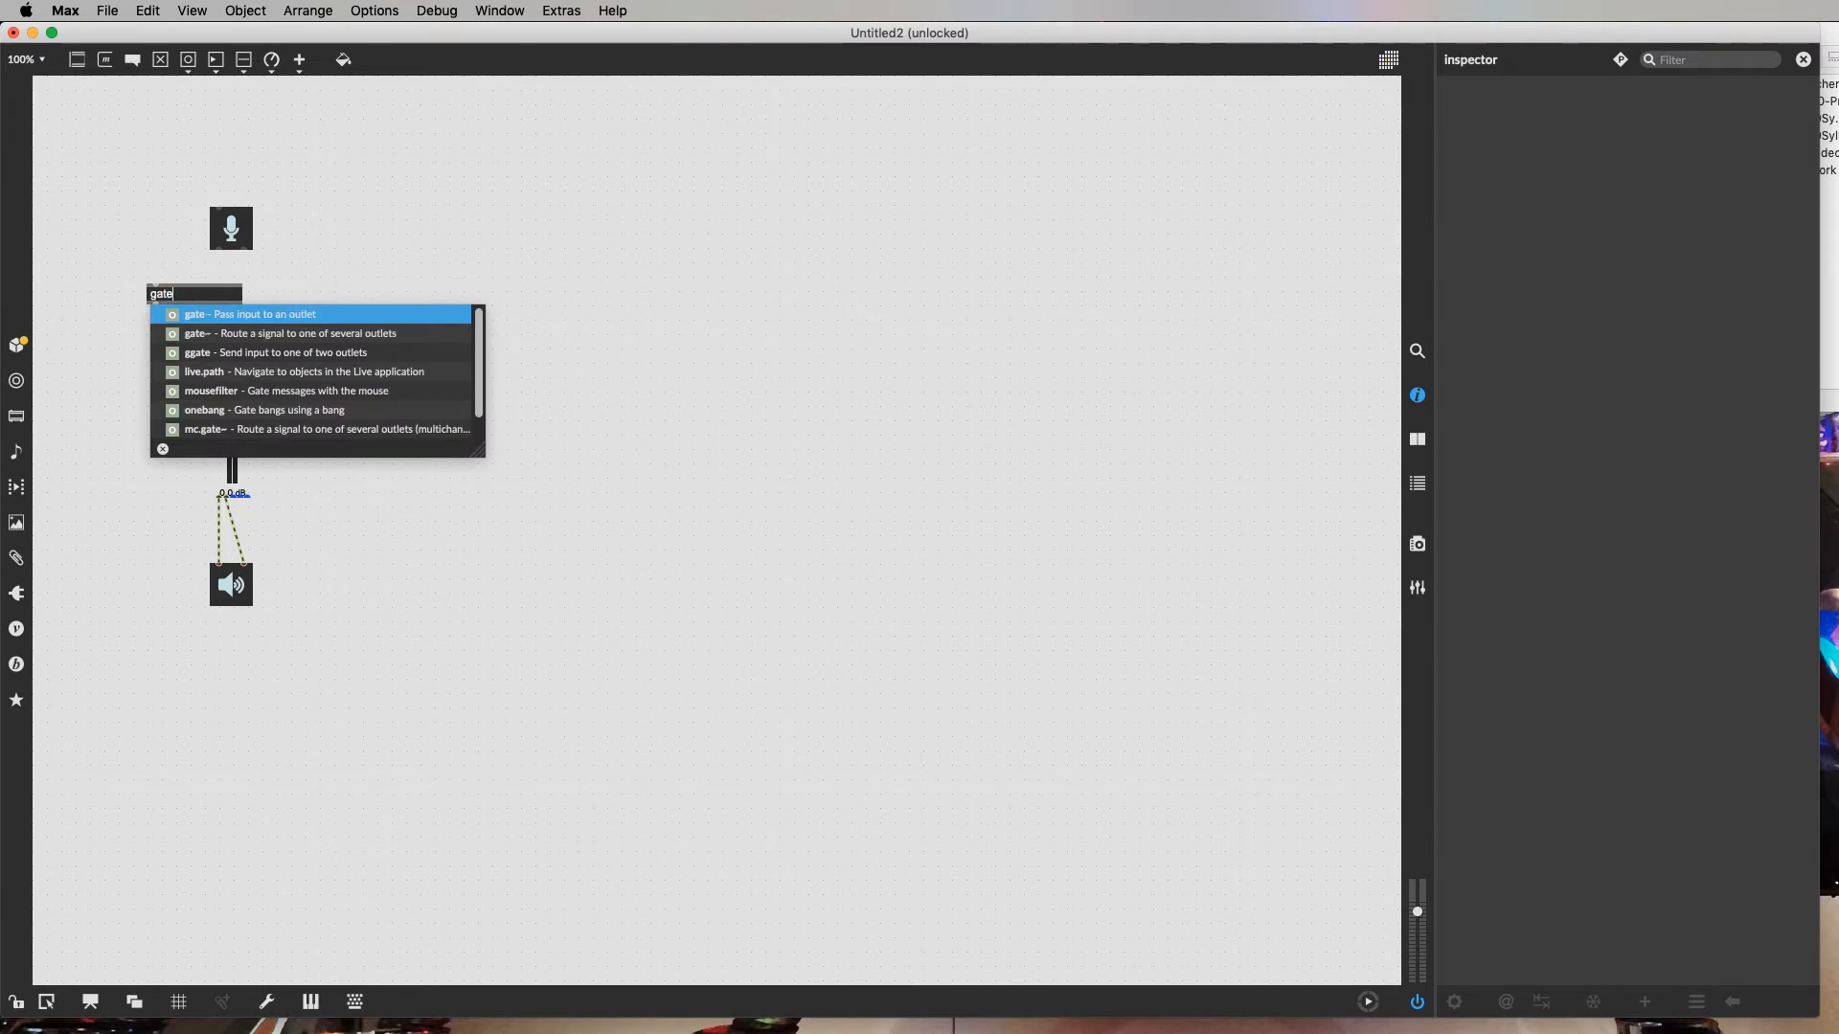
{"action": "type", "text": "~"}
{"action": "key", "text": "Return"}
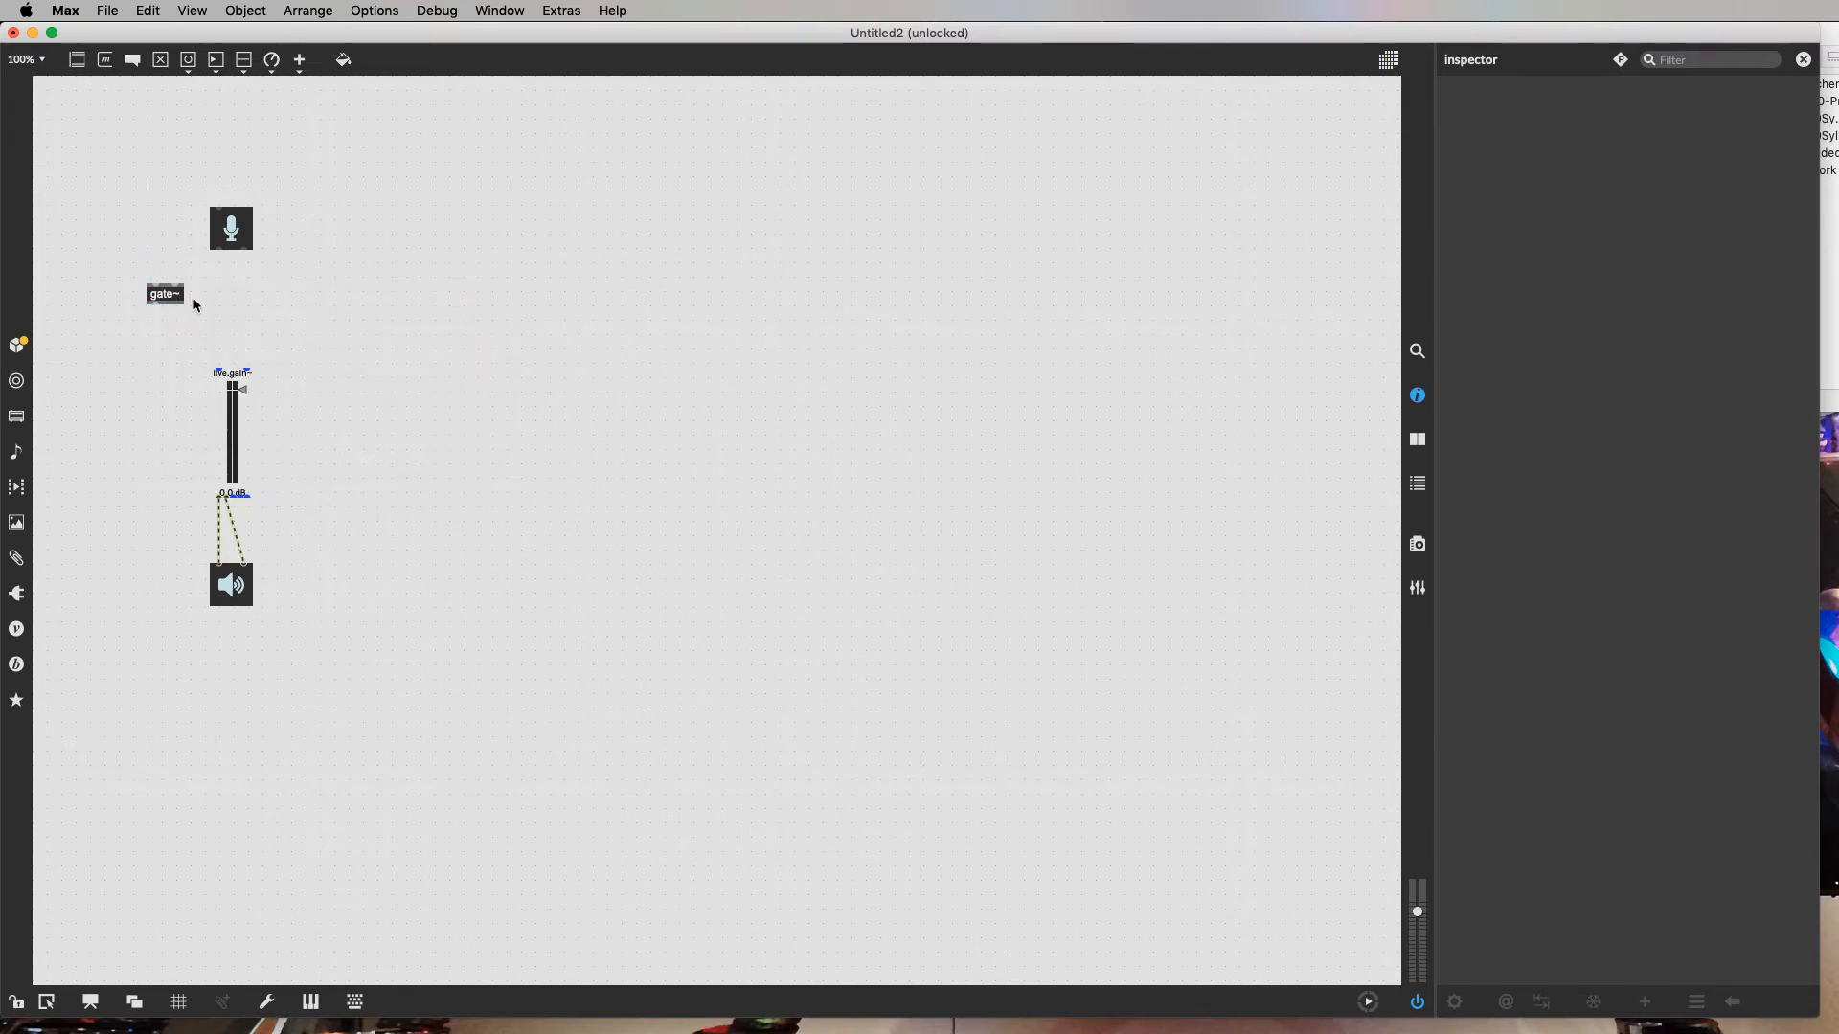
{"action": "mouse_move", "coordinate": [180, 304]}
{"action": "left_mouse_down"}
{"action": "mouse_move", "coordinate": [235, 299]}
{"action": "mouse_move", "coordinate": [217, 254]}
{"action": "mouse_move", "coordinate": [223, 298]}
{"action": "left_mouse_up"}
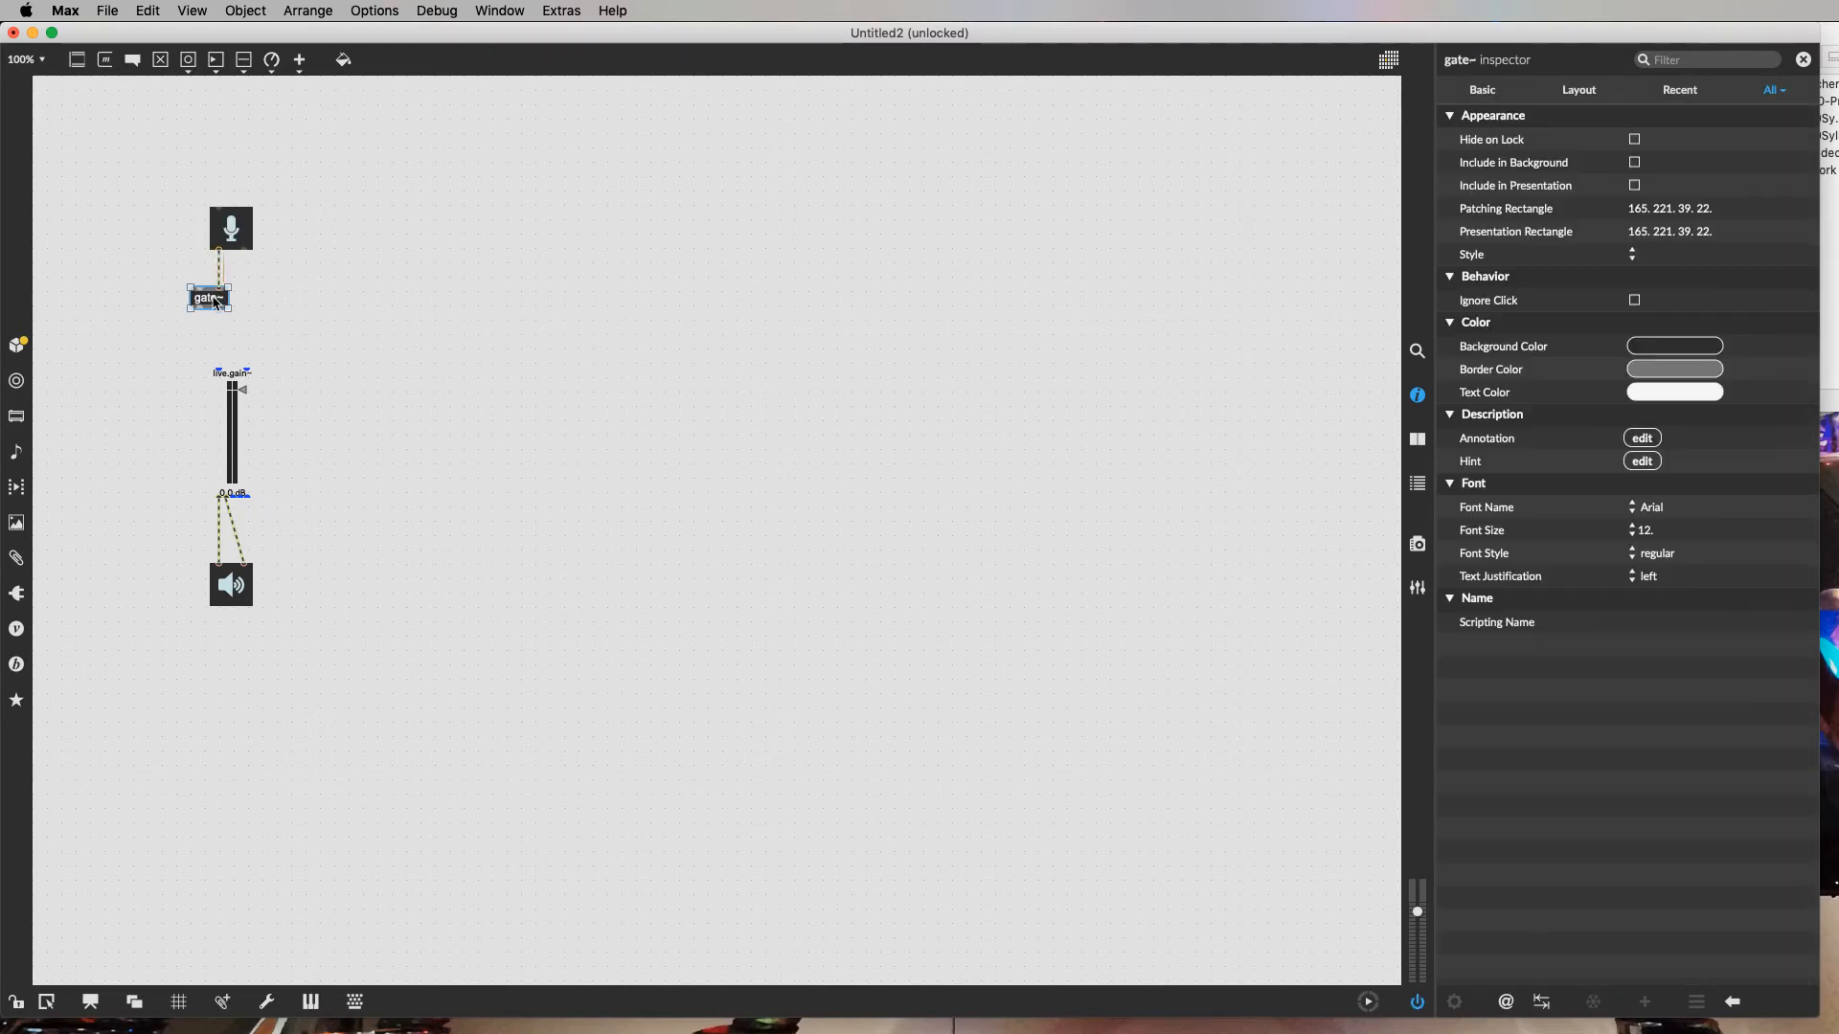
{"action": "key", "text": "t"}
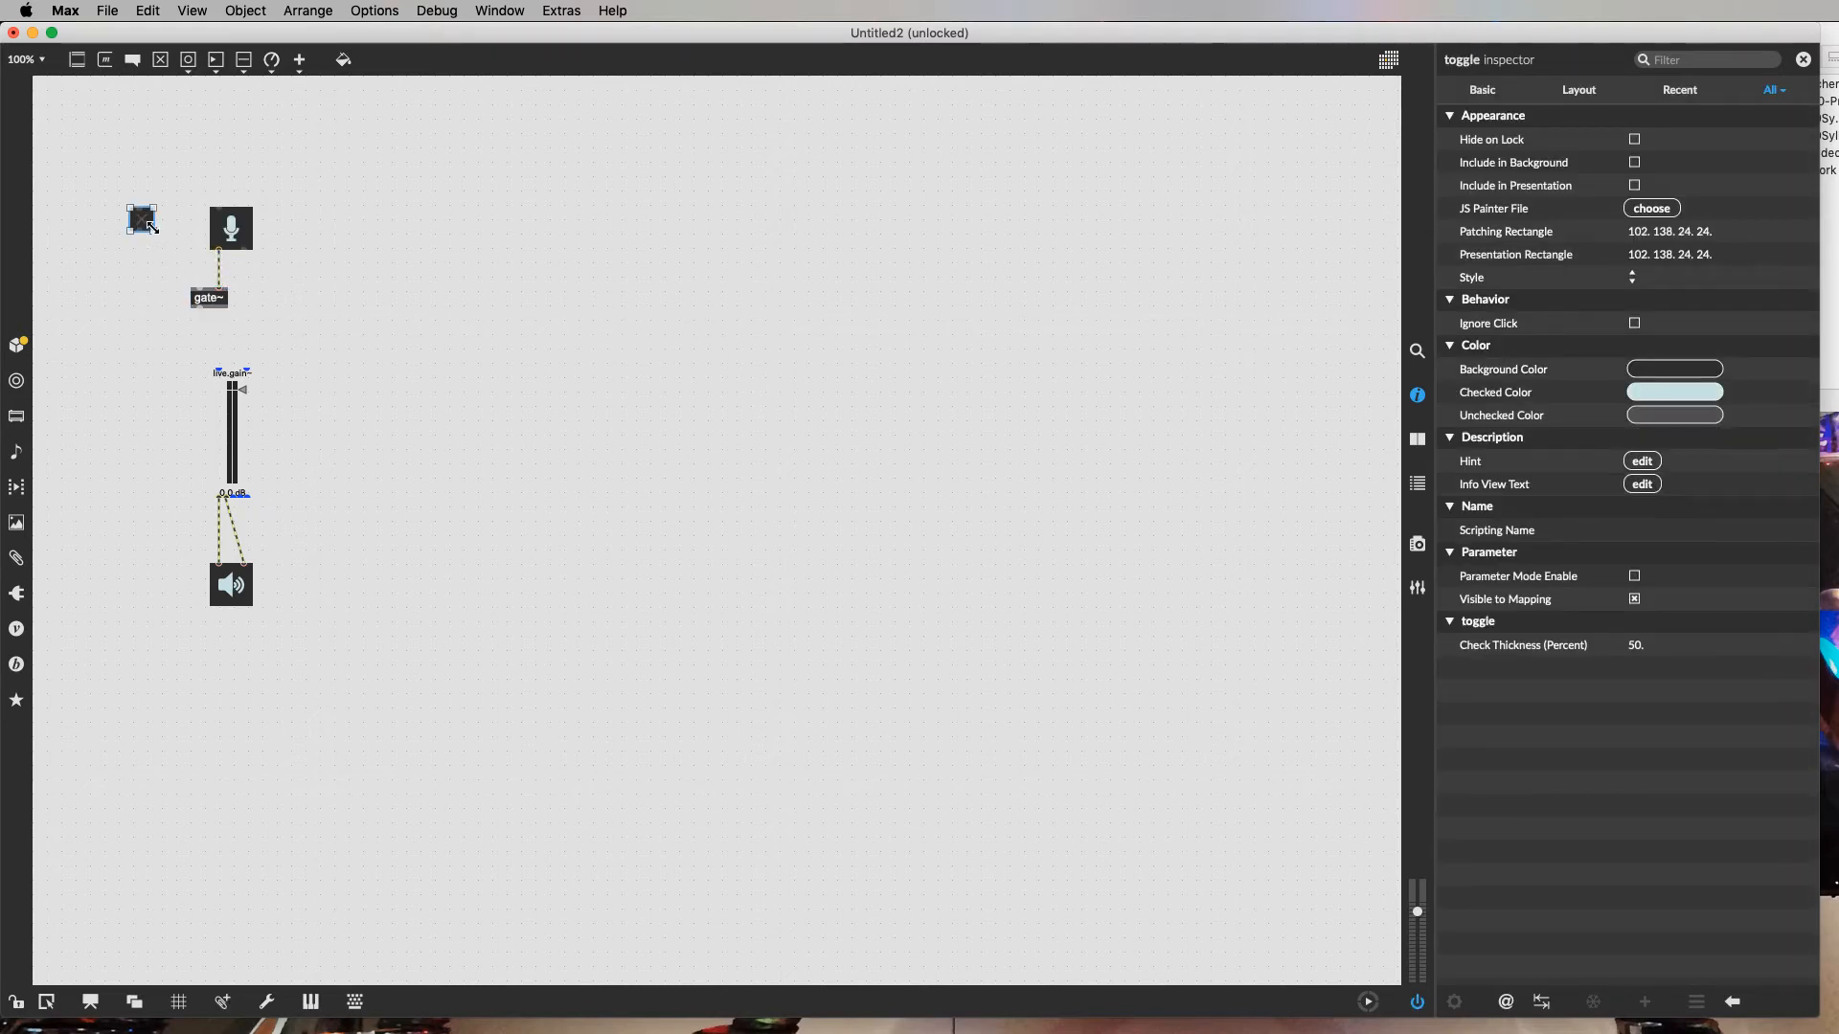
{"action": "left_click_drag", "start_coordinate": [152, 227], "coordinate": [189, 308]}
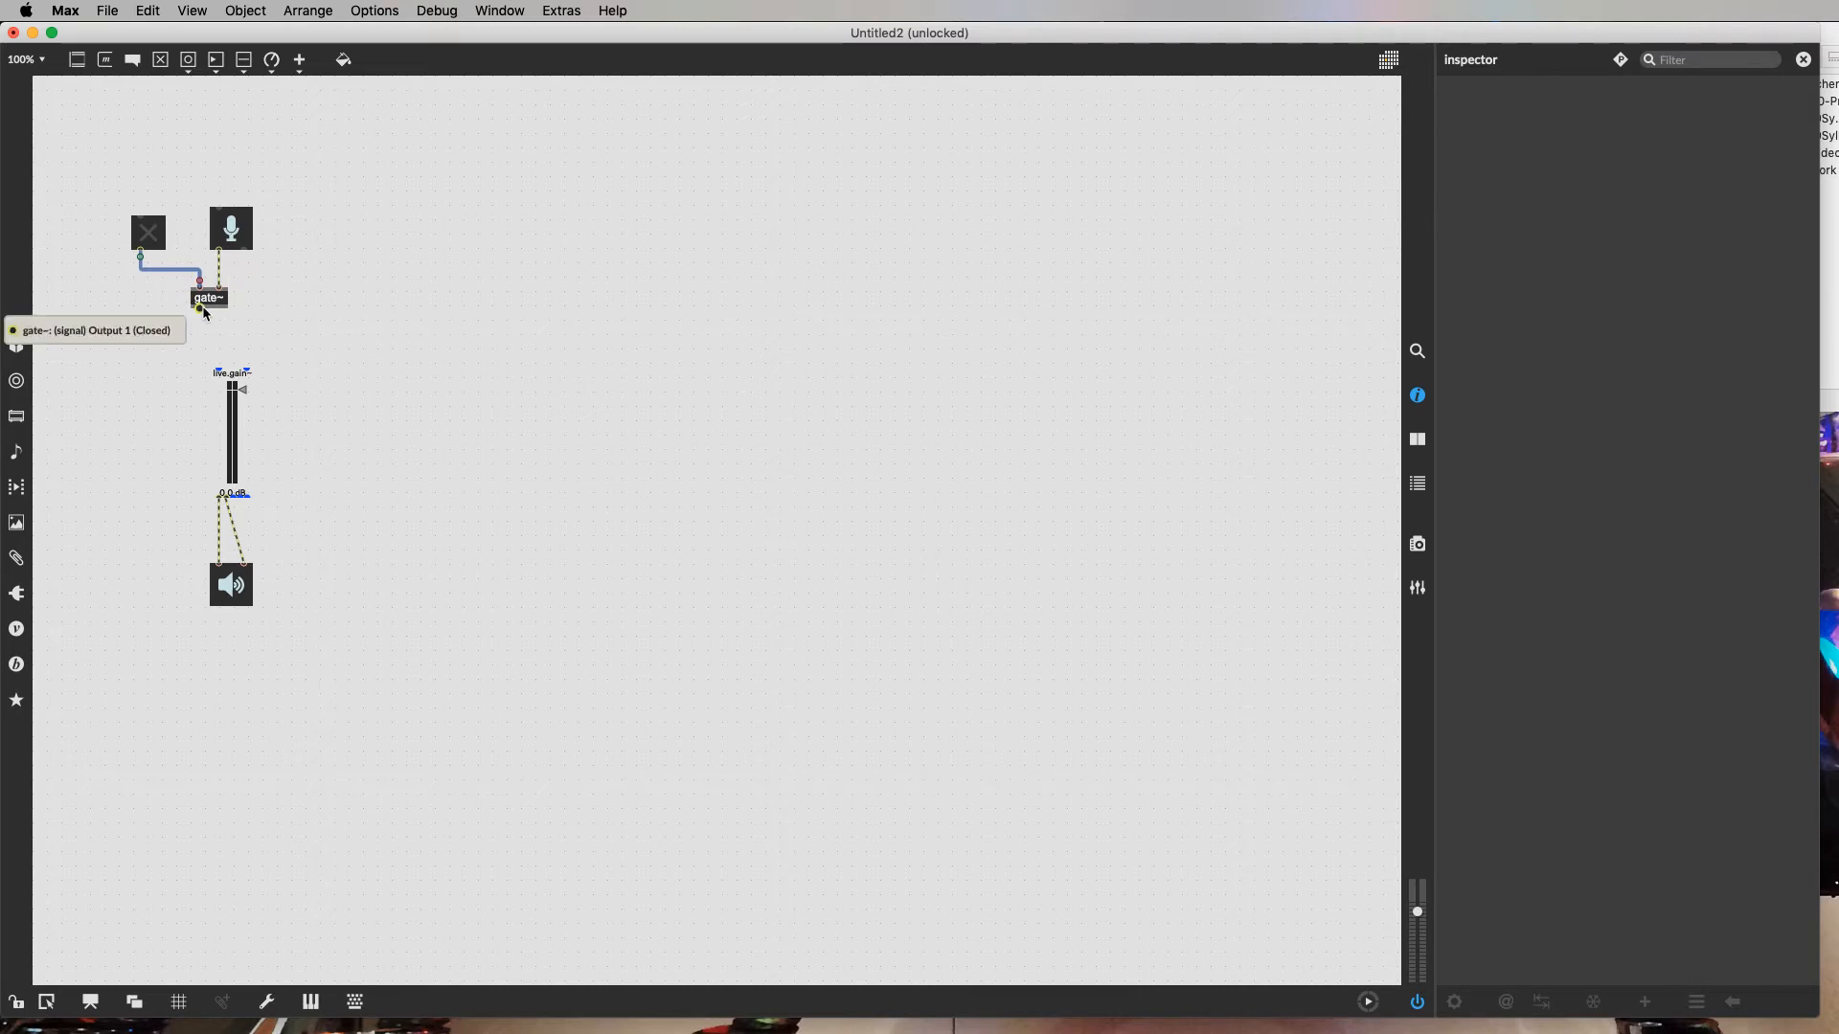
Step: Connect gate~'s outlet to both live.gain~ inlets, and shift the toggle, ezadc~ and gate~ together to line up above live.gain~
{"action": "left_click_drag", "start_coordinate": [201, 308], "coordinate": [218, 375]}
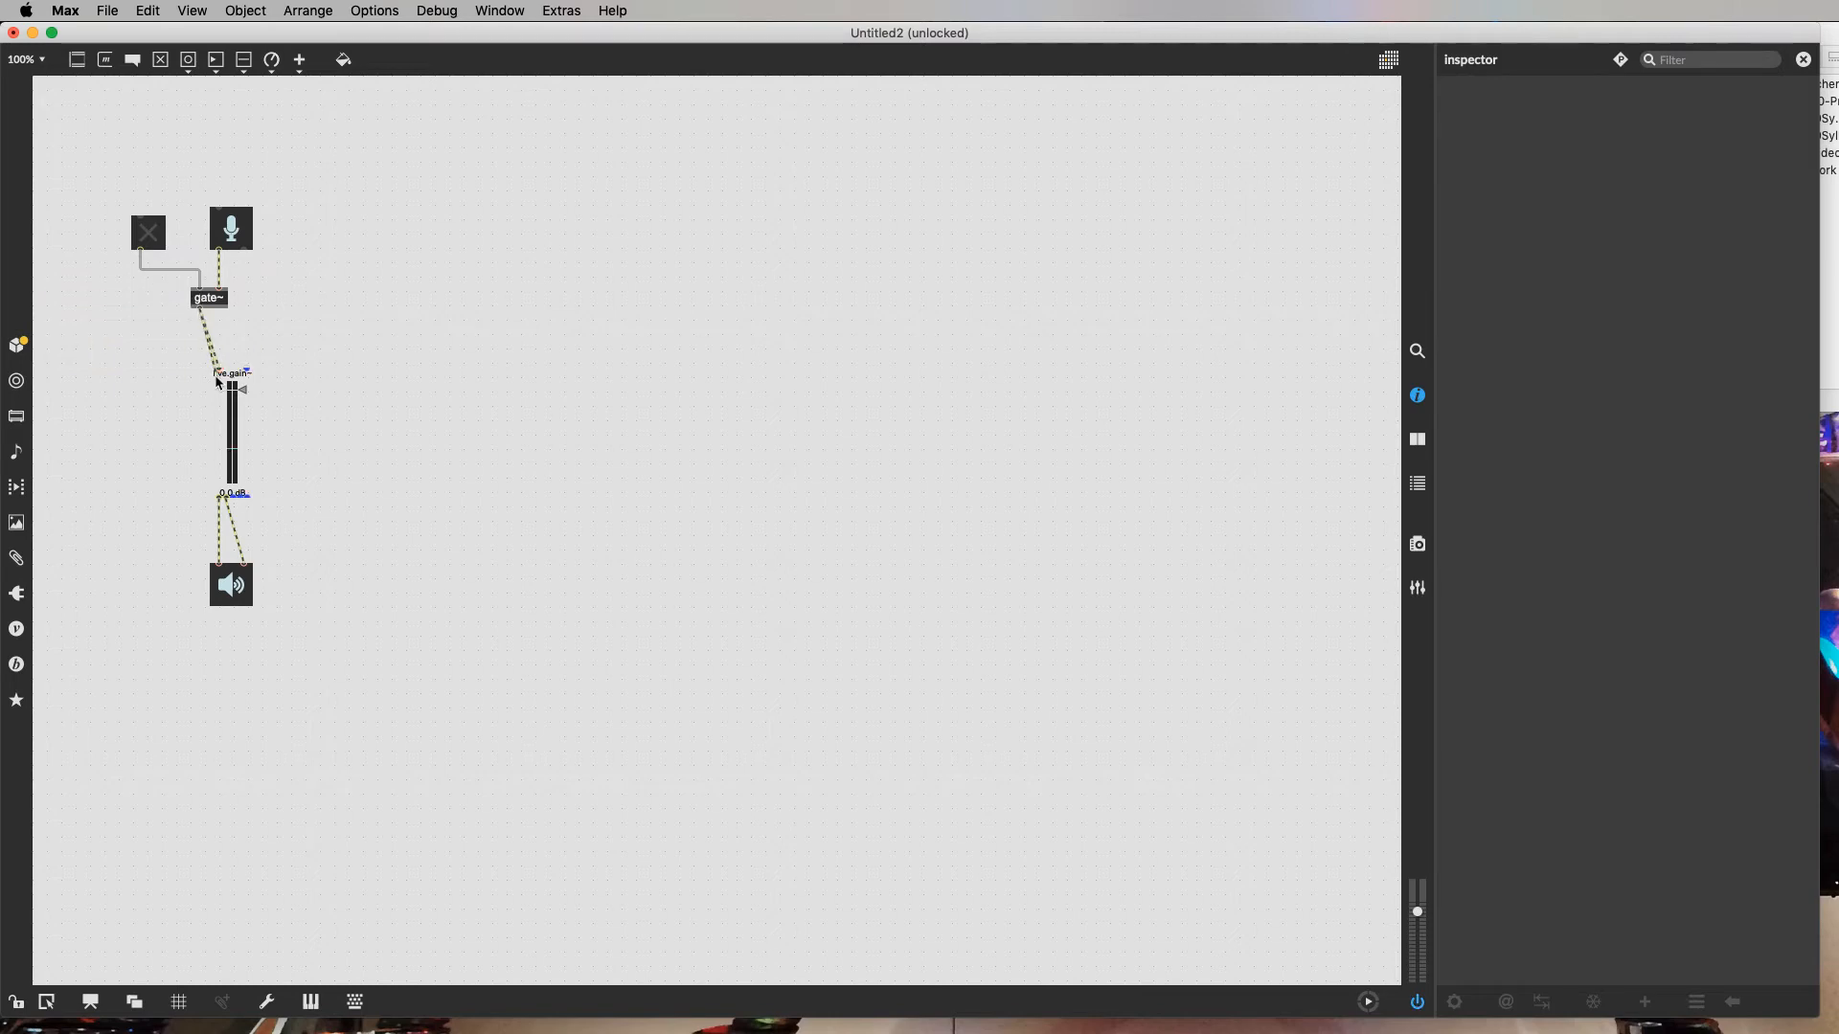
{"action": "left_click_drag", "start_coordinate": [199, 308], "coordinate": [246, 371]}
{"action": "left_click_drag", "start_coordinate": [115, 141], "coordinate": [230, 298]}
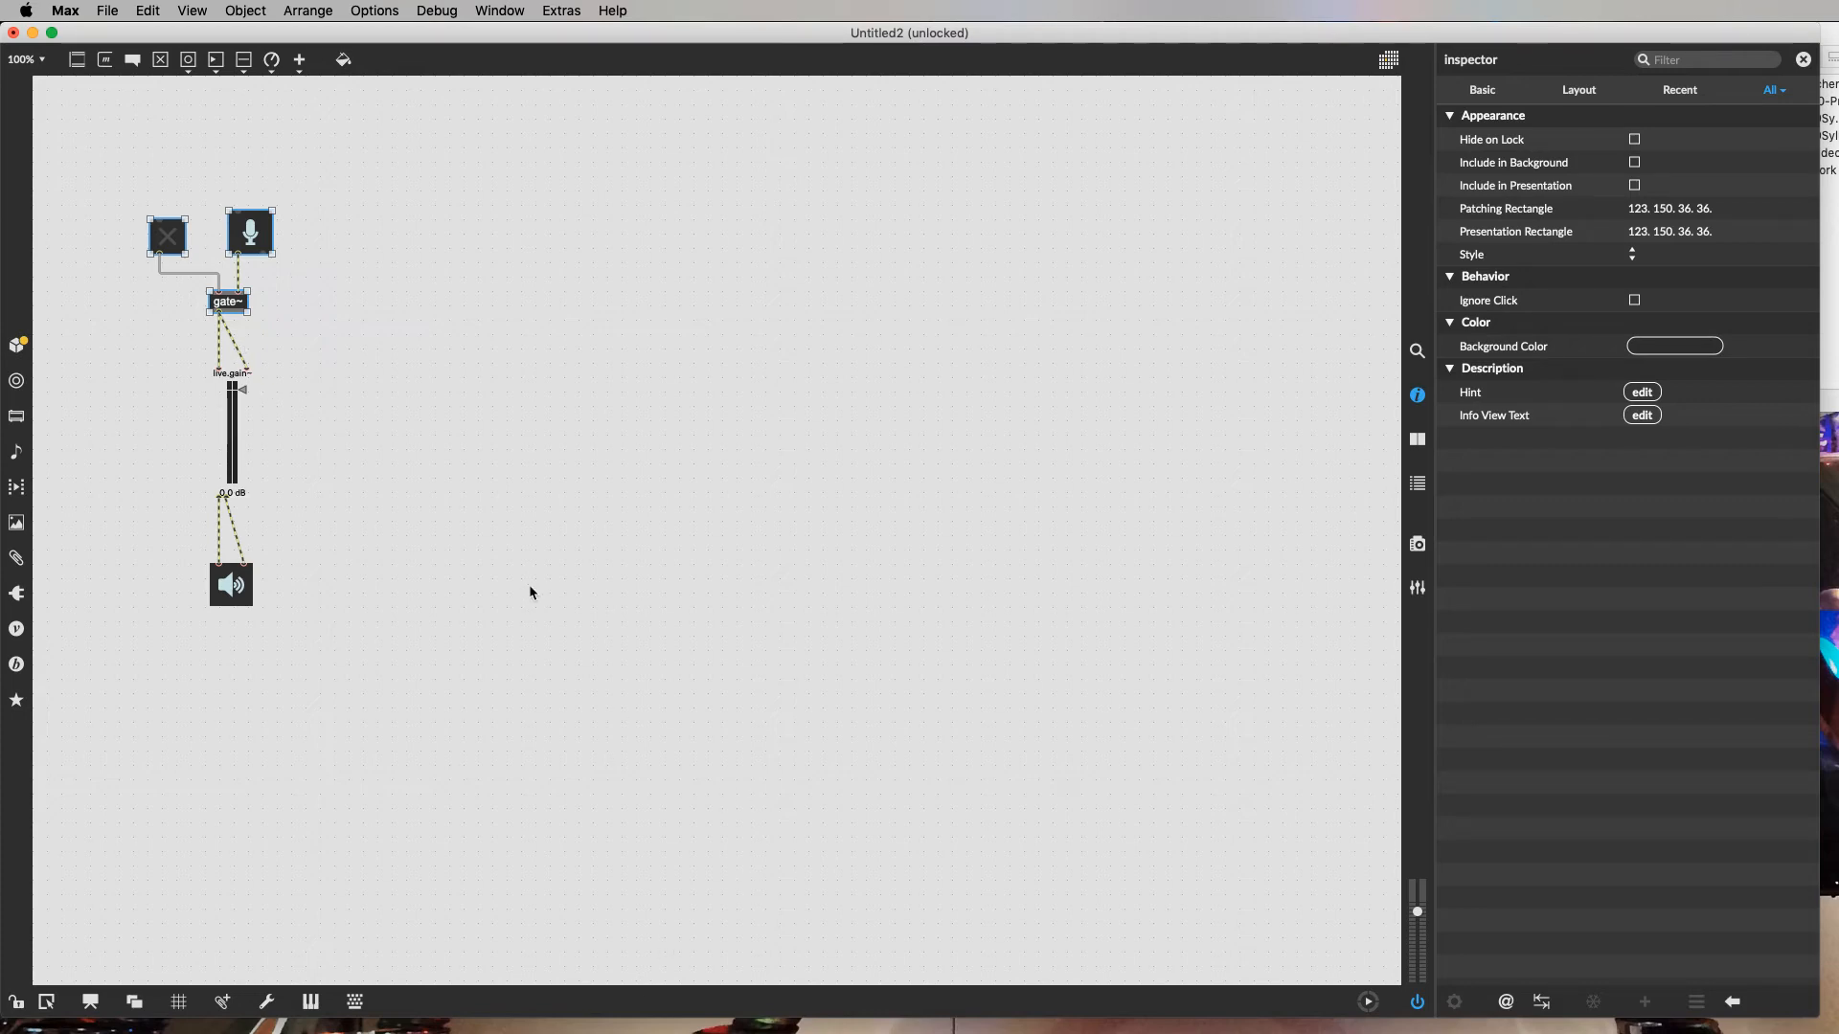
Step: Lock the patch and test the gate by switching the toggle on and back off
{"action": "key", "text": "super+e"}
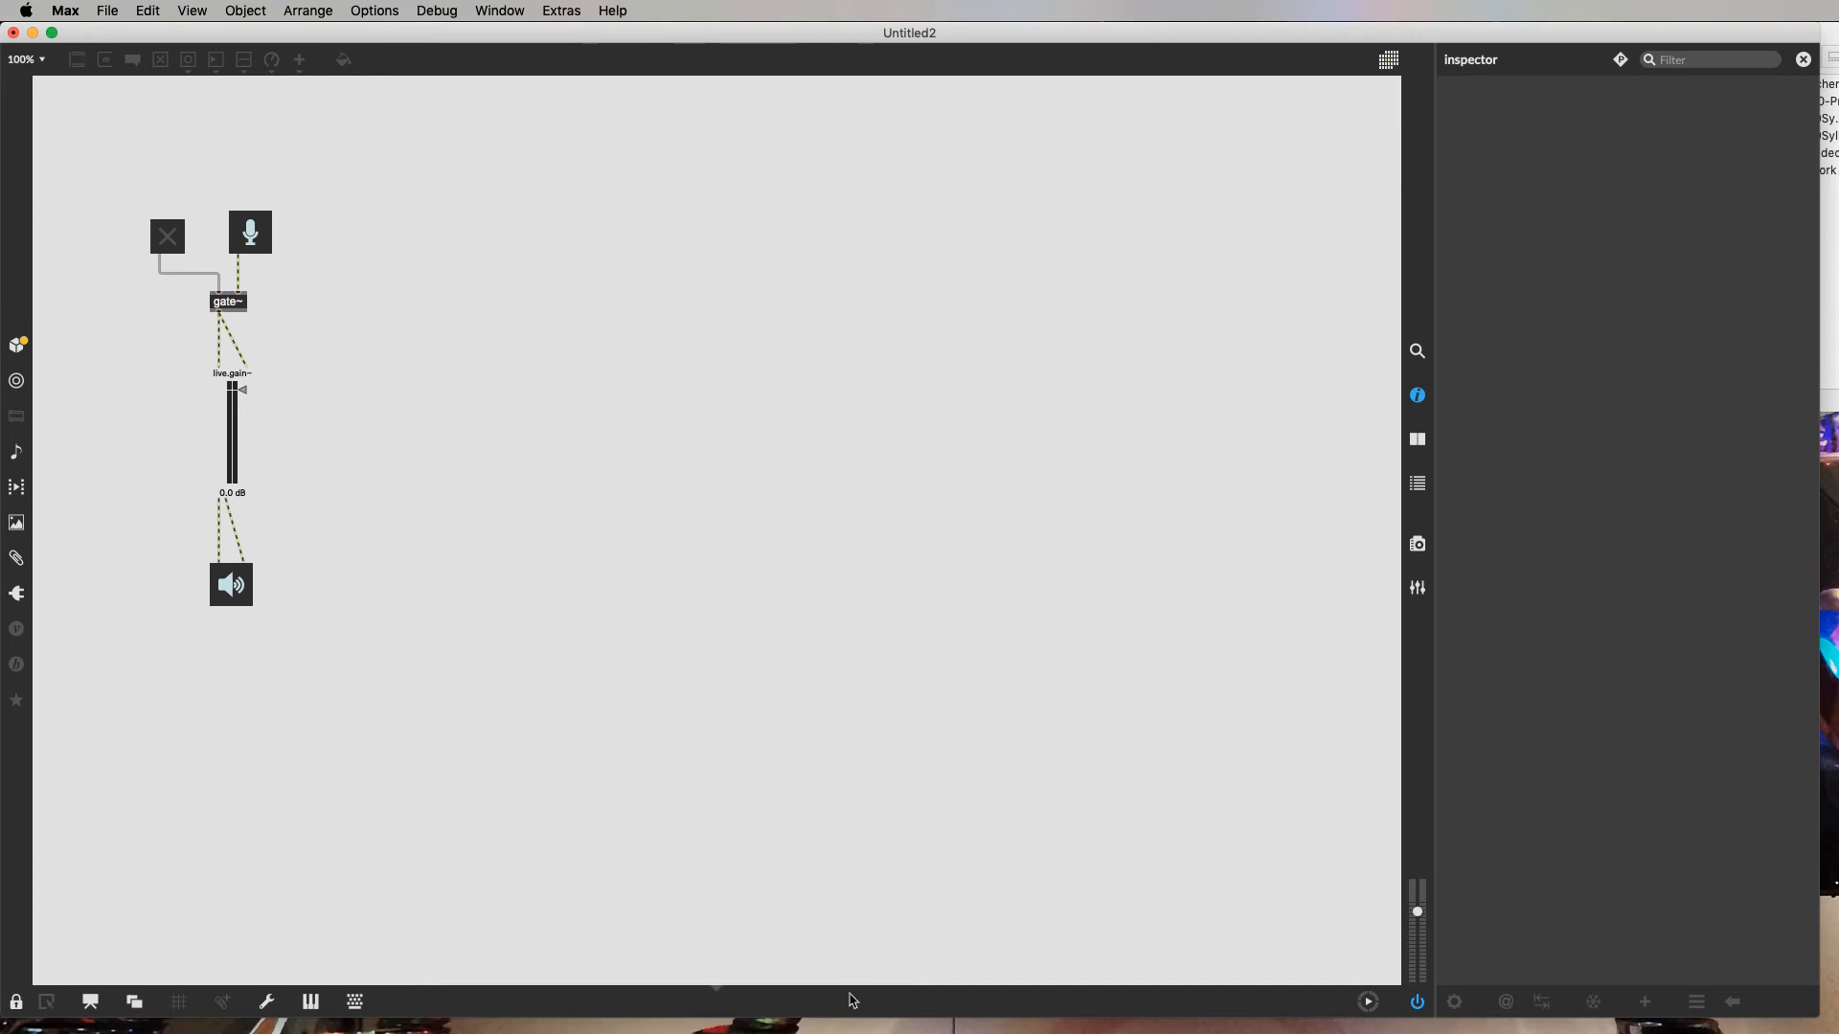
{"action": "left_click", "coordinate": [717, 1017]}
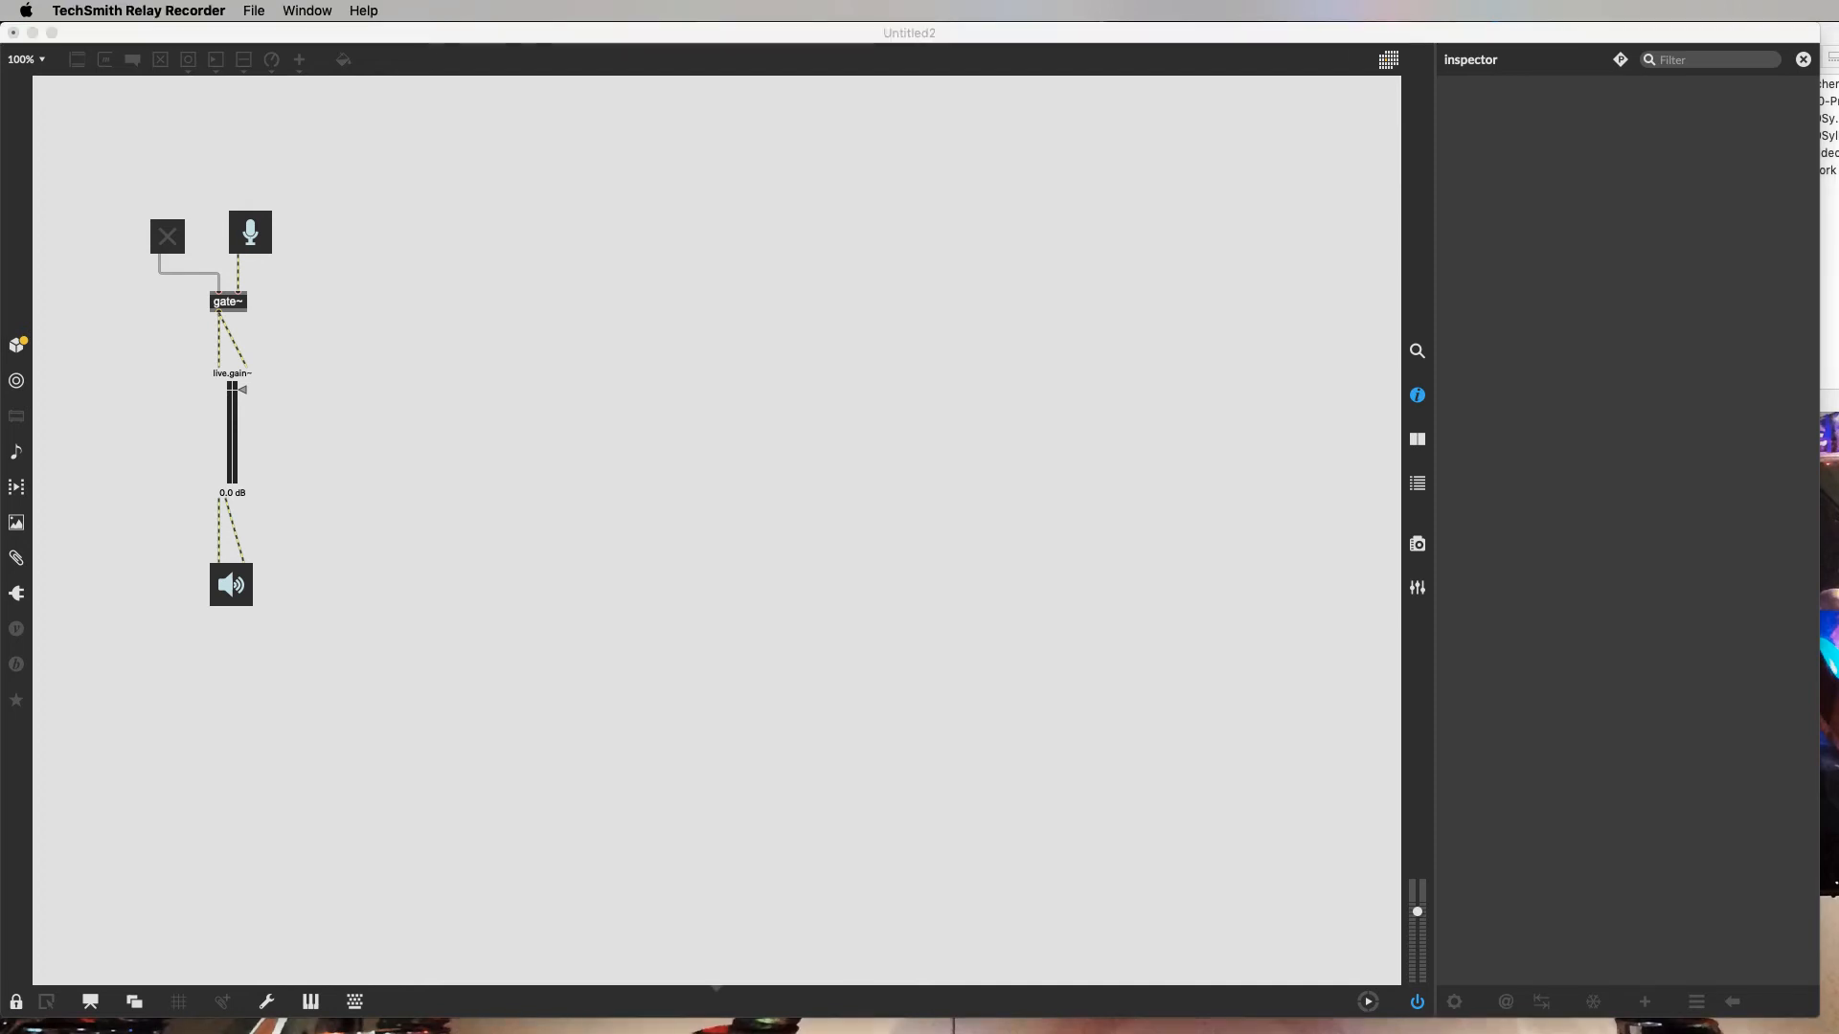
{"action": "left_click", "coordinate": [165, 238]}
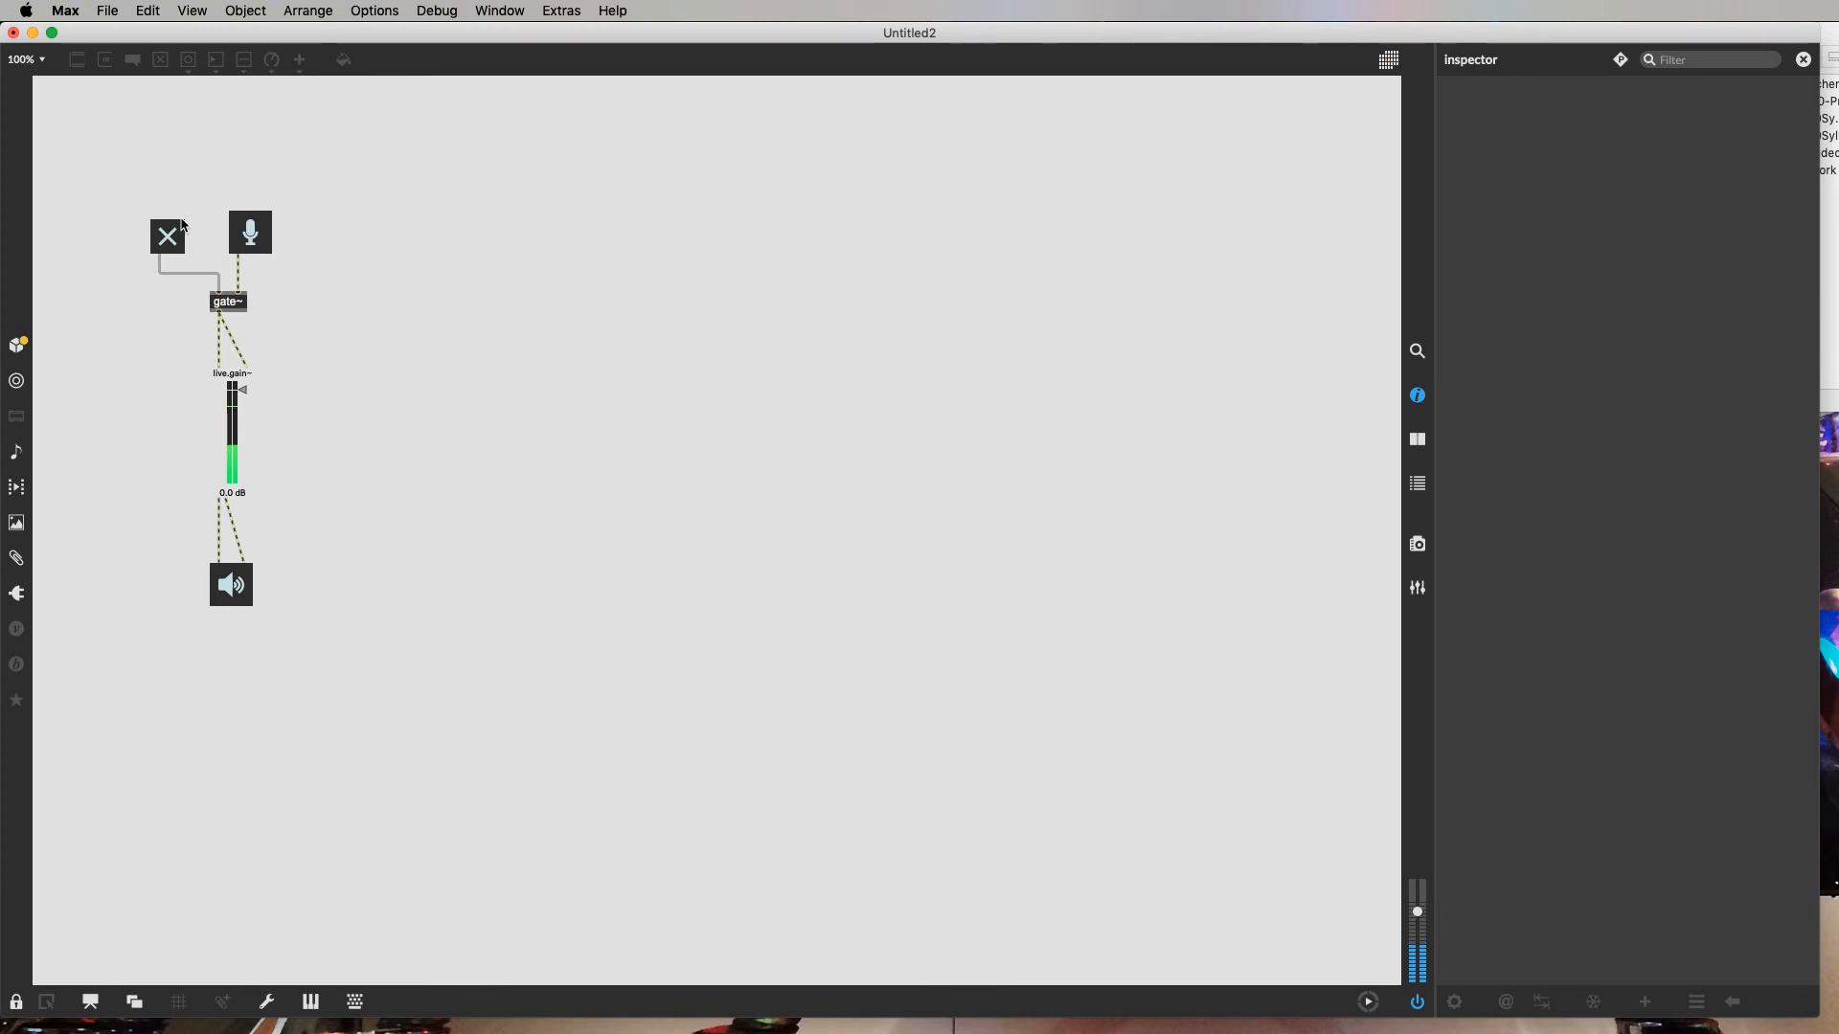
{"action": "left_click", "coordinate": [170, 243]}
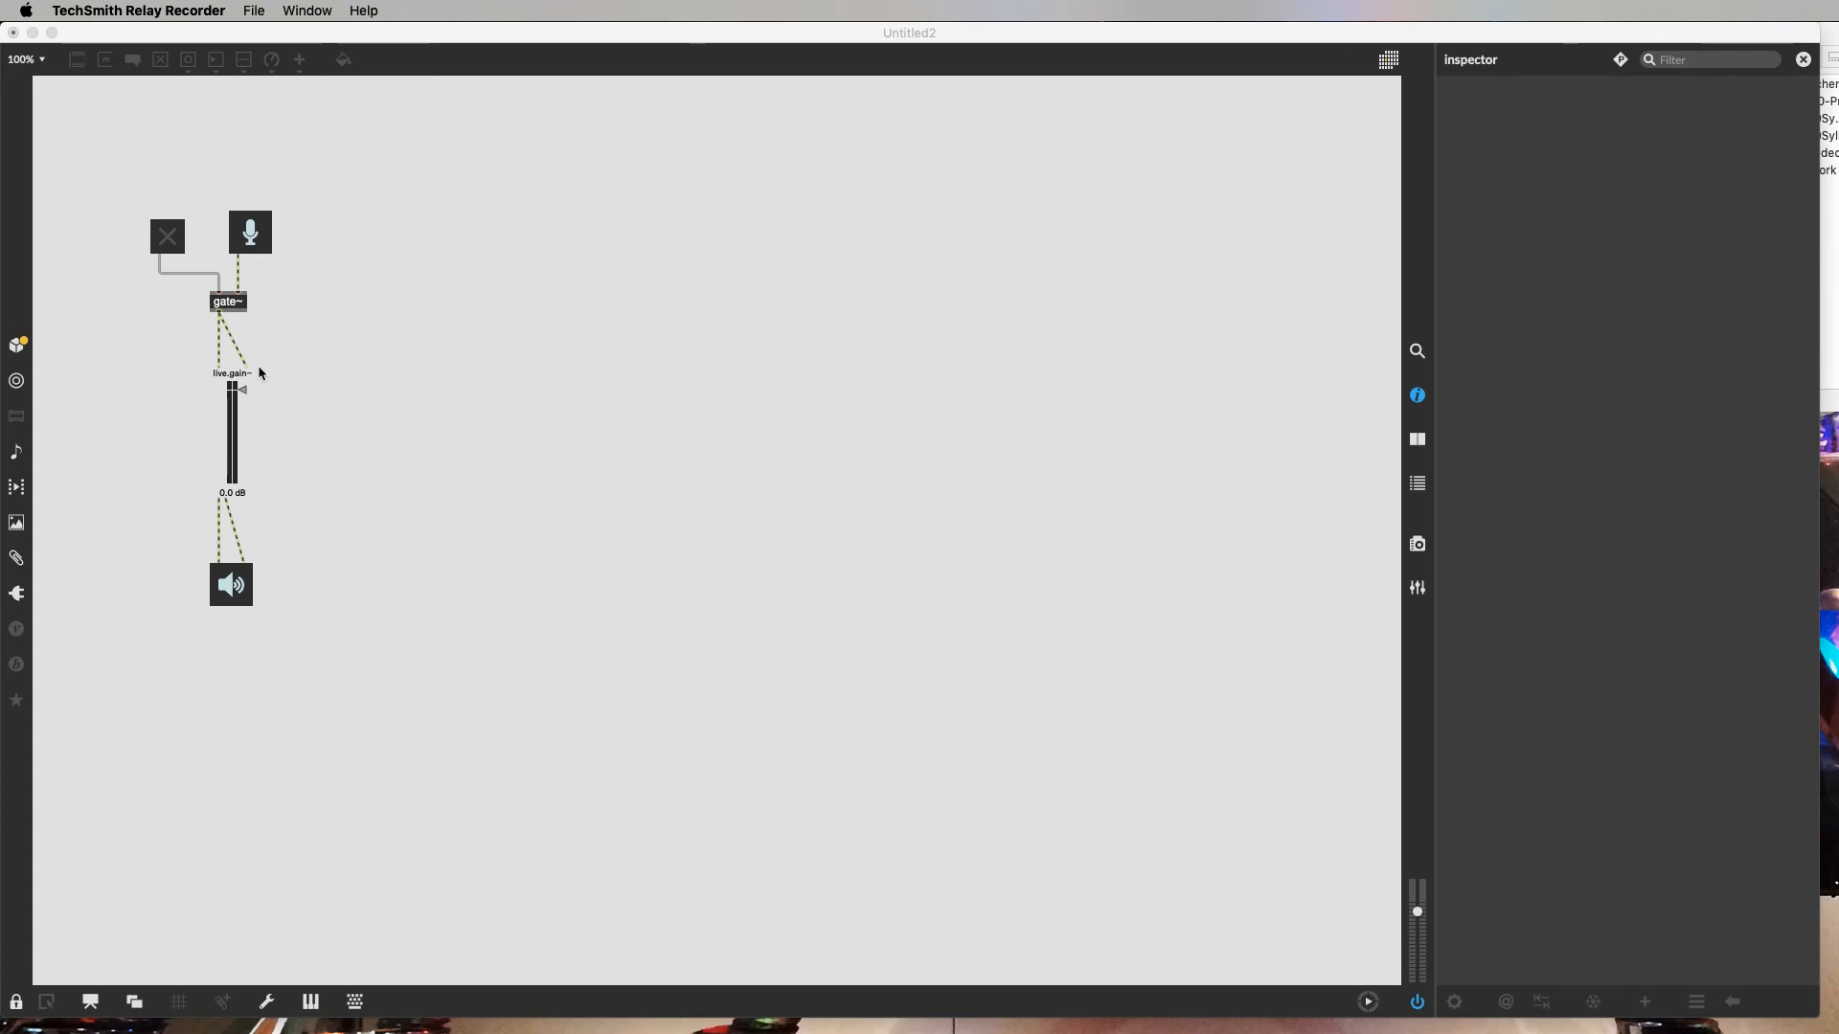
Step: Unlock the patch, add a meter~ object beside gate~, and connect ezadc~'s left outlet to it
{"action": "left_click", "coordinate": [277, 284]}
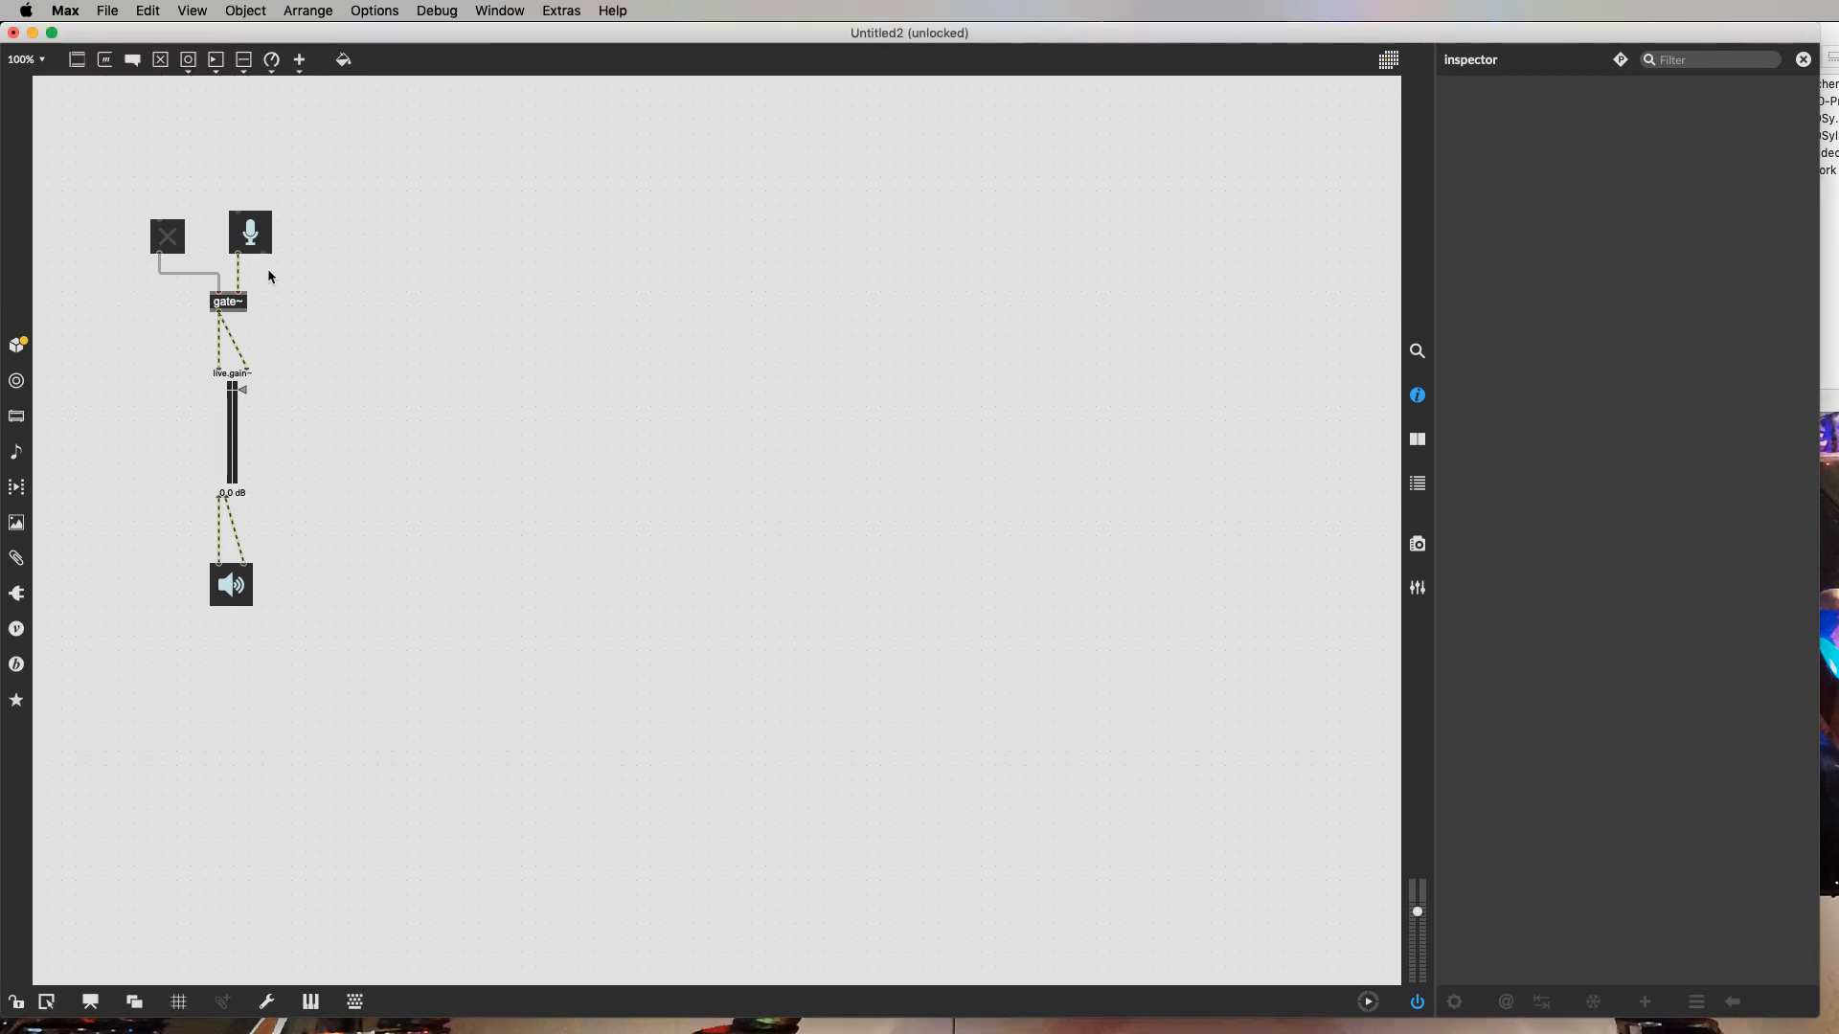
{"action": "type", "text": "nmeter~"}
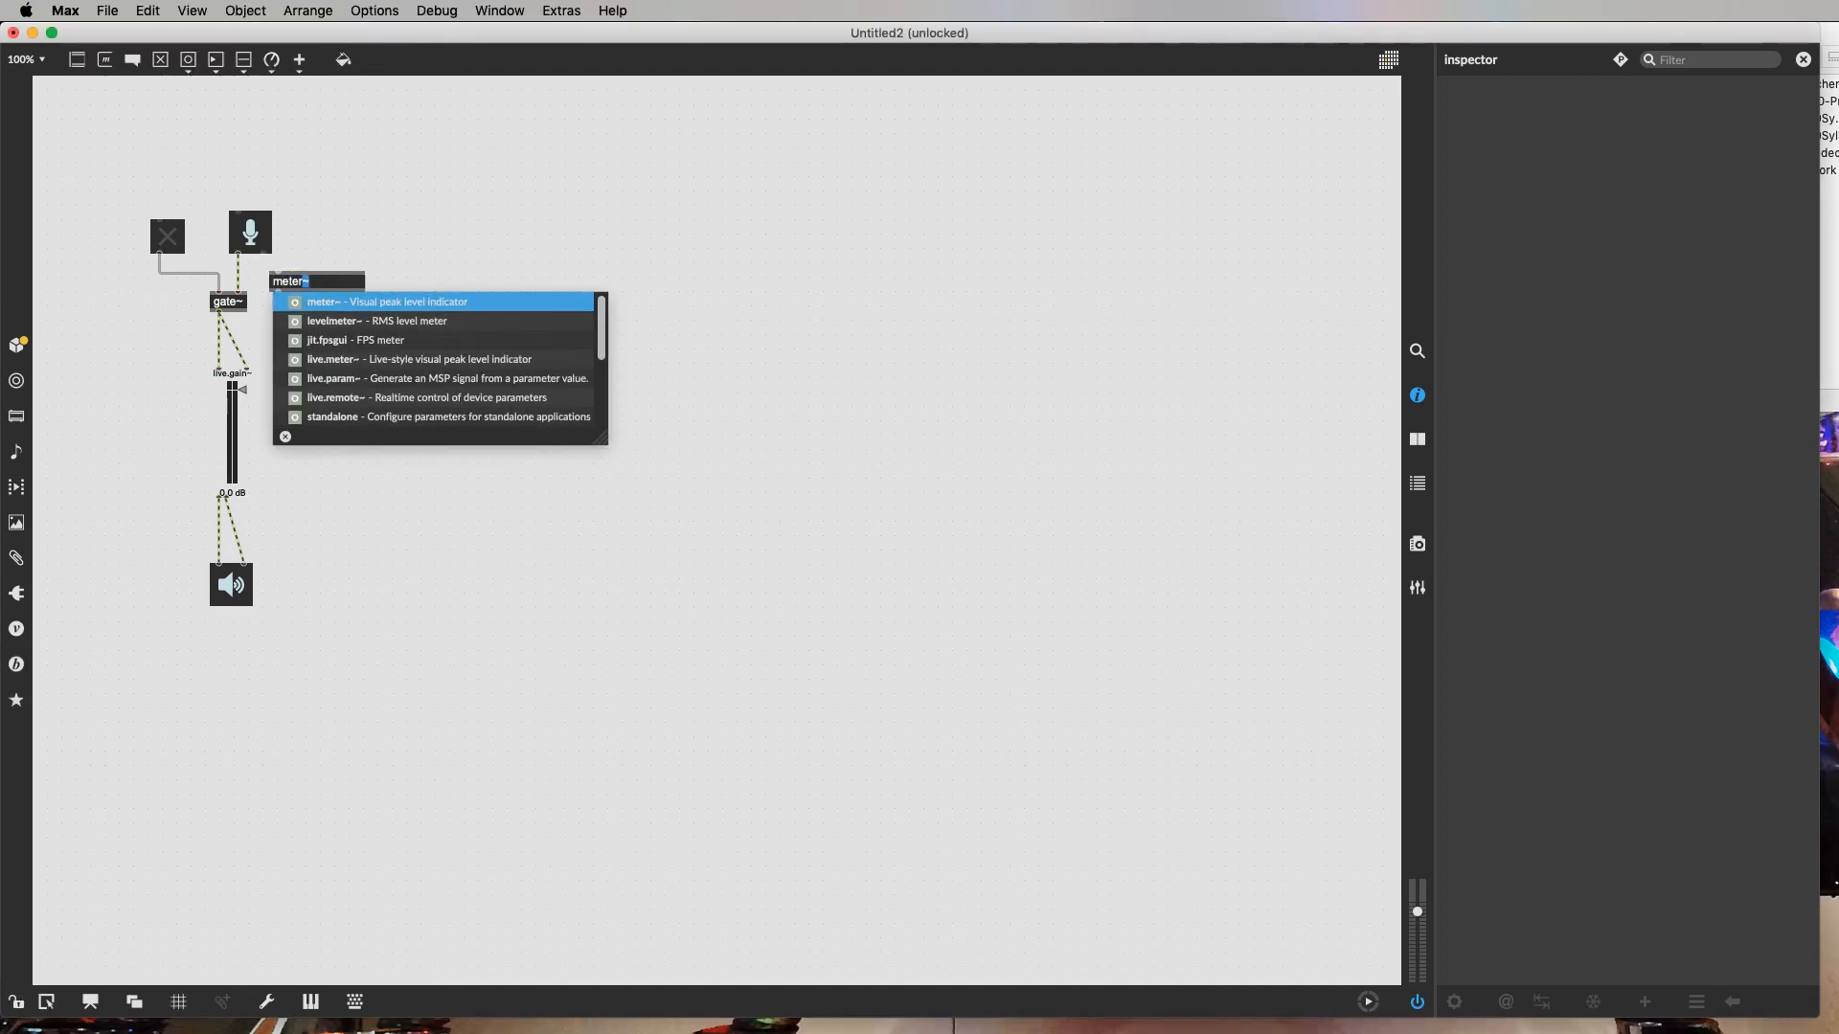
{"action": "key", "text": "Return"}
{"action": "left_click_drag", "start_coordinate": [243, 257], "coordinate": [274, 276]}
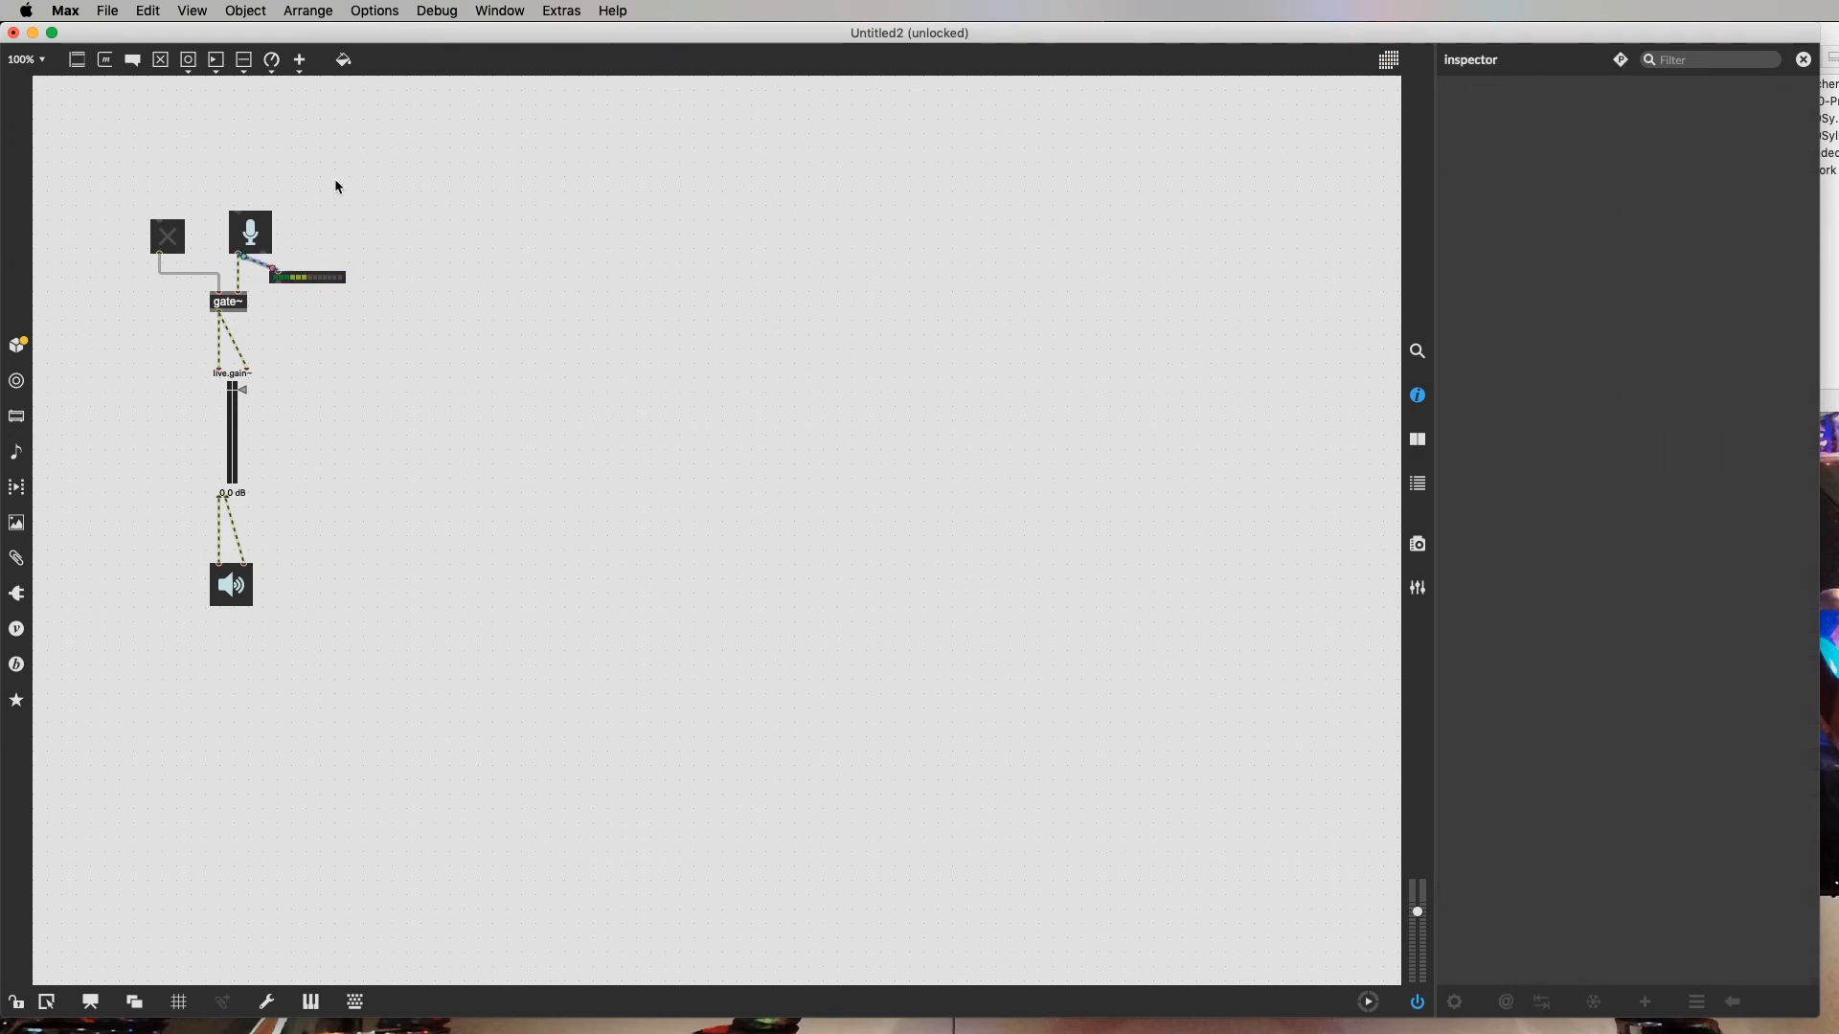